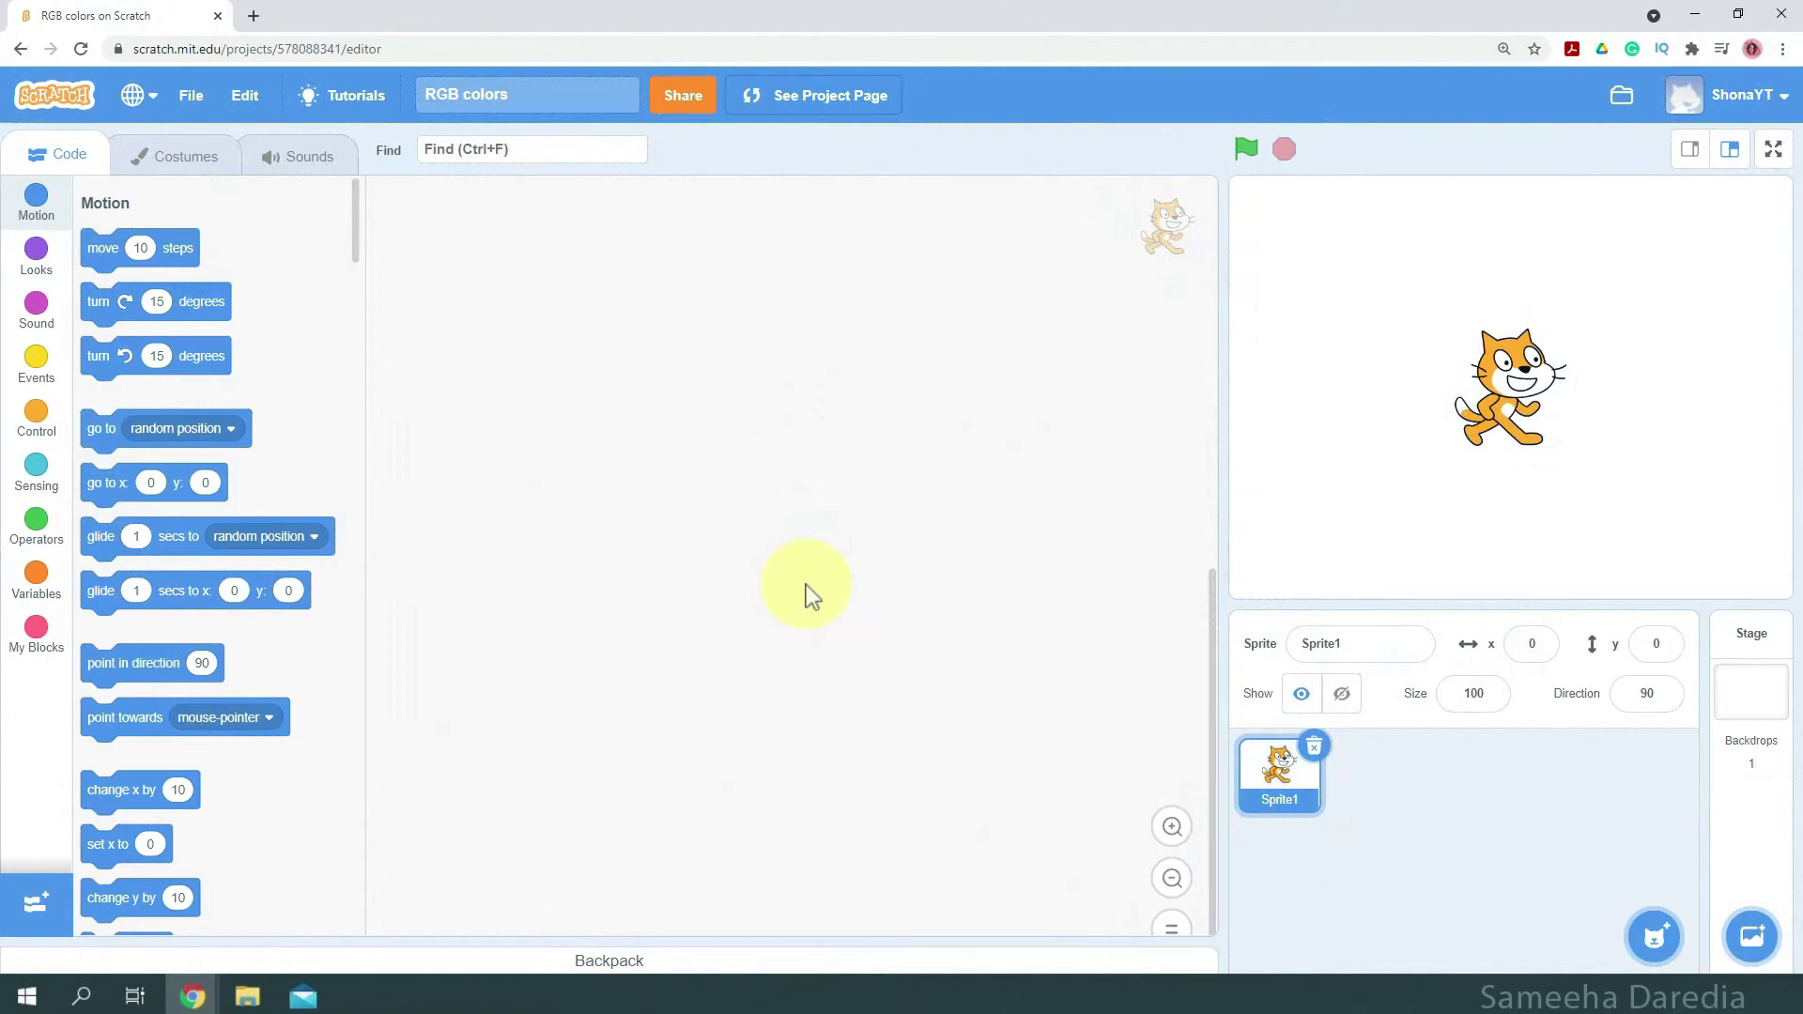
Replace the cat with a blank painted sprite and add the Pen extension.
left_click(1312, 747)
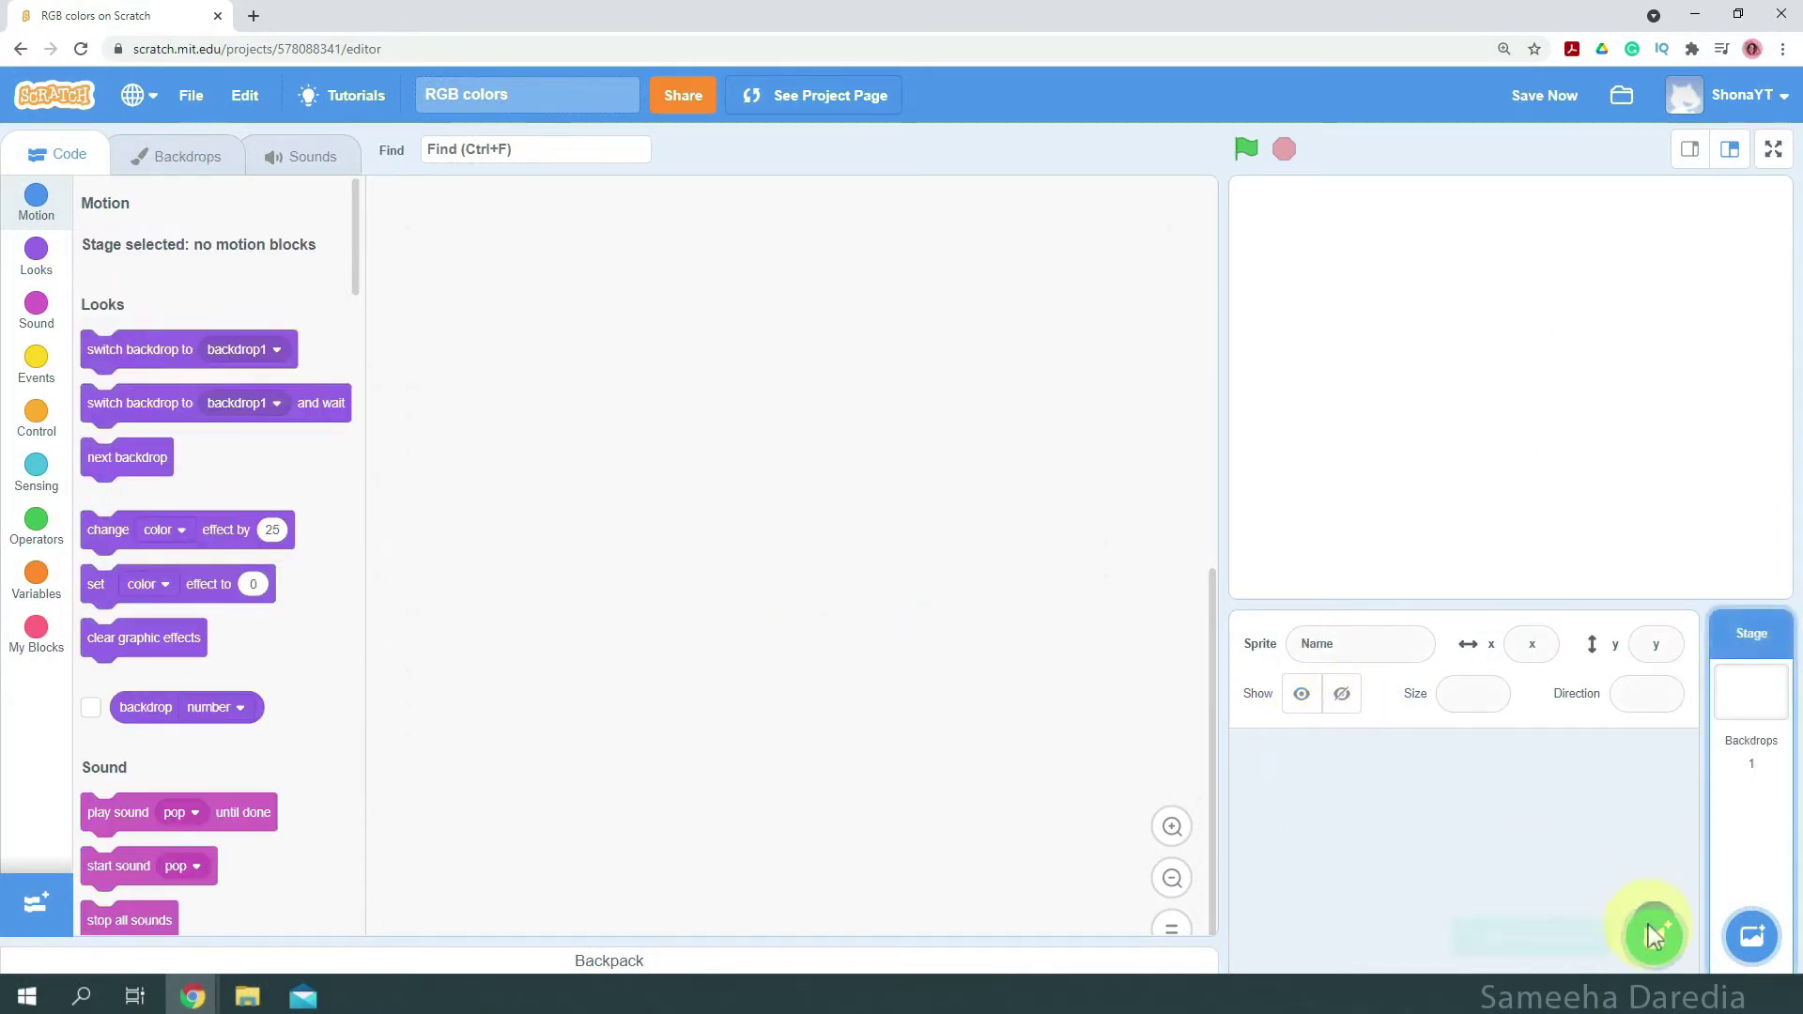
left_click(1651, 847)
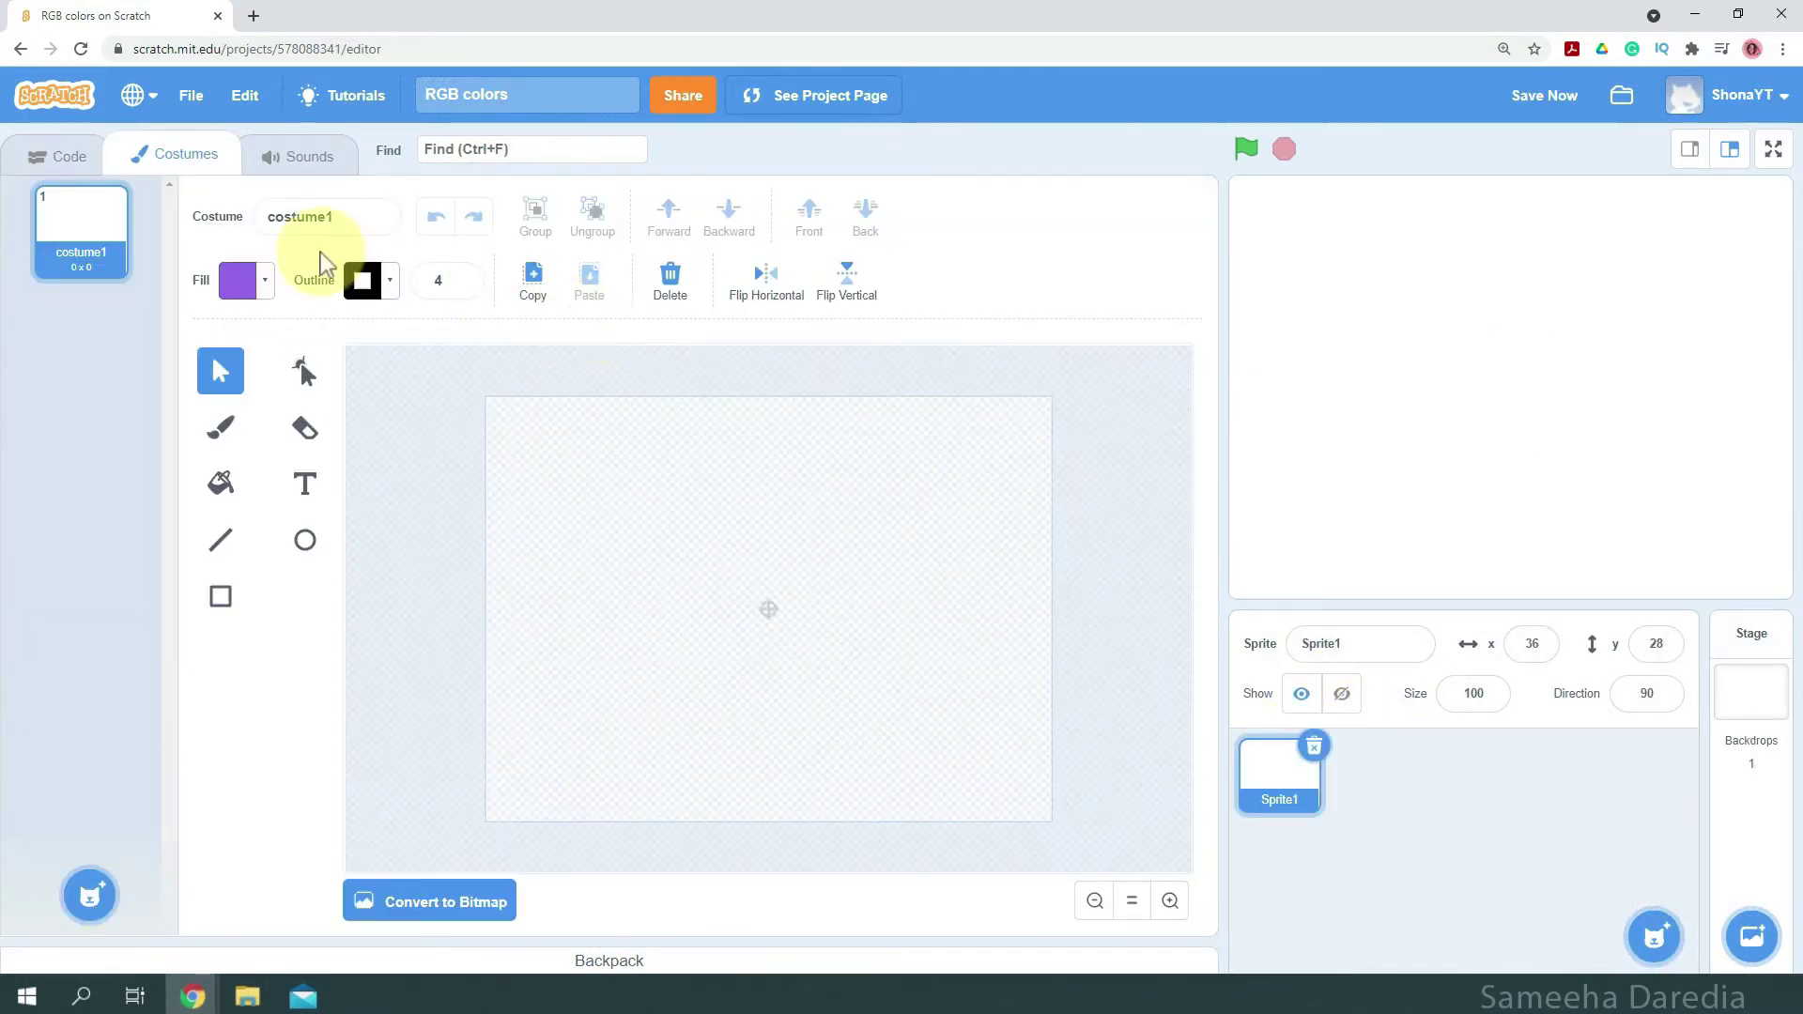
left_click(43, 155)
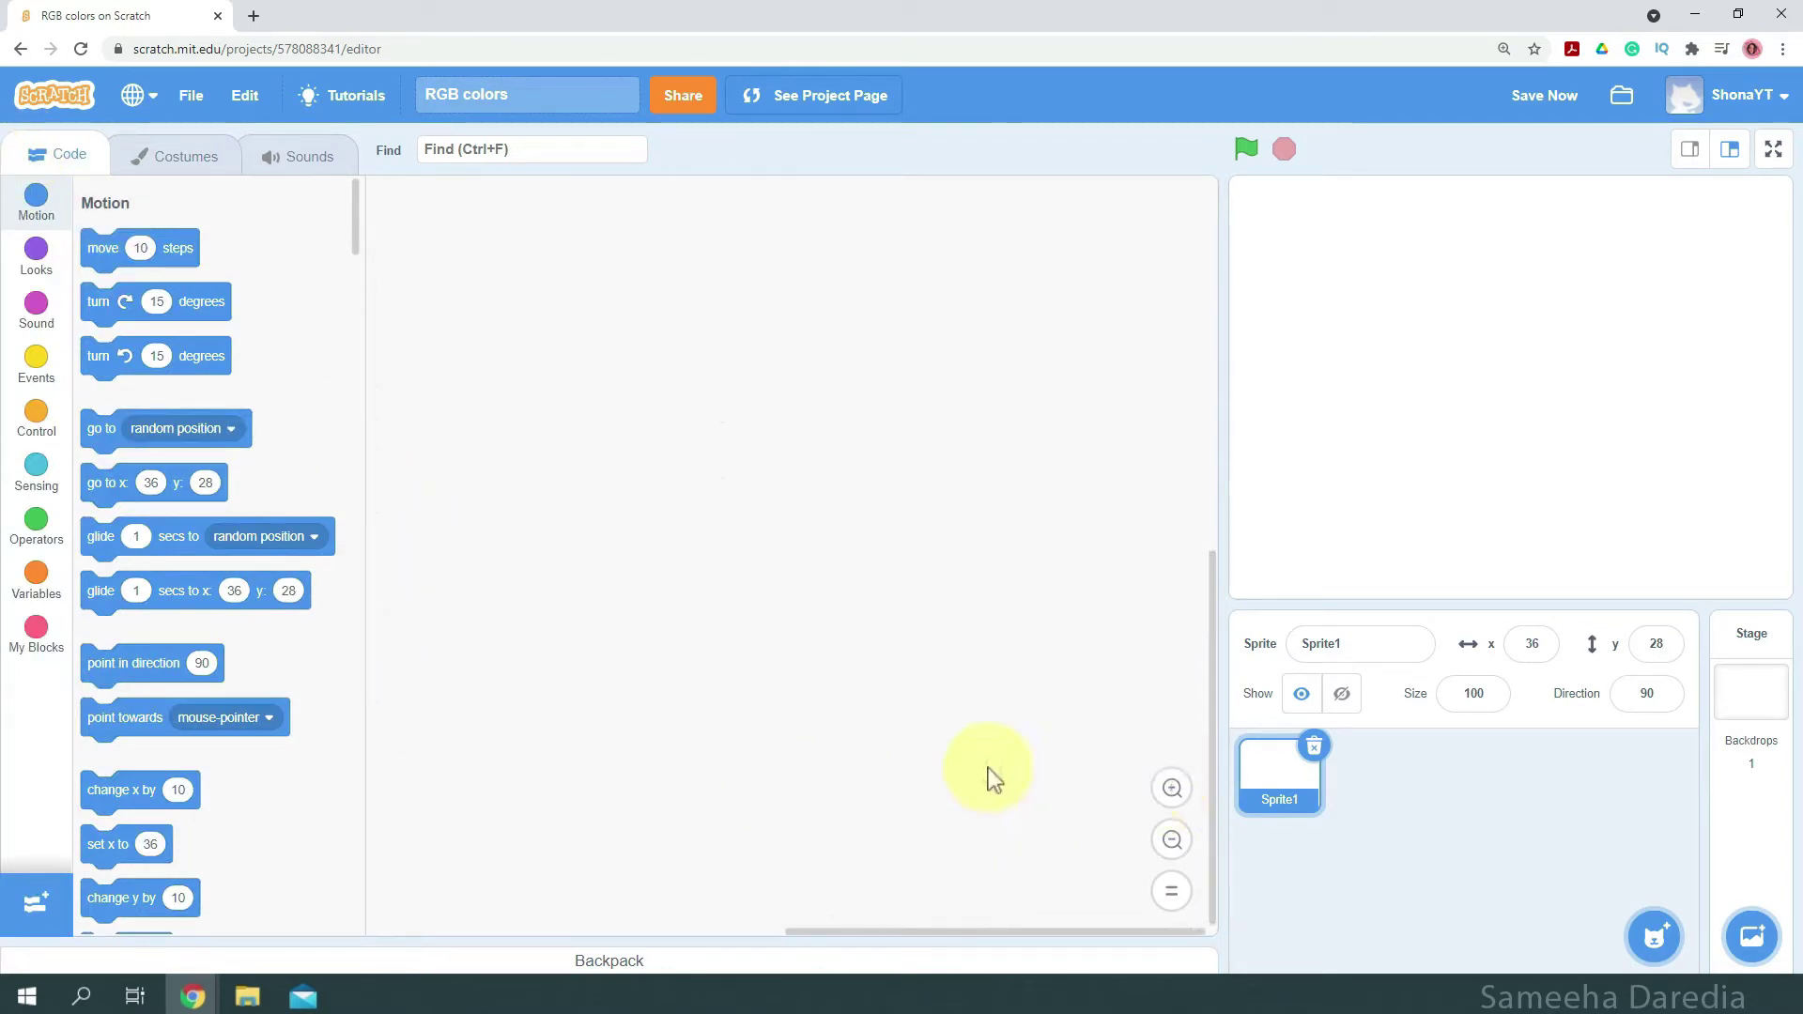
left_click(38, 901)
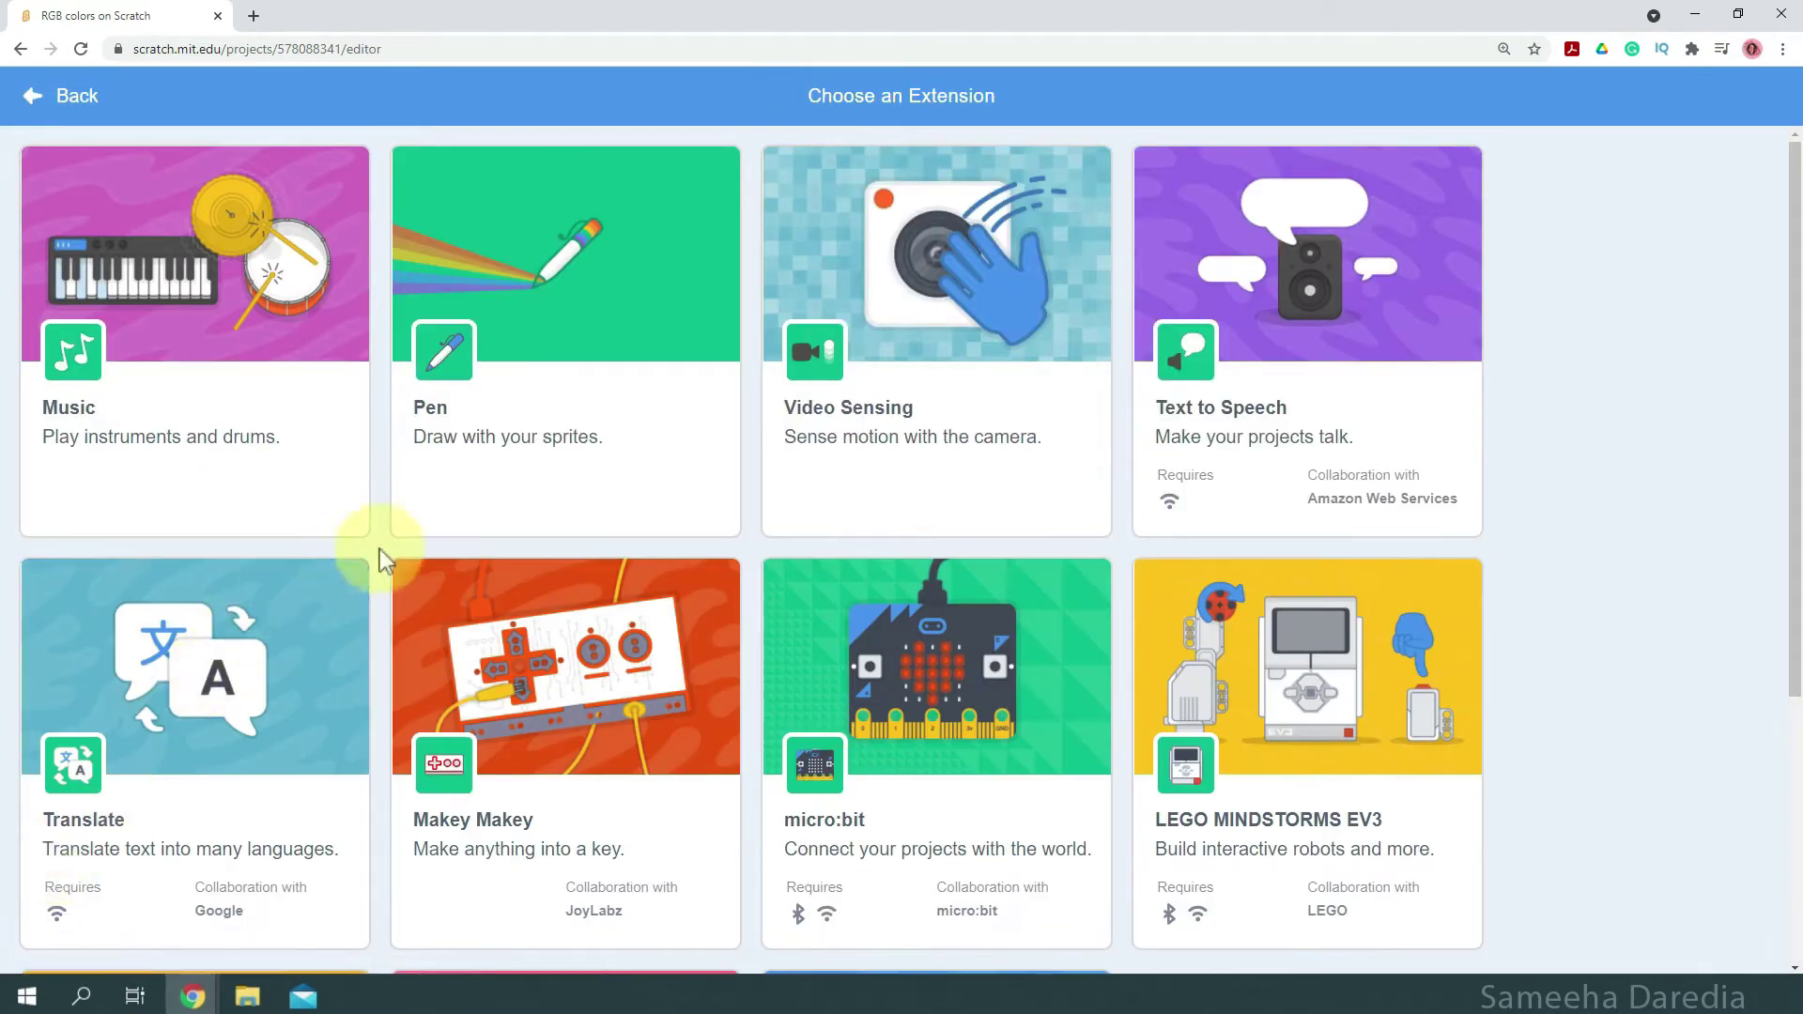
left_click(583, 458)
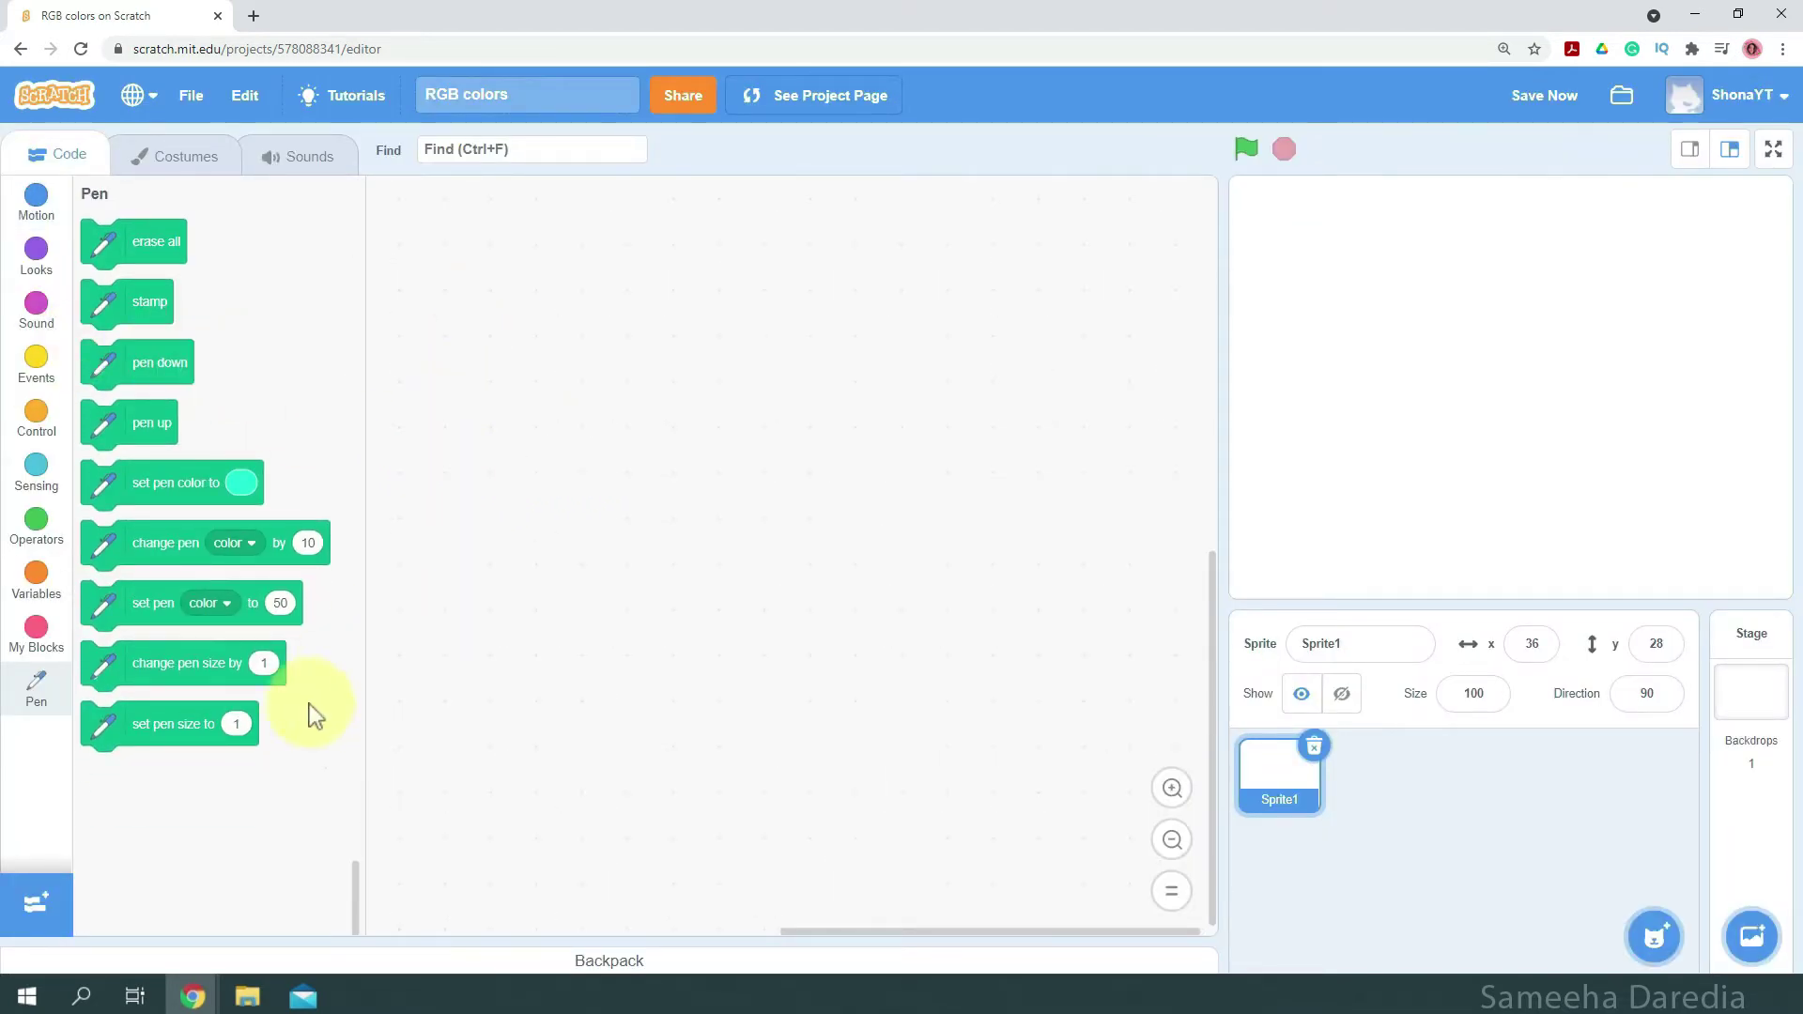
Start a green-flag script that sets pen size to 1000, with pen down nearby.
left_click_drag(169, 724, 967, 556)
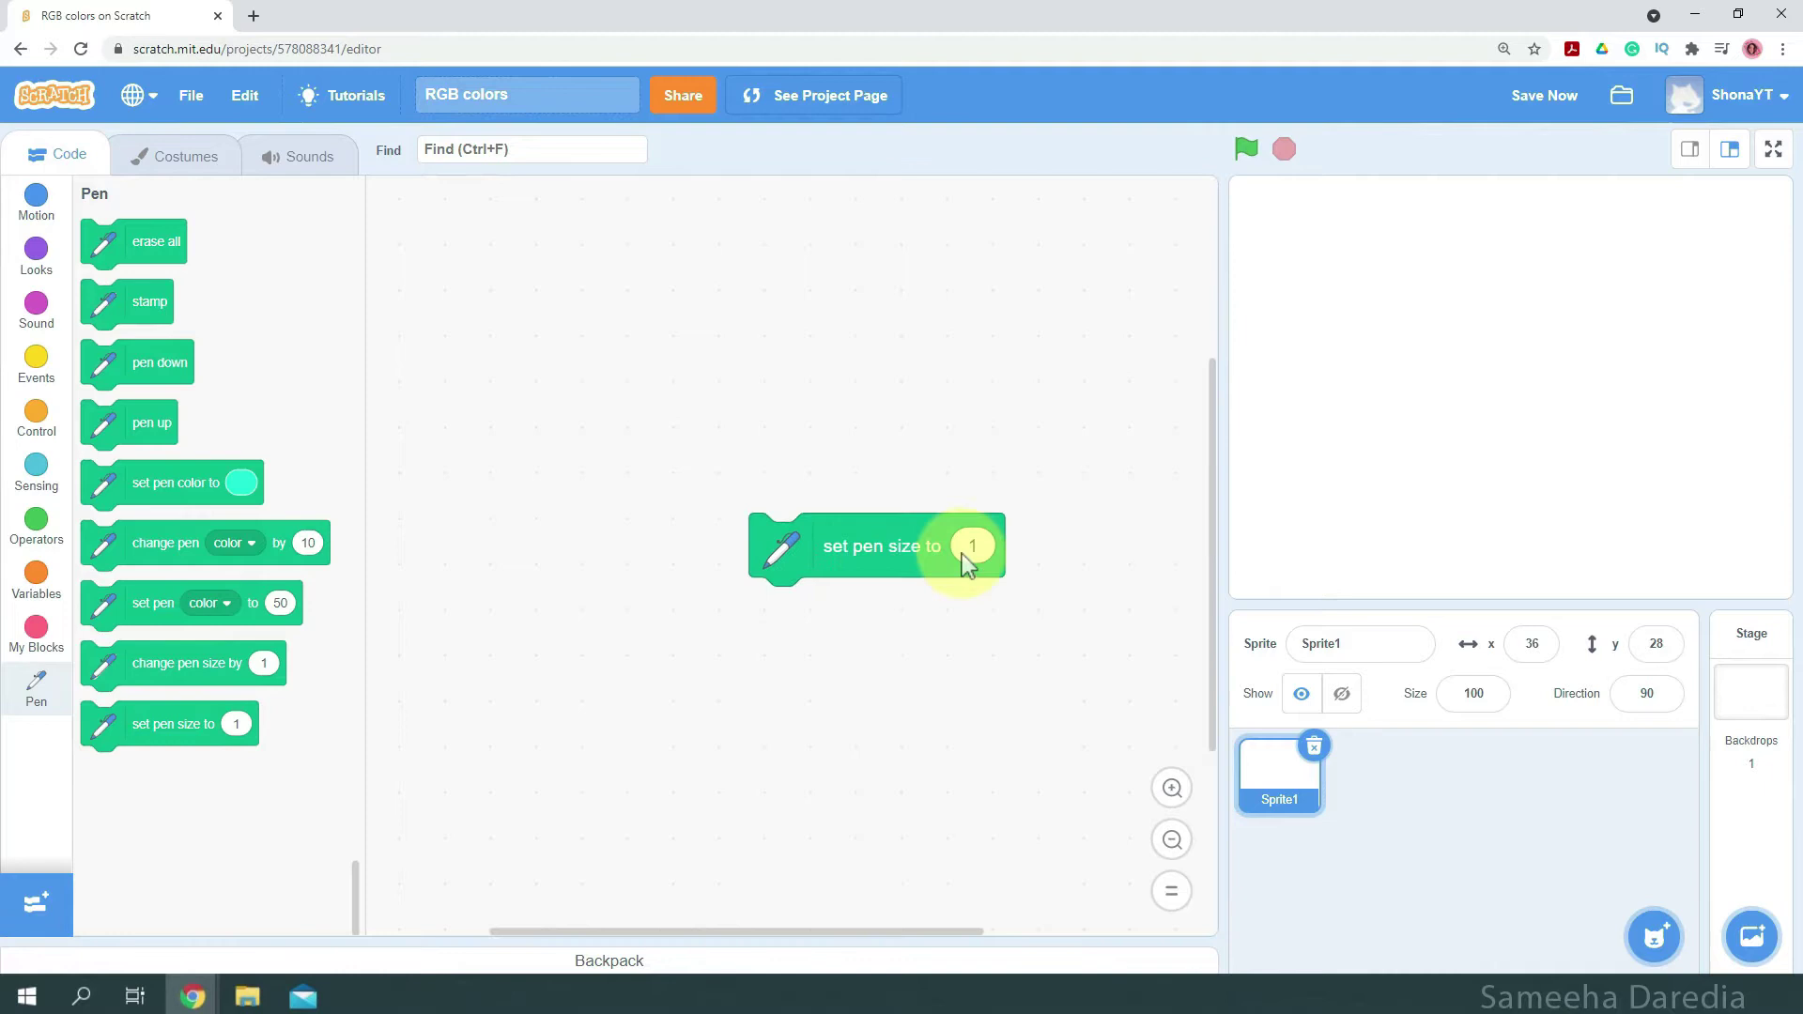
type("1000")
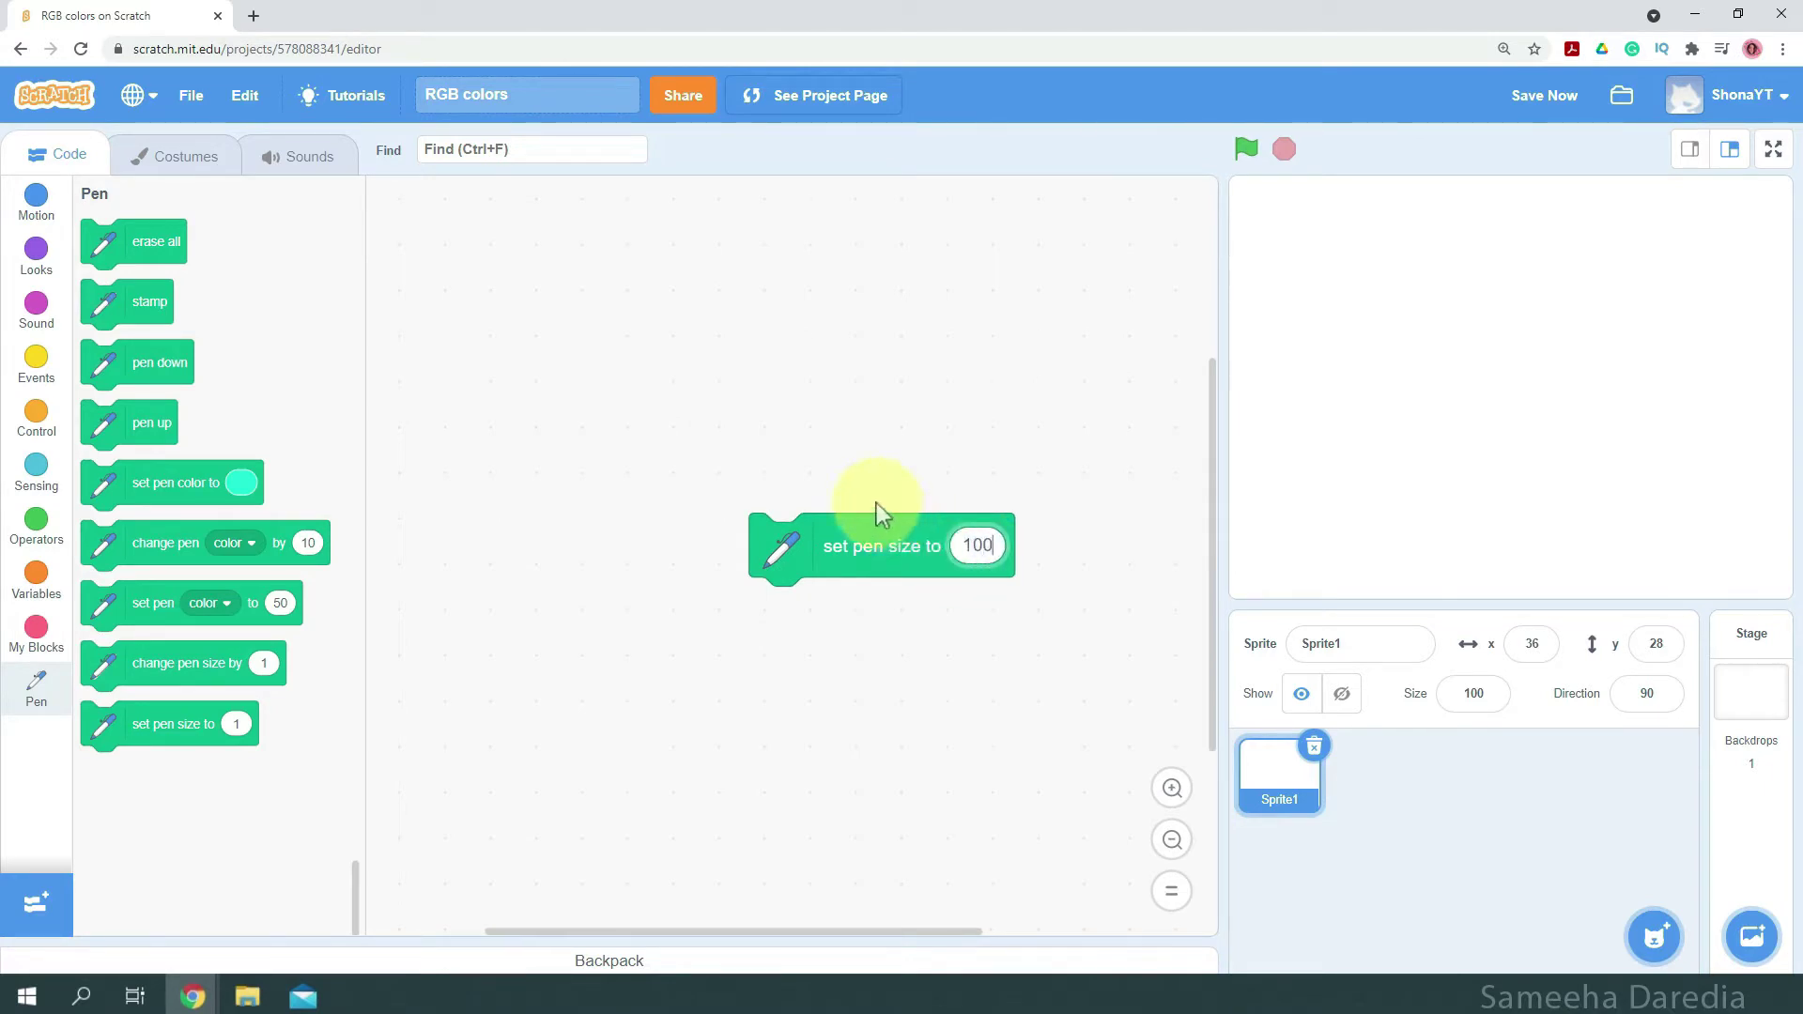
left_click_drag(874, 543, 920, 547)
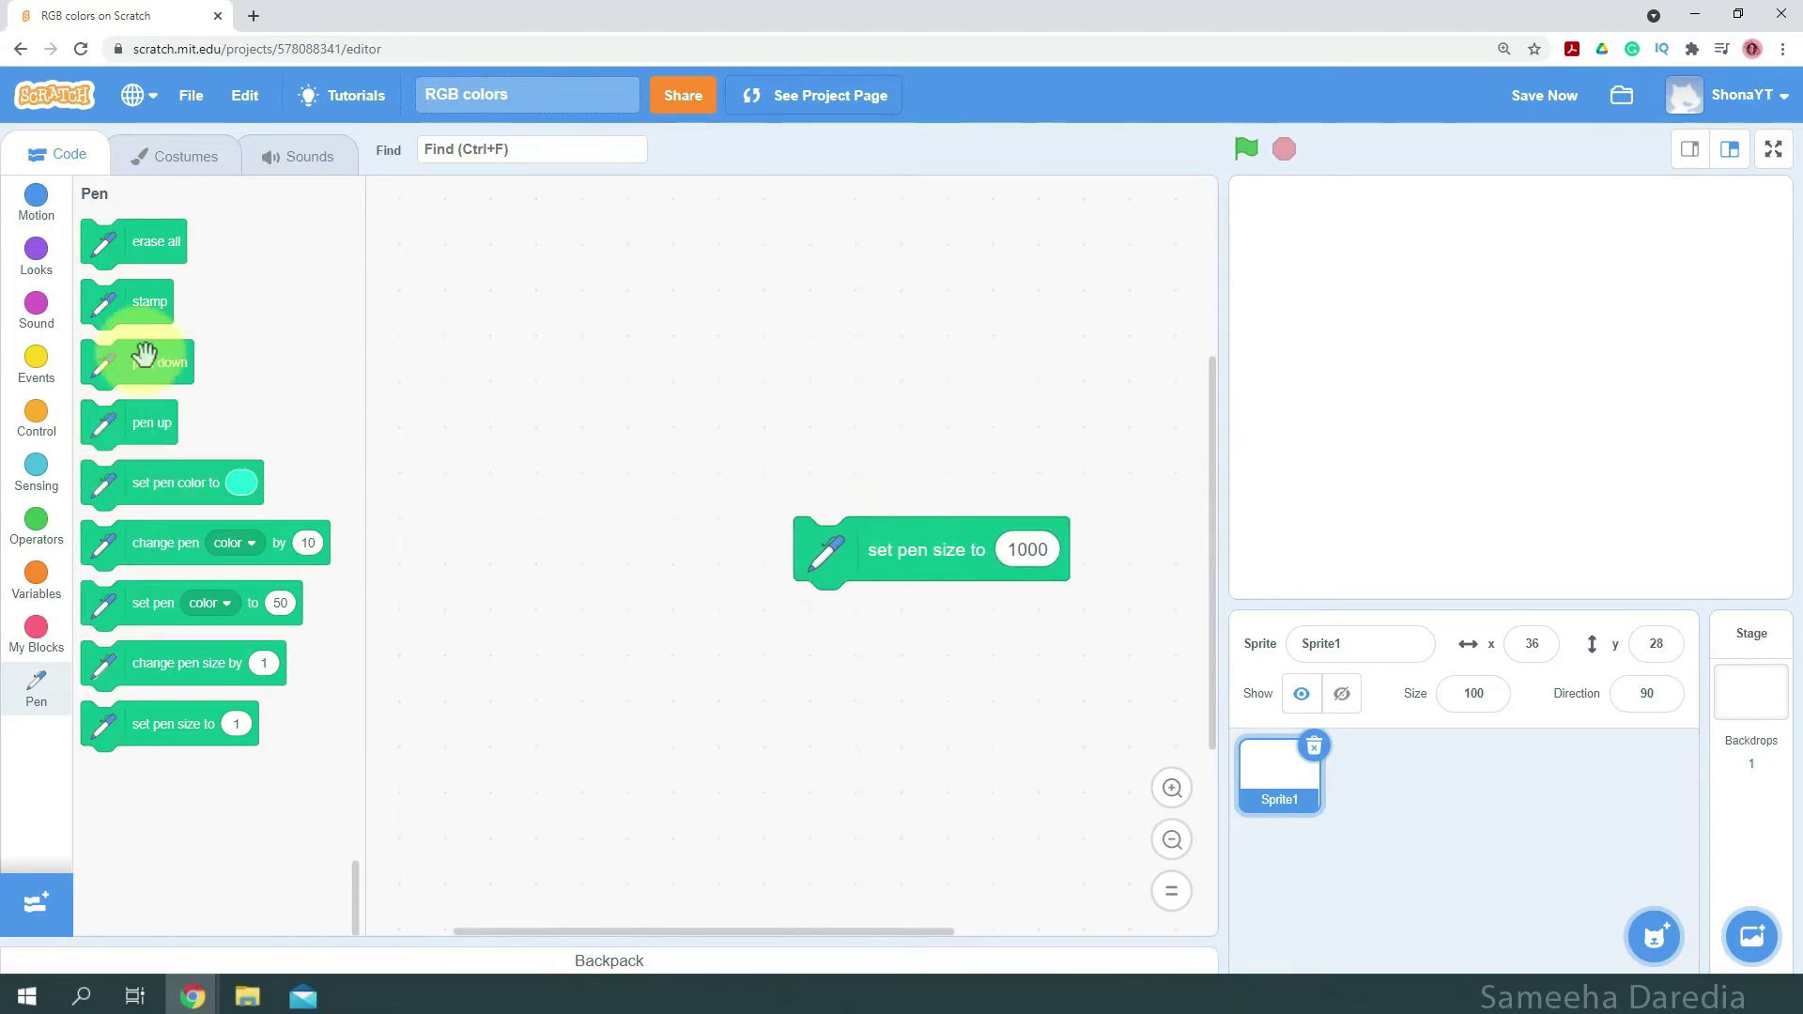
left_click_drag(145, 366, 881, 722)
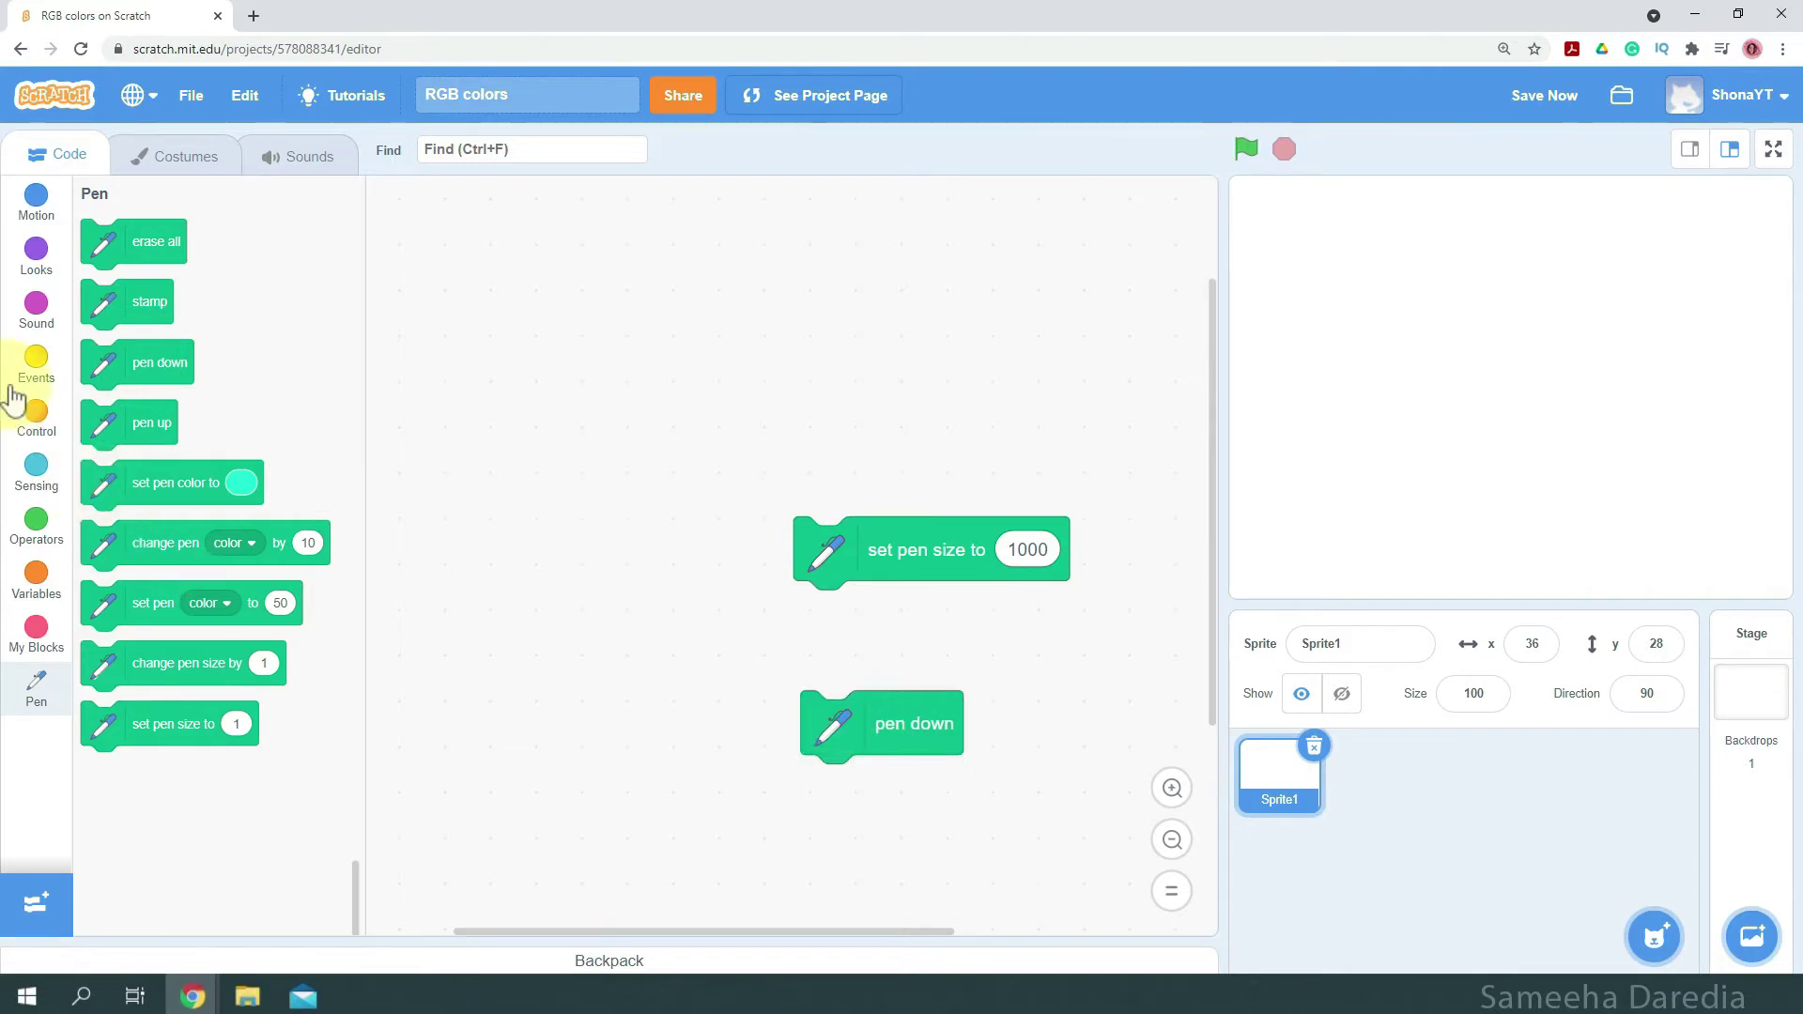
left_click(36, 360)
left_click_drag(136, 249, 575, 324)
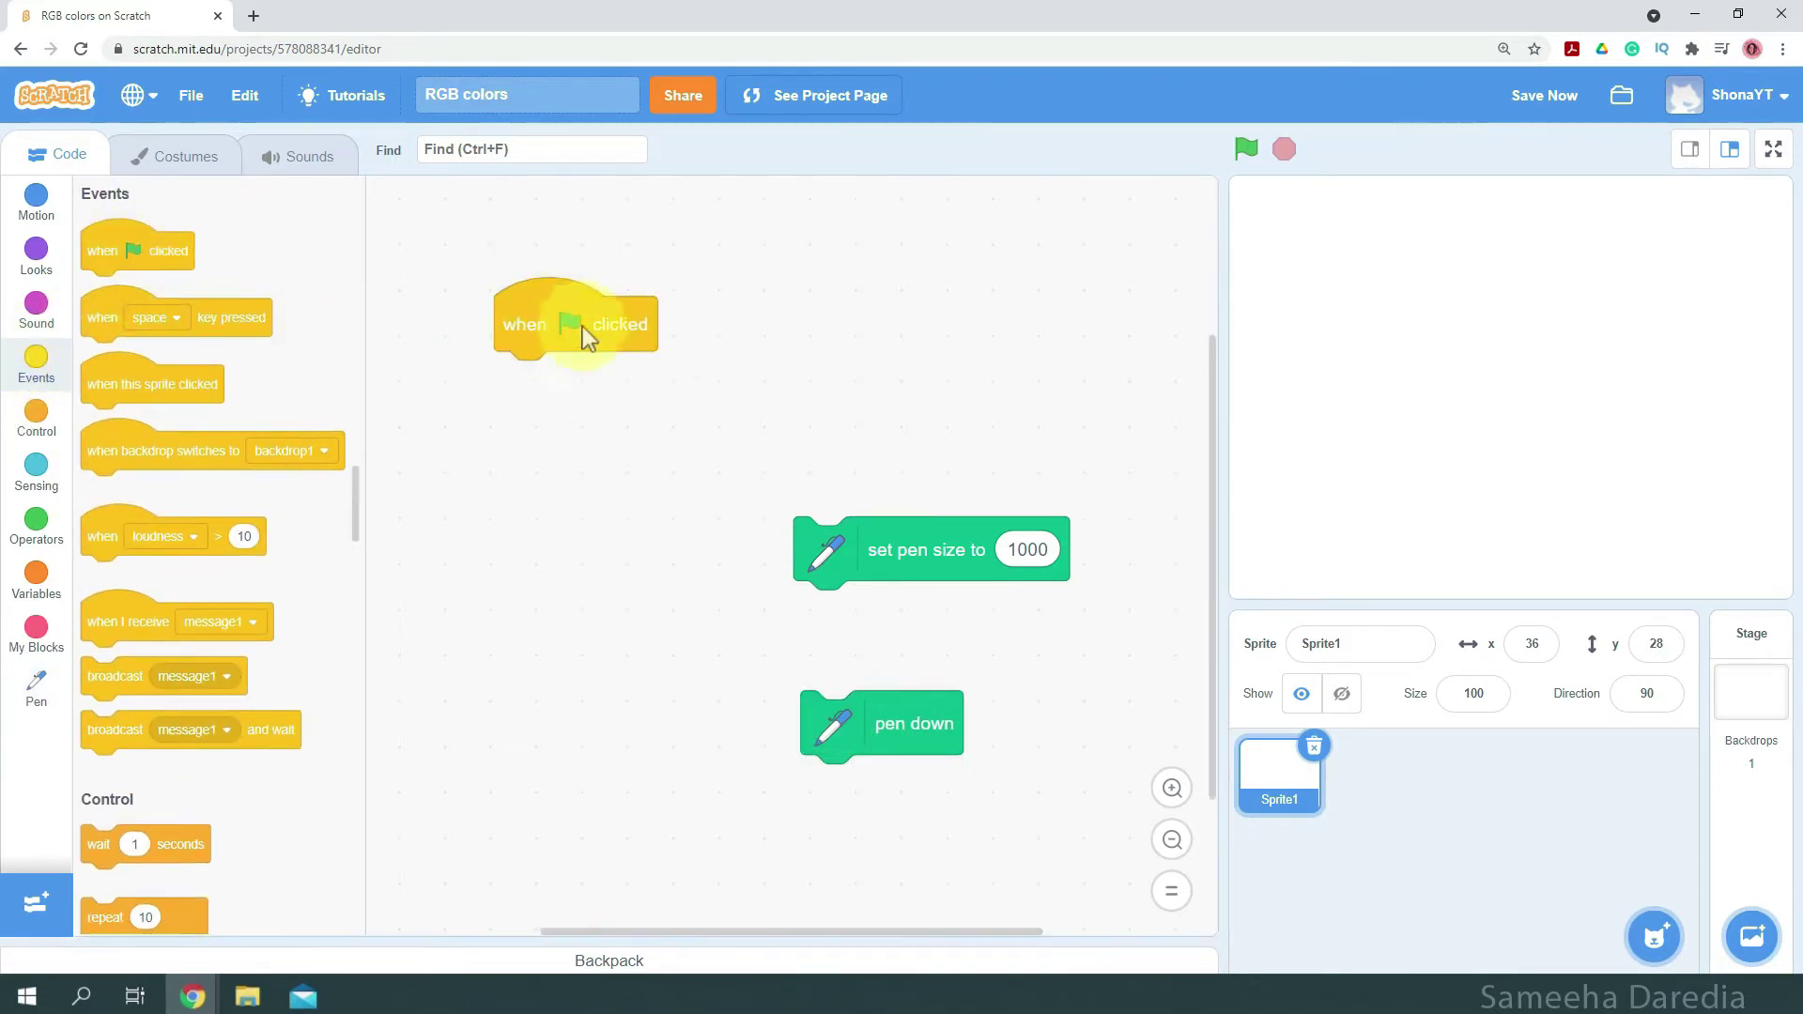
left_click_drag(861, 545, 620, 383)
left_click_drag(543, 321, 518, 281)
scroll(212, 494, "down", 3)
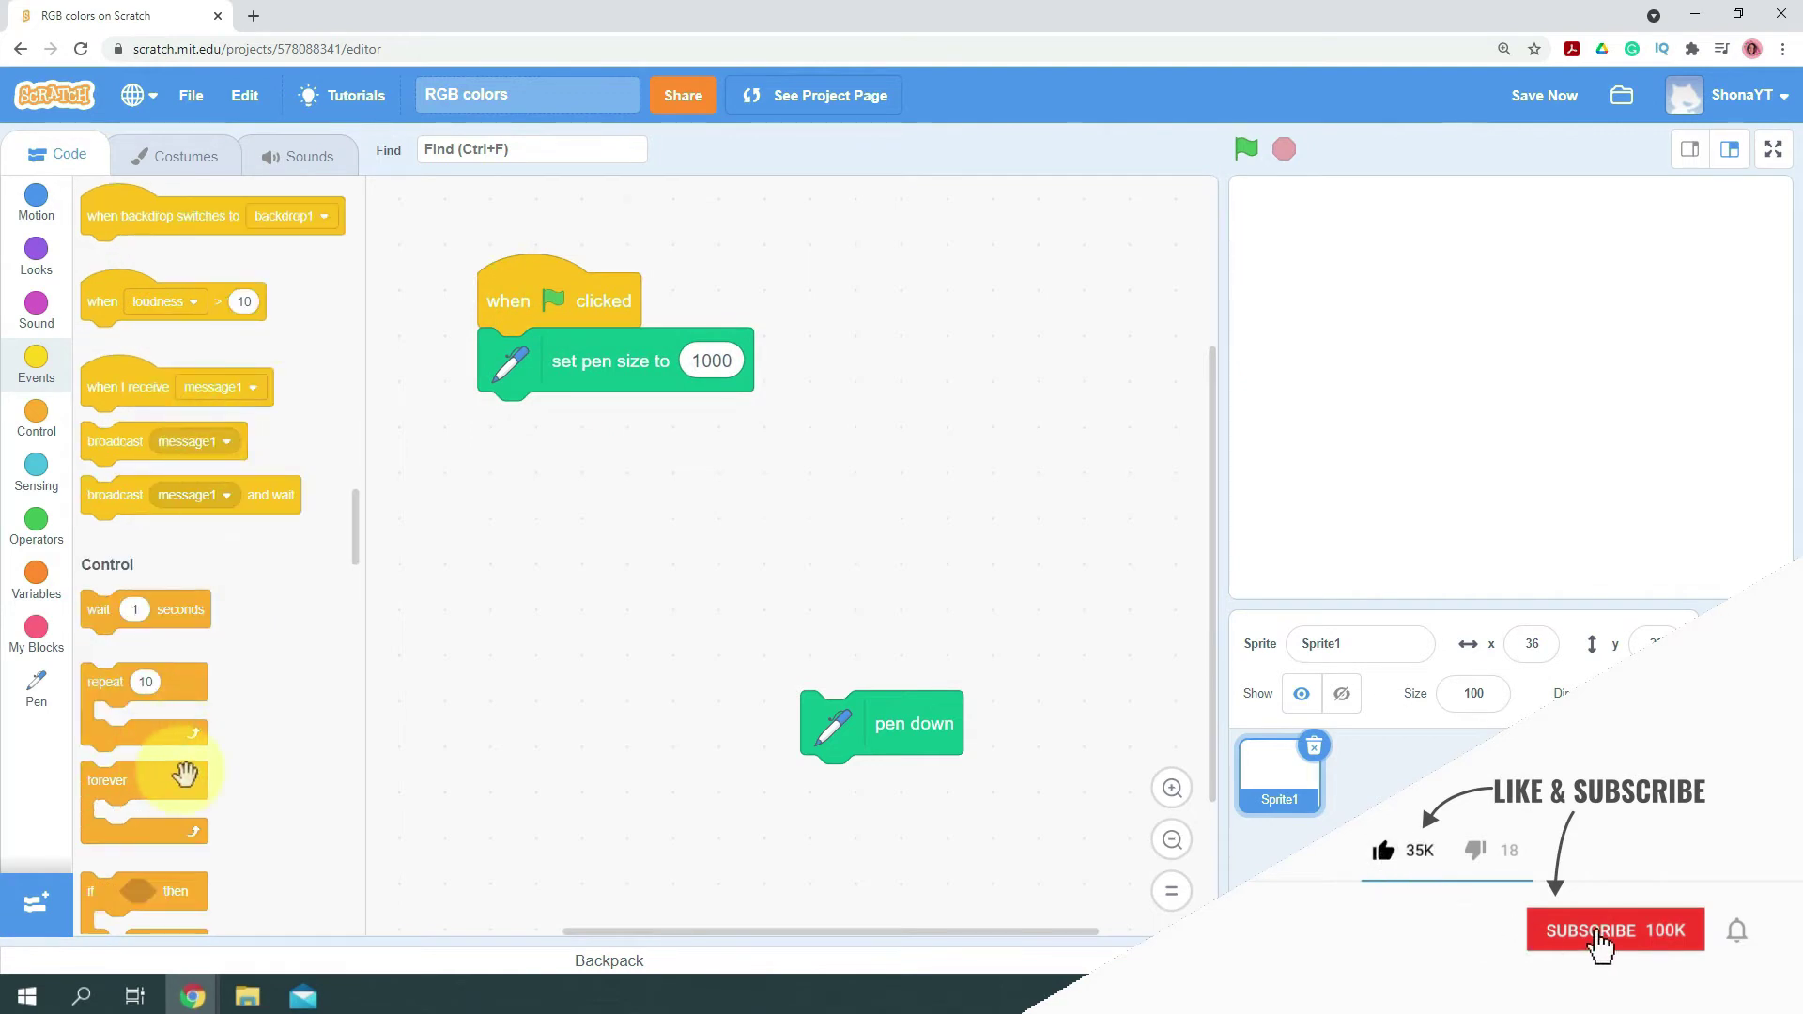
Add a forever loop under set pen size with pen down inside it.
left_click_drag(183, 775, 564, 423)
left_click_drag(901, 722, 564, 501)
Create three variables named Red, Green and Blue.
left_click(35, 578)
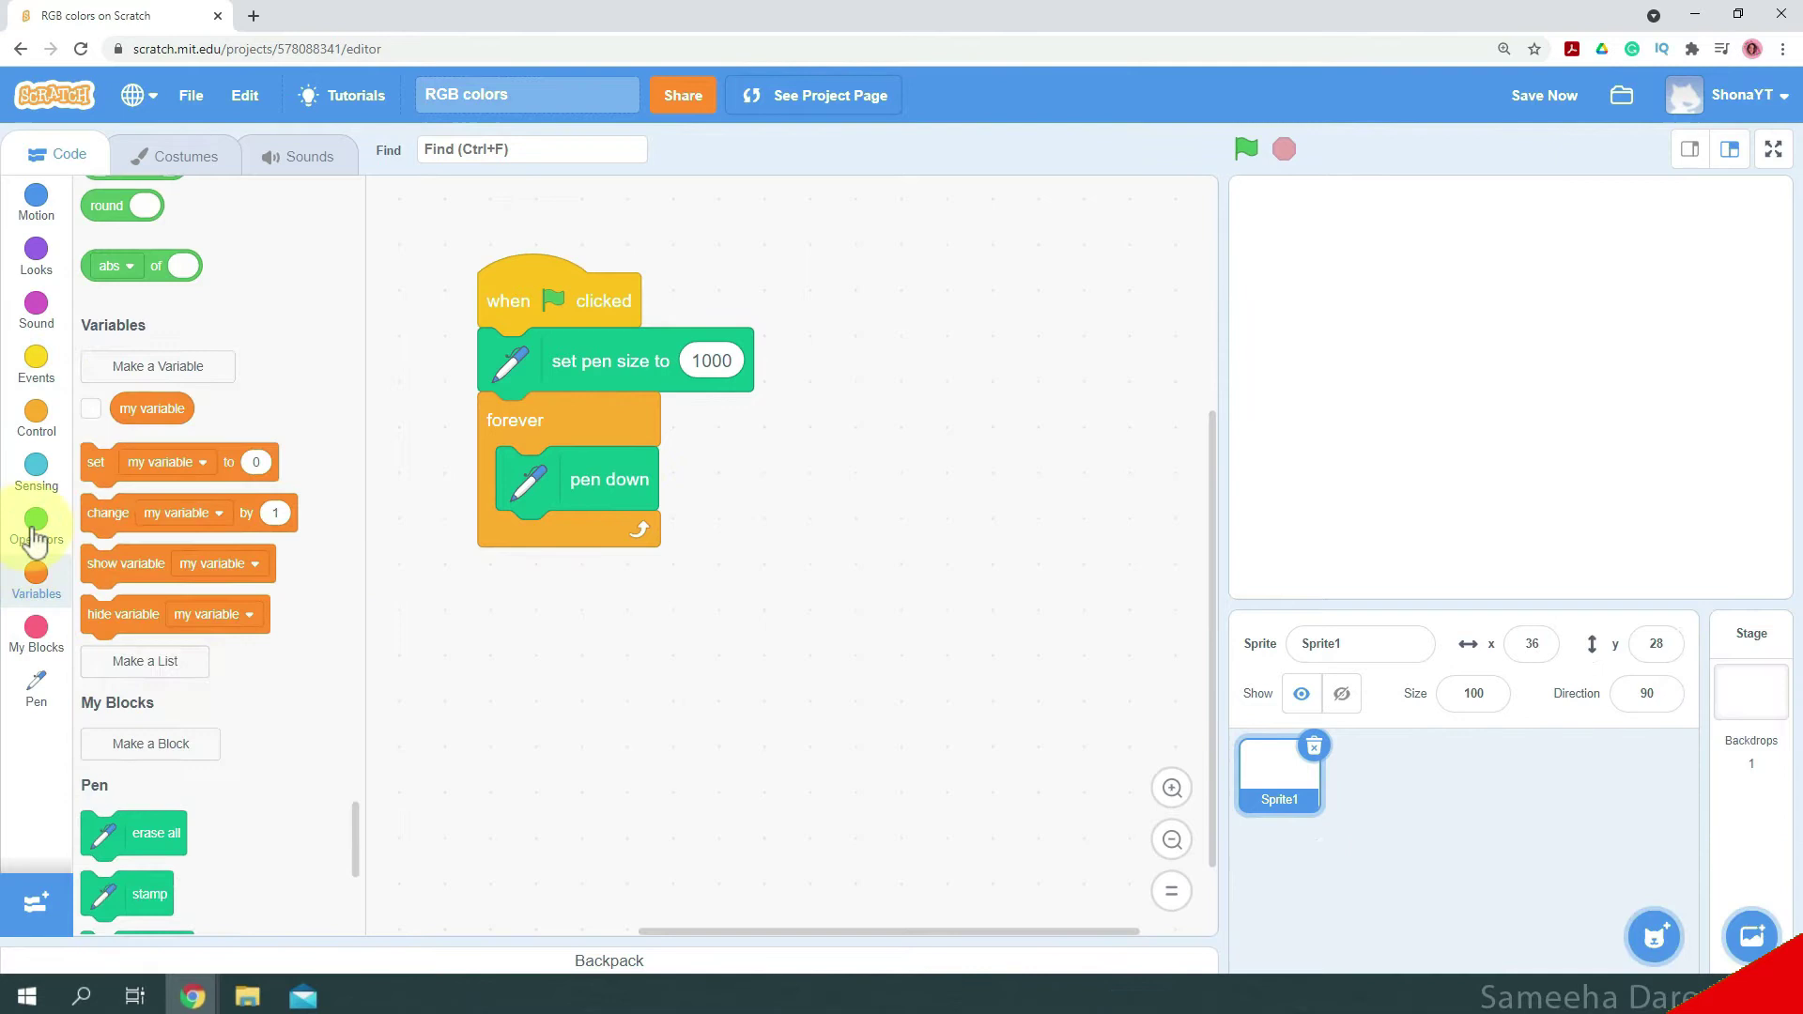
left_click(158, 234)
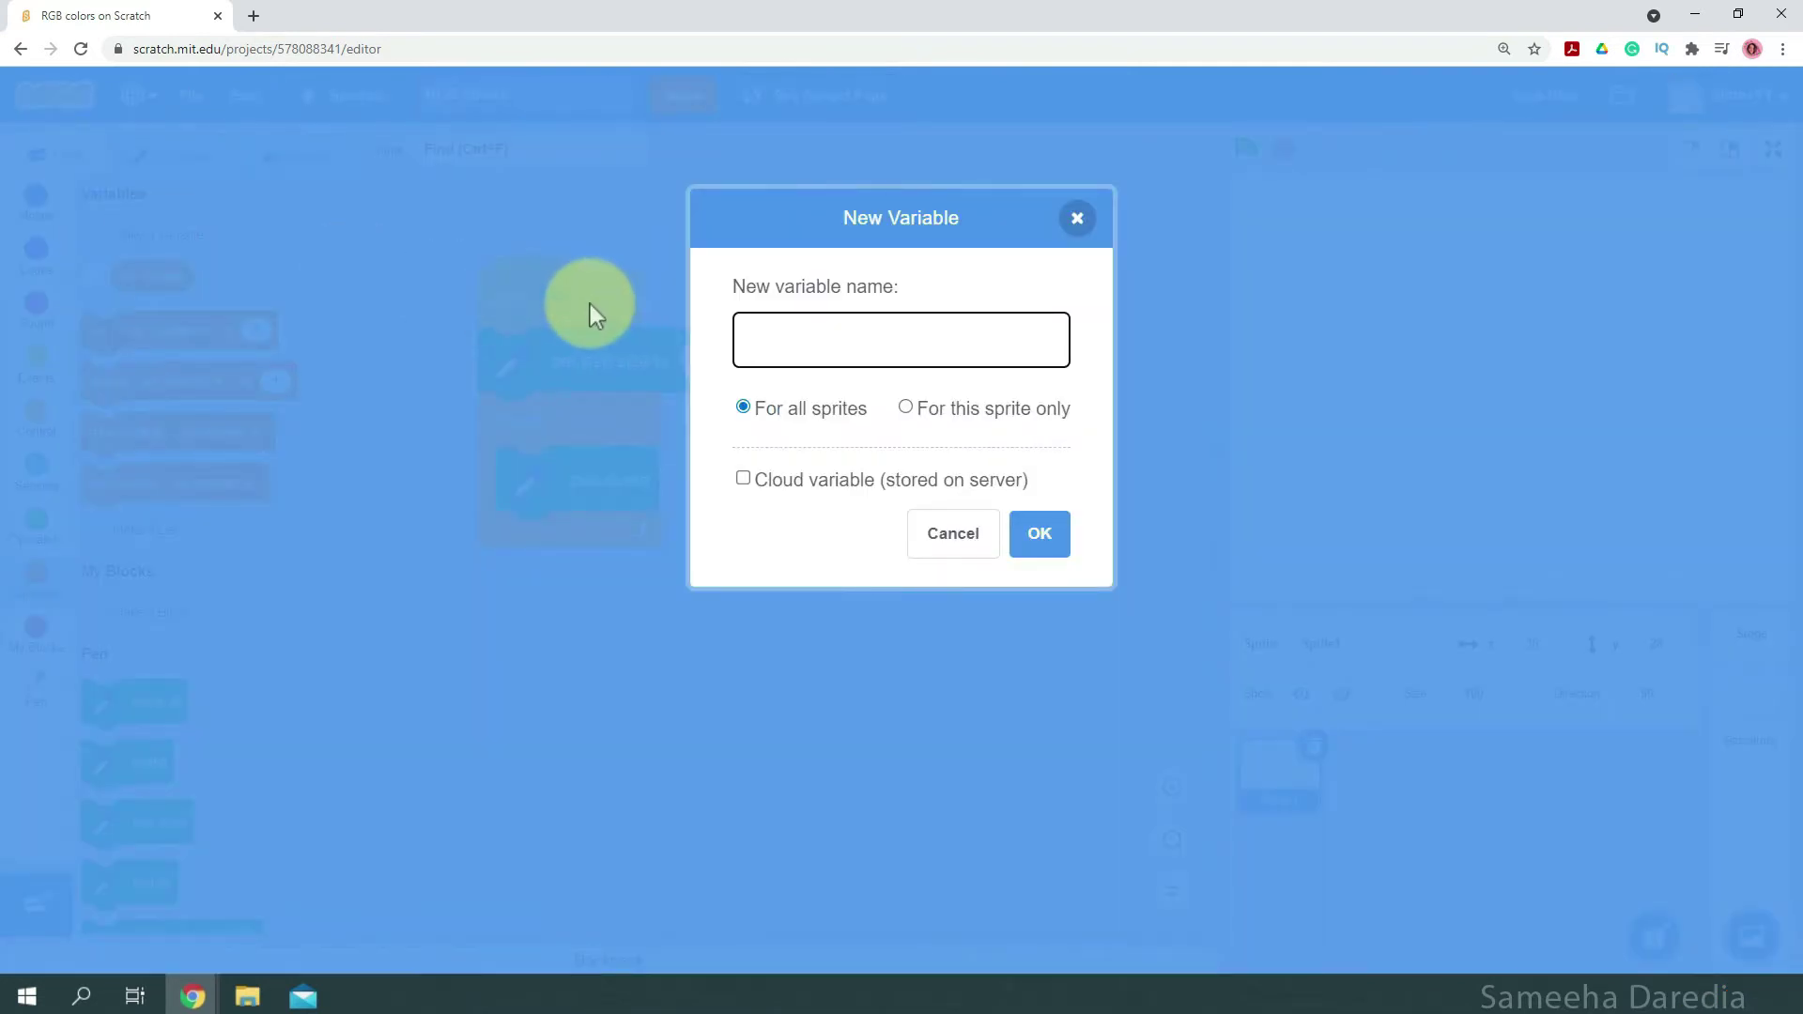
type("hz")
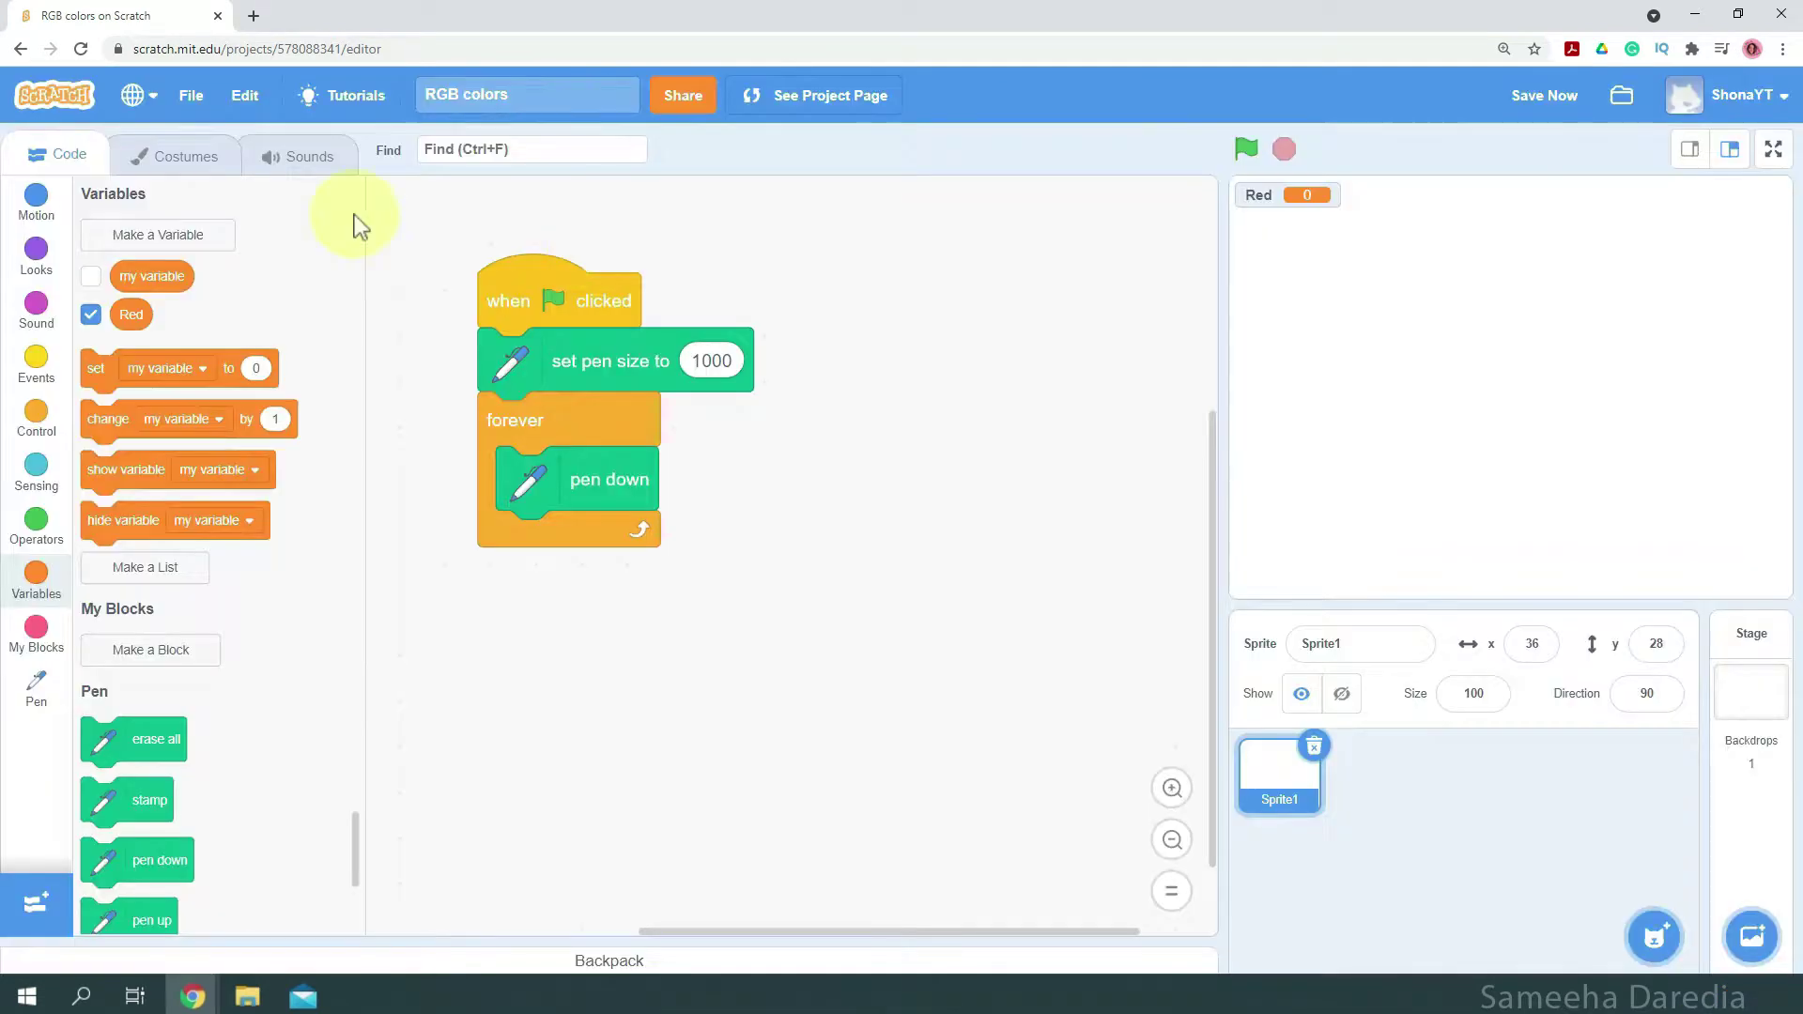
left_click(210, 242)
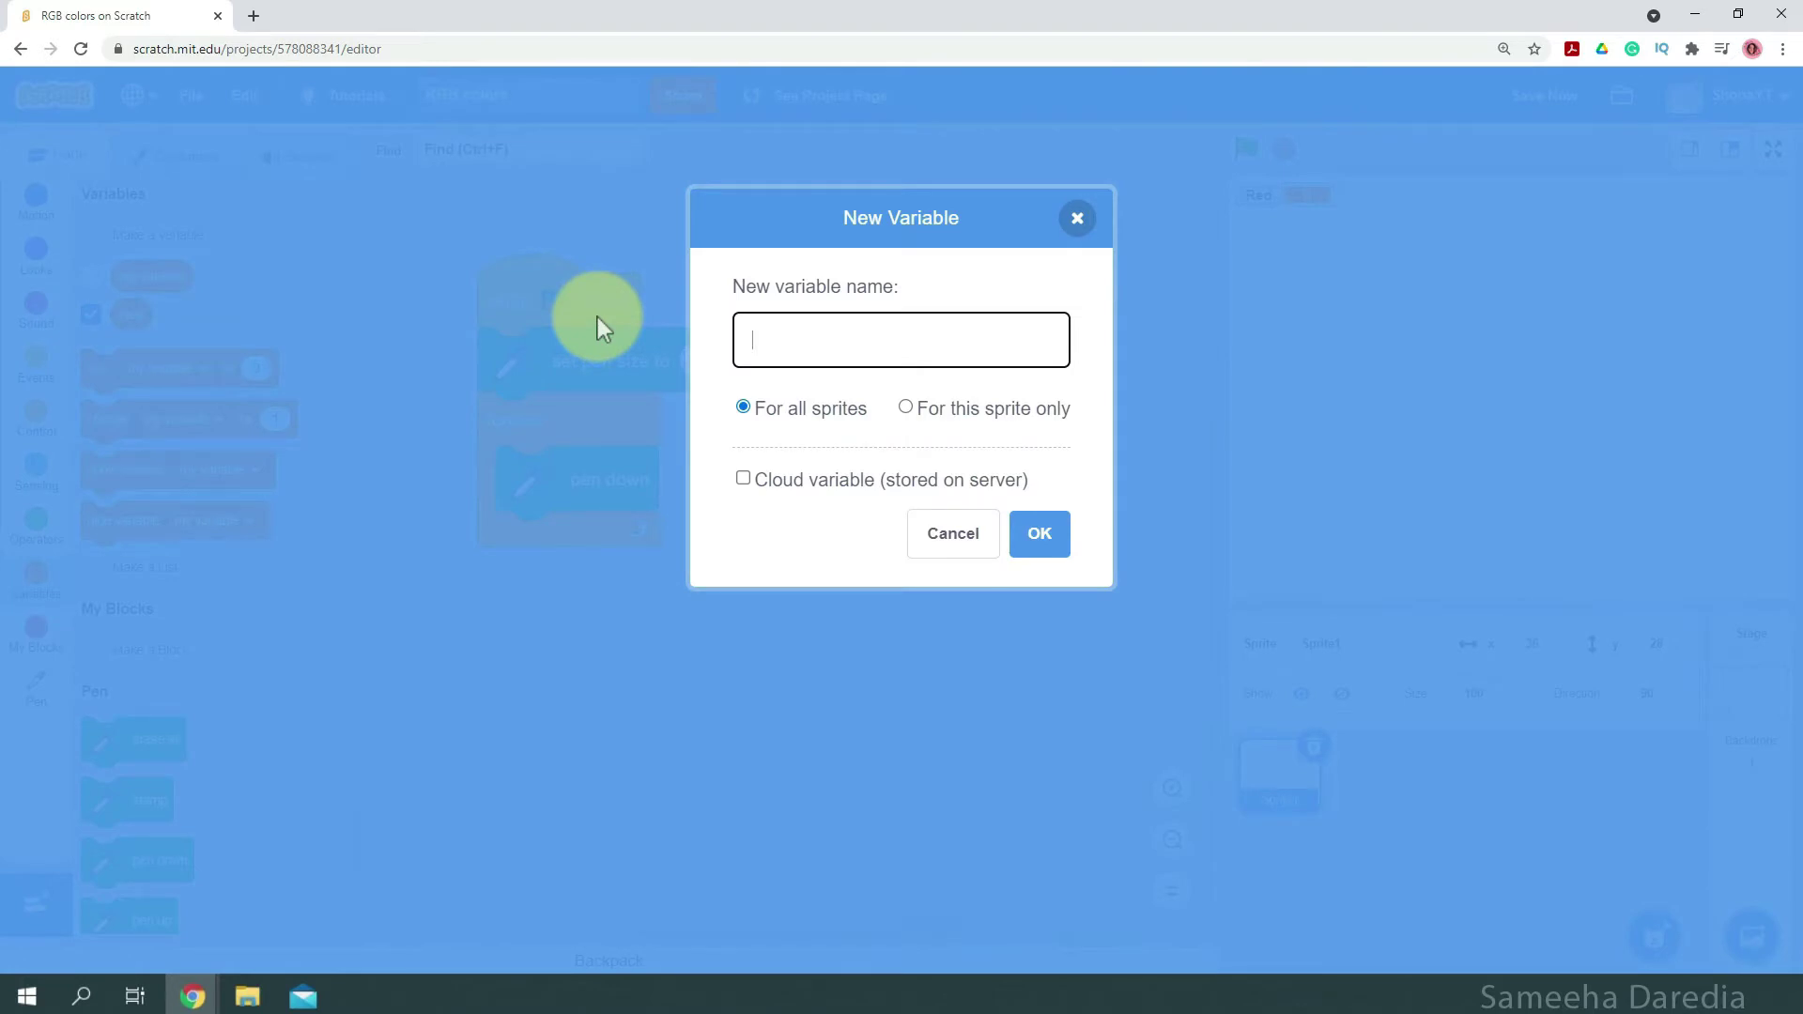
type("green")
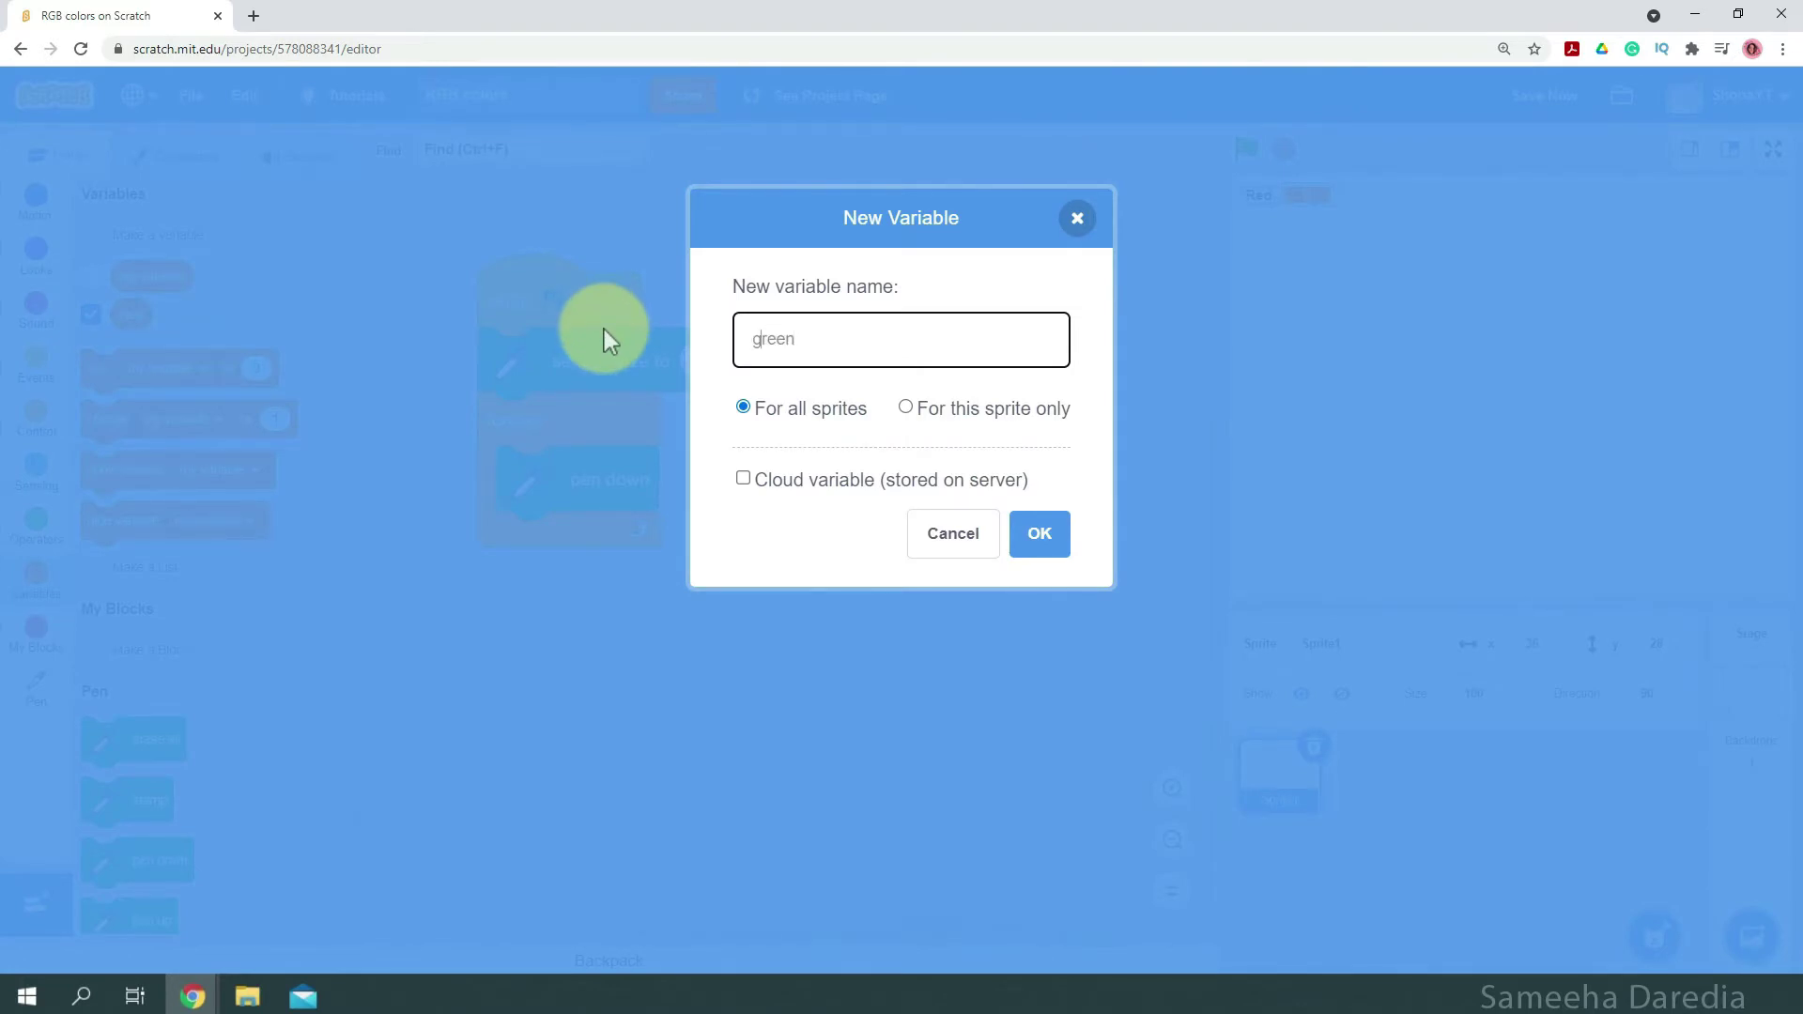
key("Return")
left_click(221, 234)
type("B")
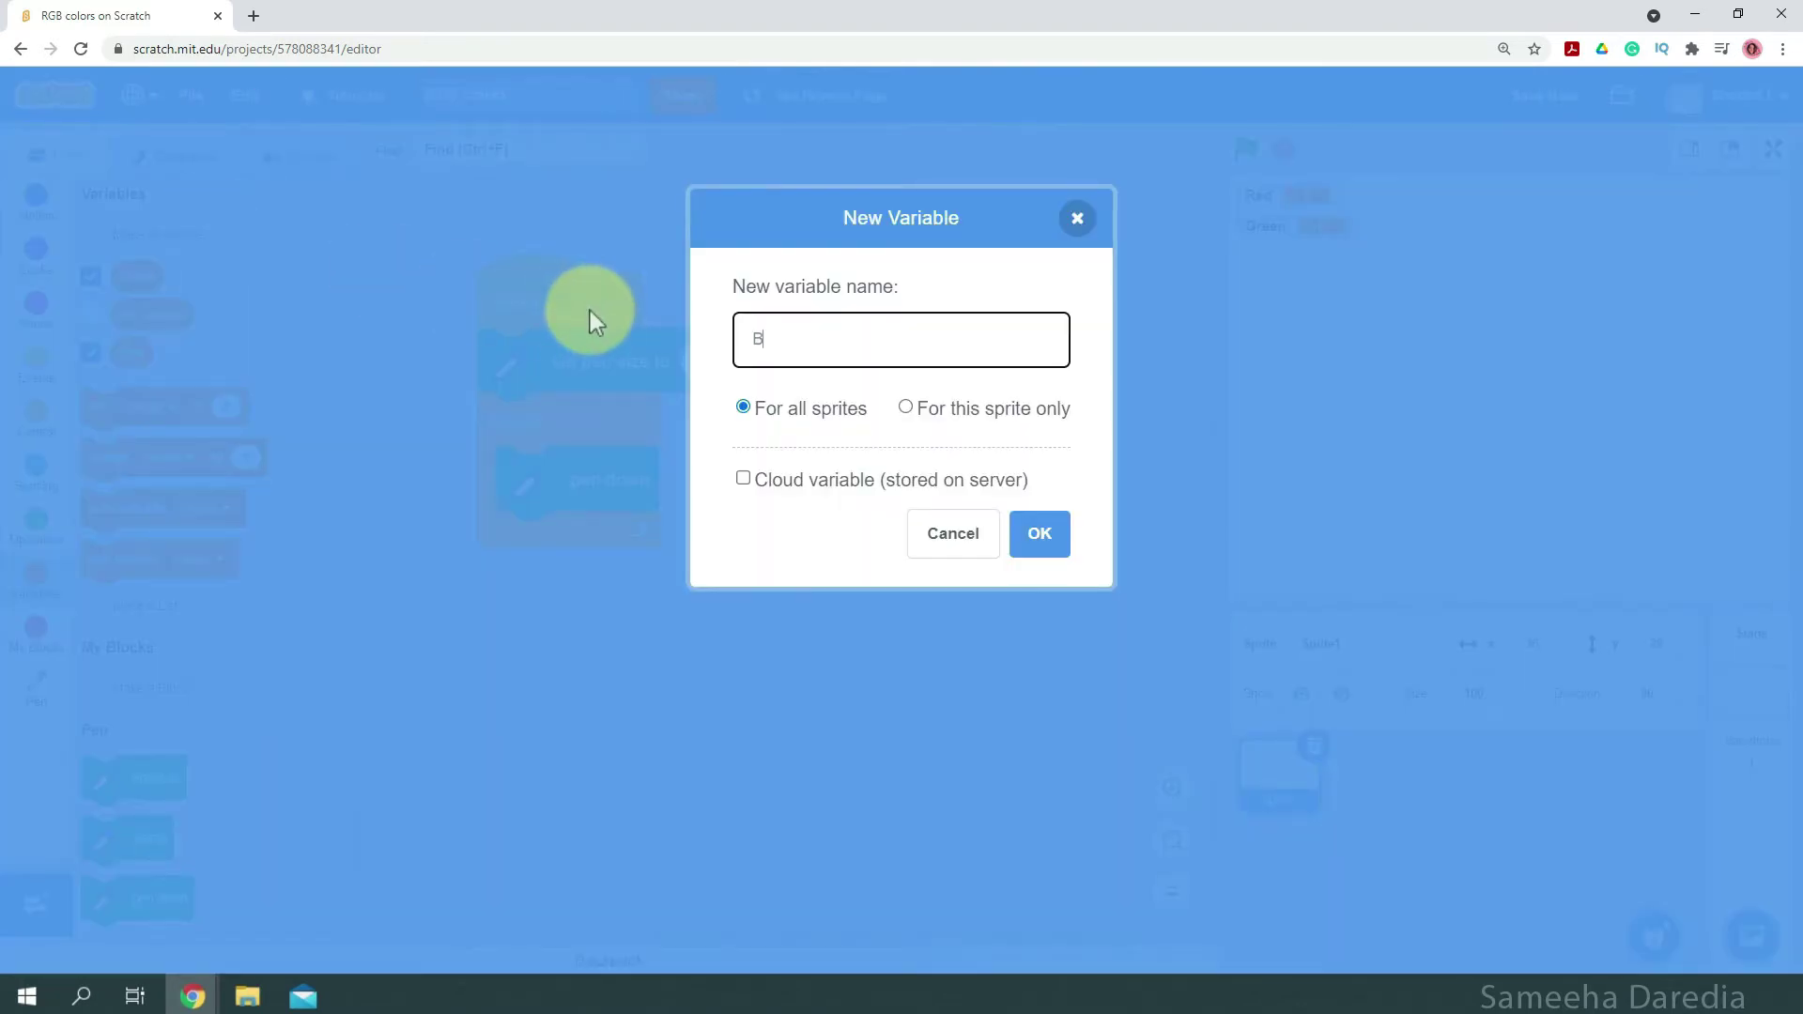
type("lue")
key("Return")
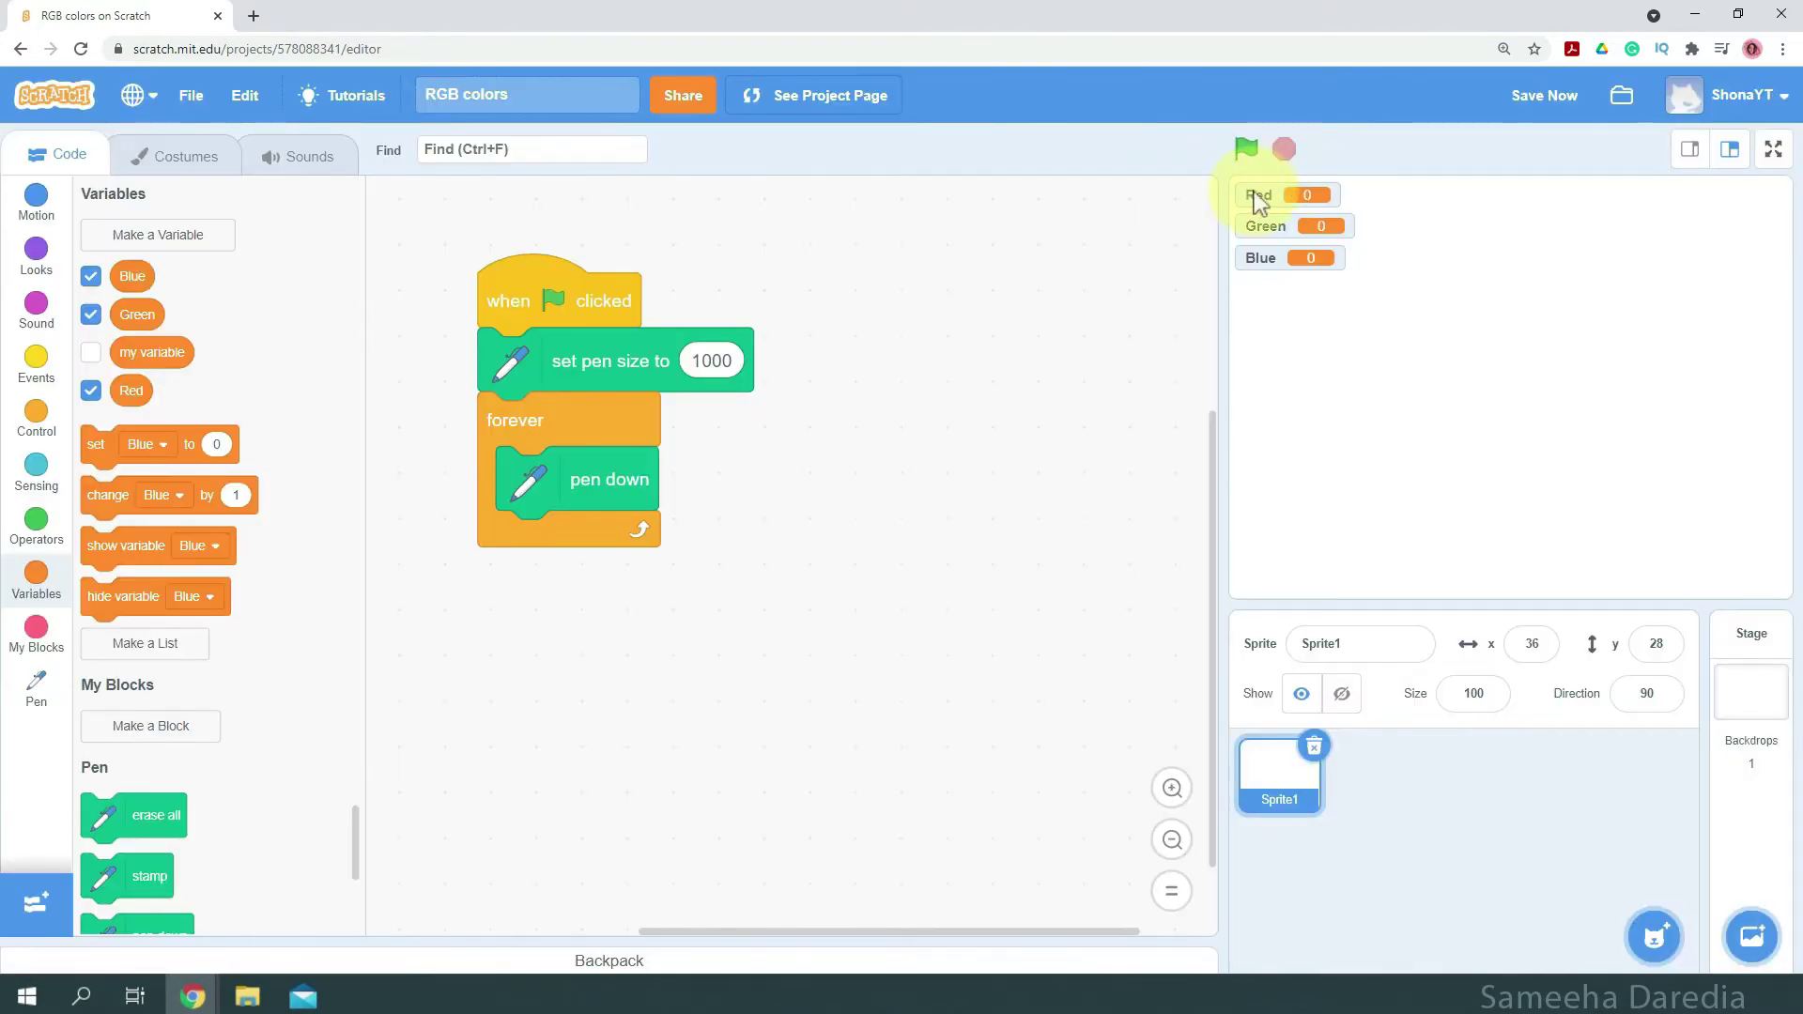
Turn the Red, Green and Blue monitors into sliders stacked on the stage.
right_click(1258, 199)
left_click(1337, 307)
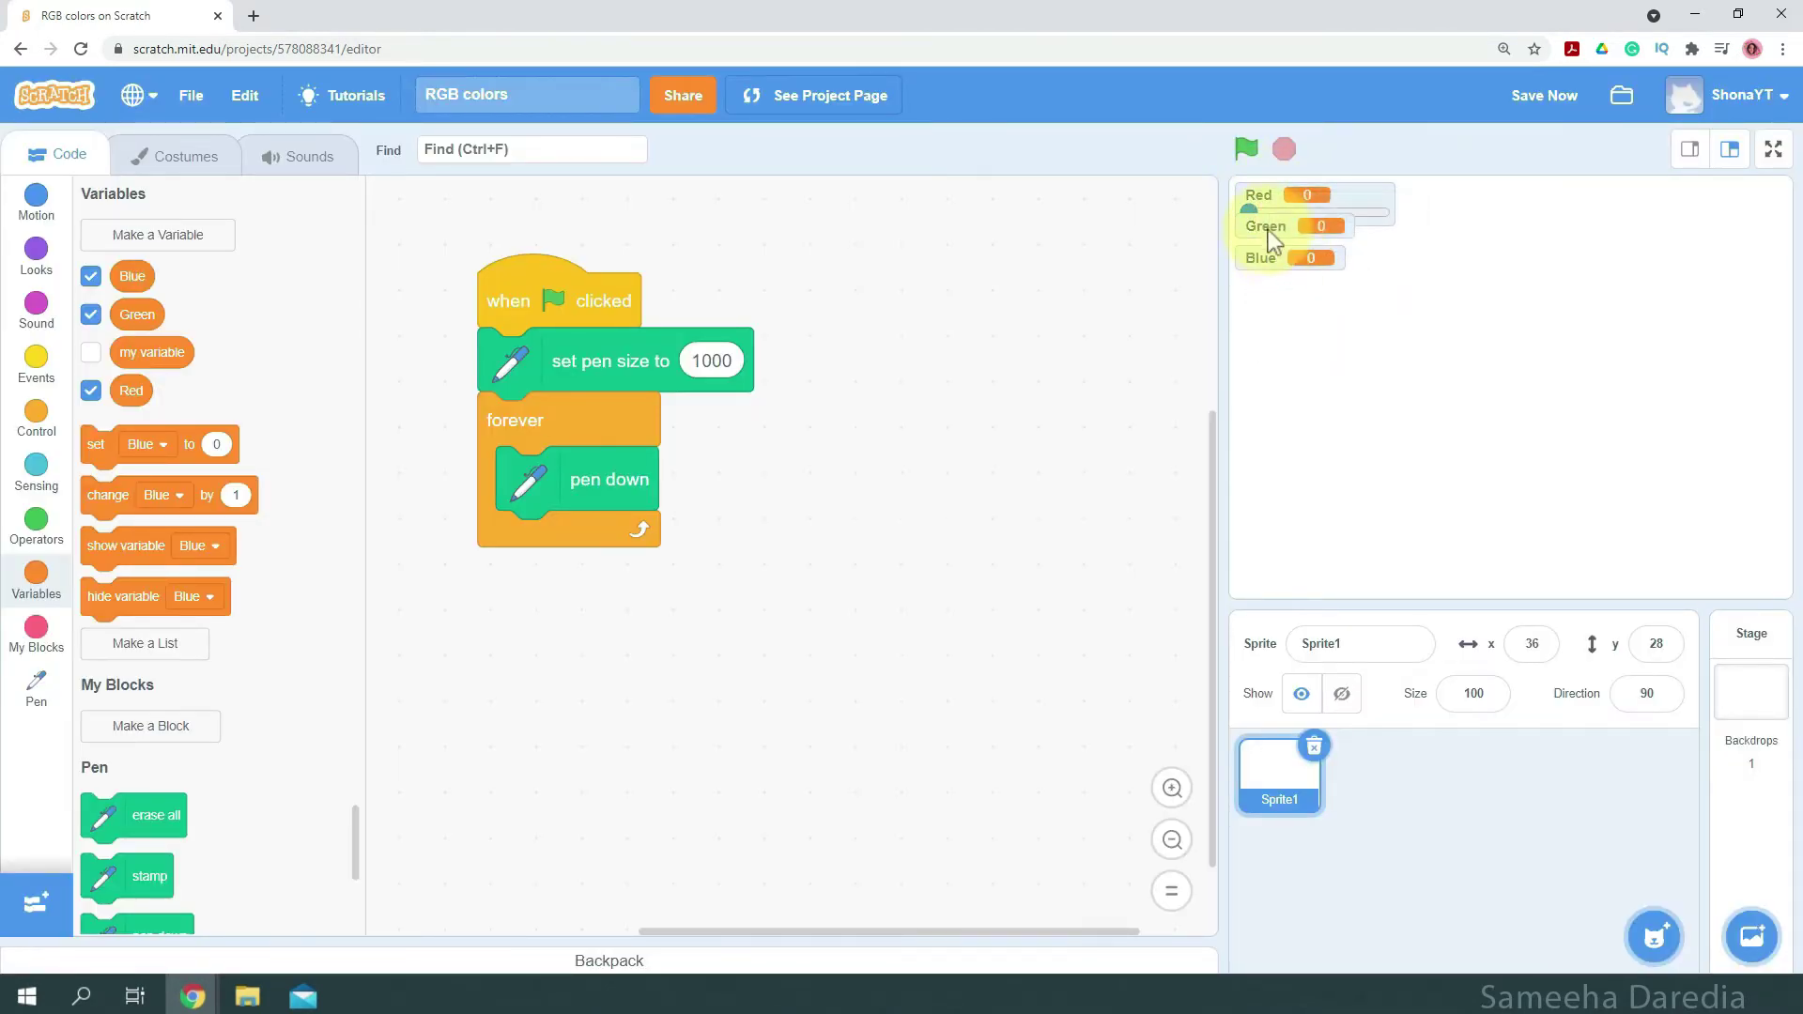
right_click(1265, 228)
left_click(1317, 328)
right_click(1260, 259)
left_click(1348, 361)
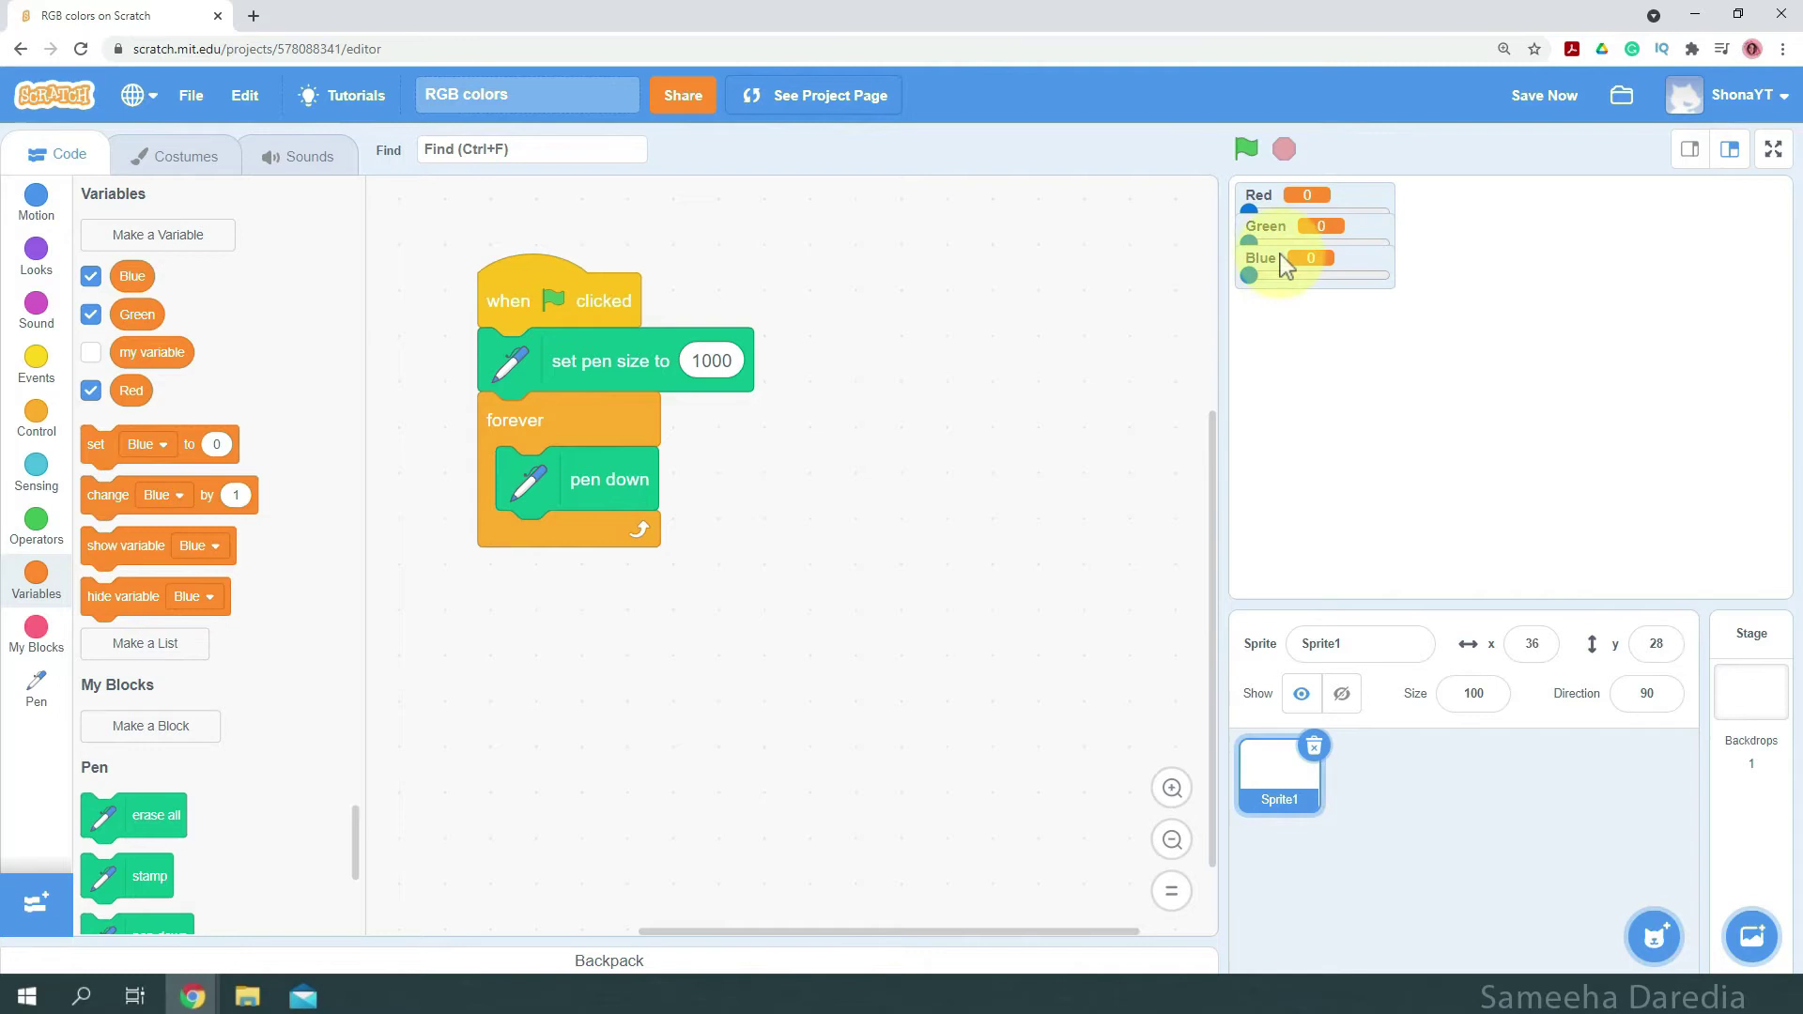
left_click_drag(1281, 260, 1289, 339)
left_click_drag(1275, 229, 1275, 248)
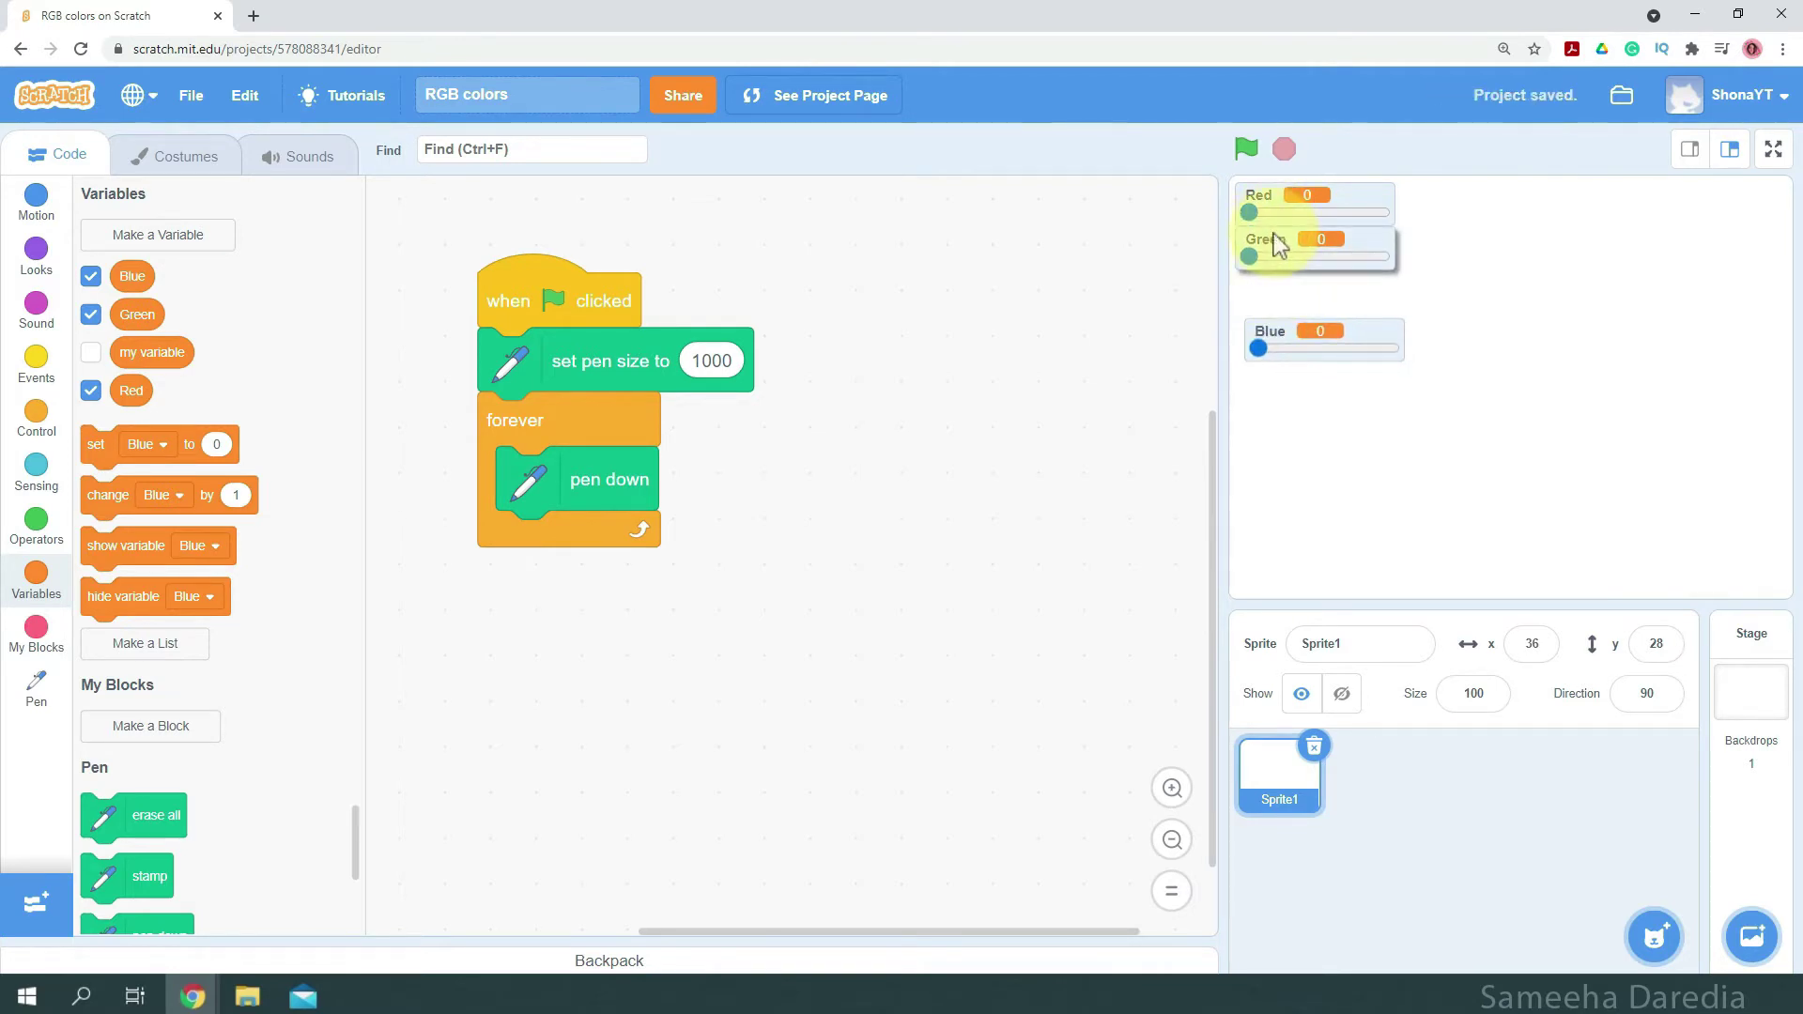
left_click_drag(1281, 333, 1275, 295)
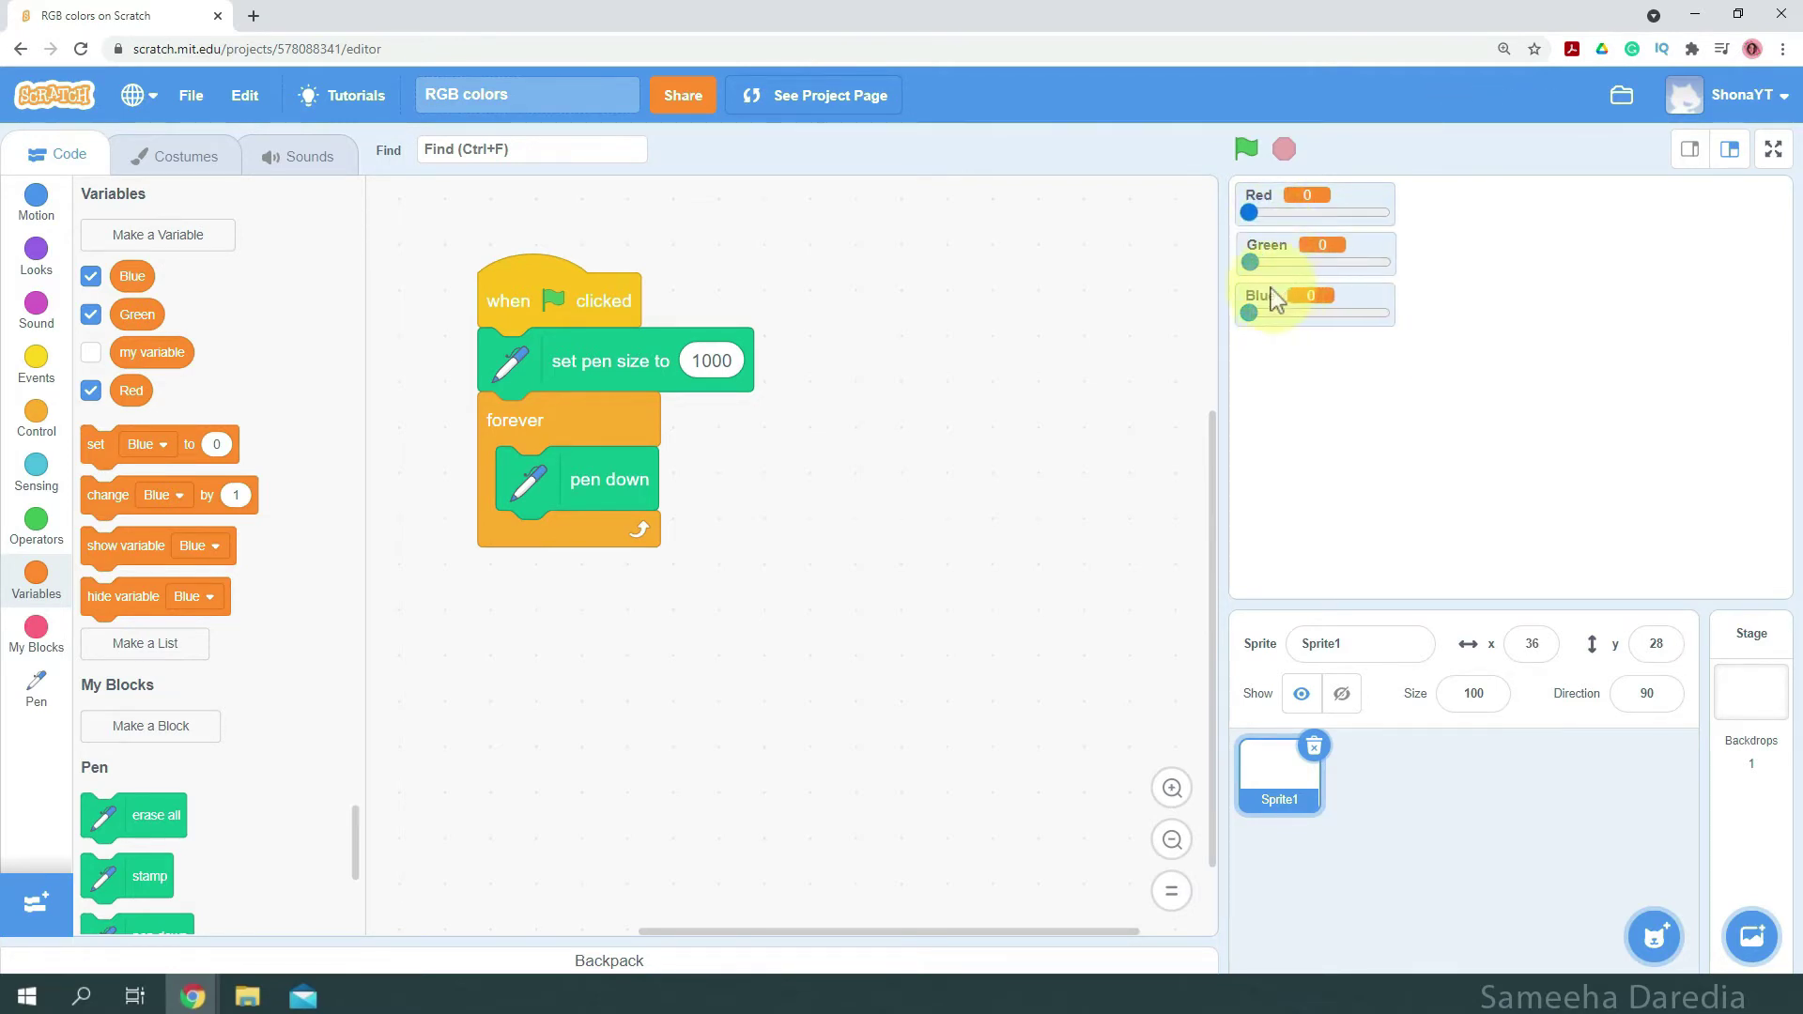
Set the Blue, Green and Red slider ranges to a maximum of 255.
right_click(1281, 313)
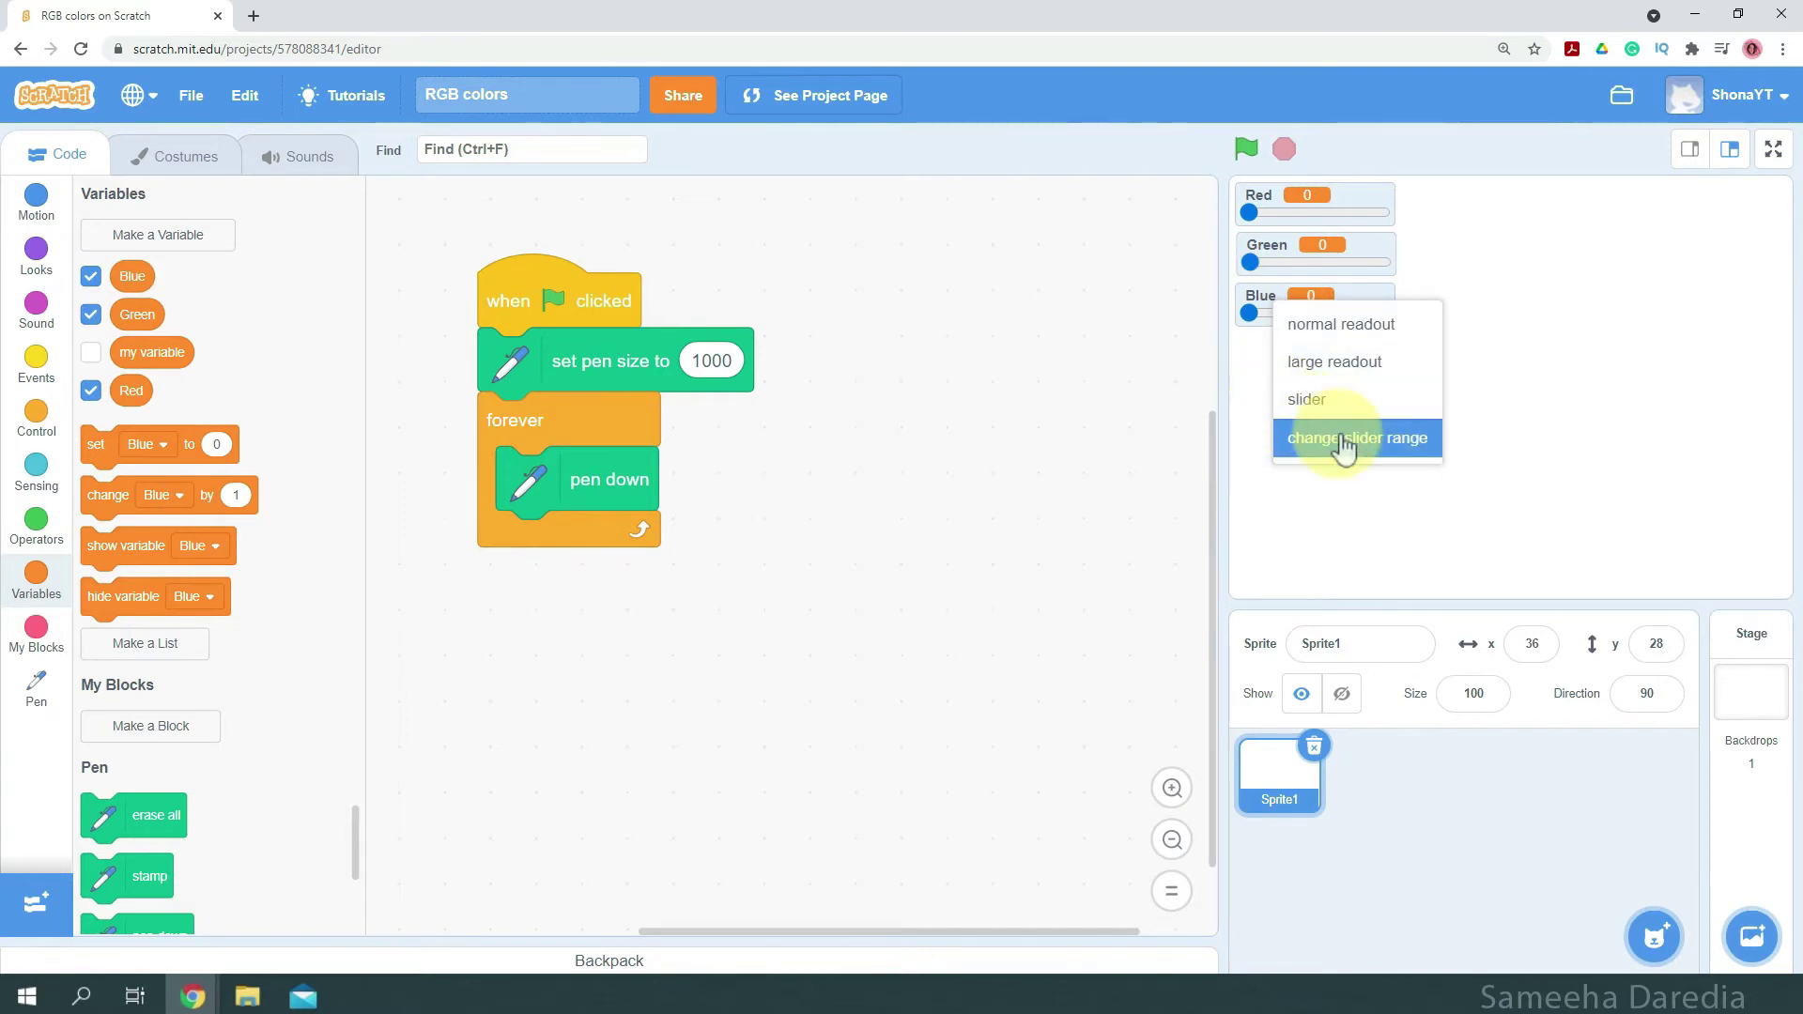
left_click(1348, 436)
left_click_drag(806, 459, 648, 444)
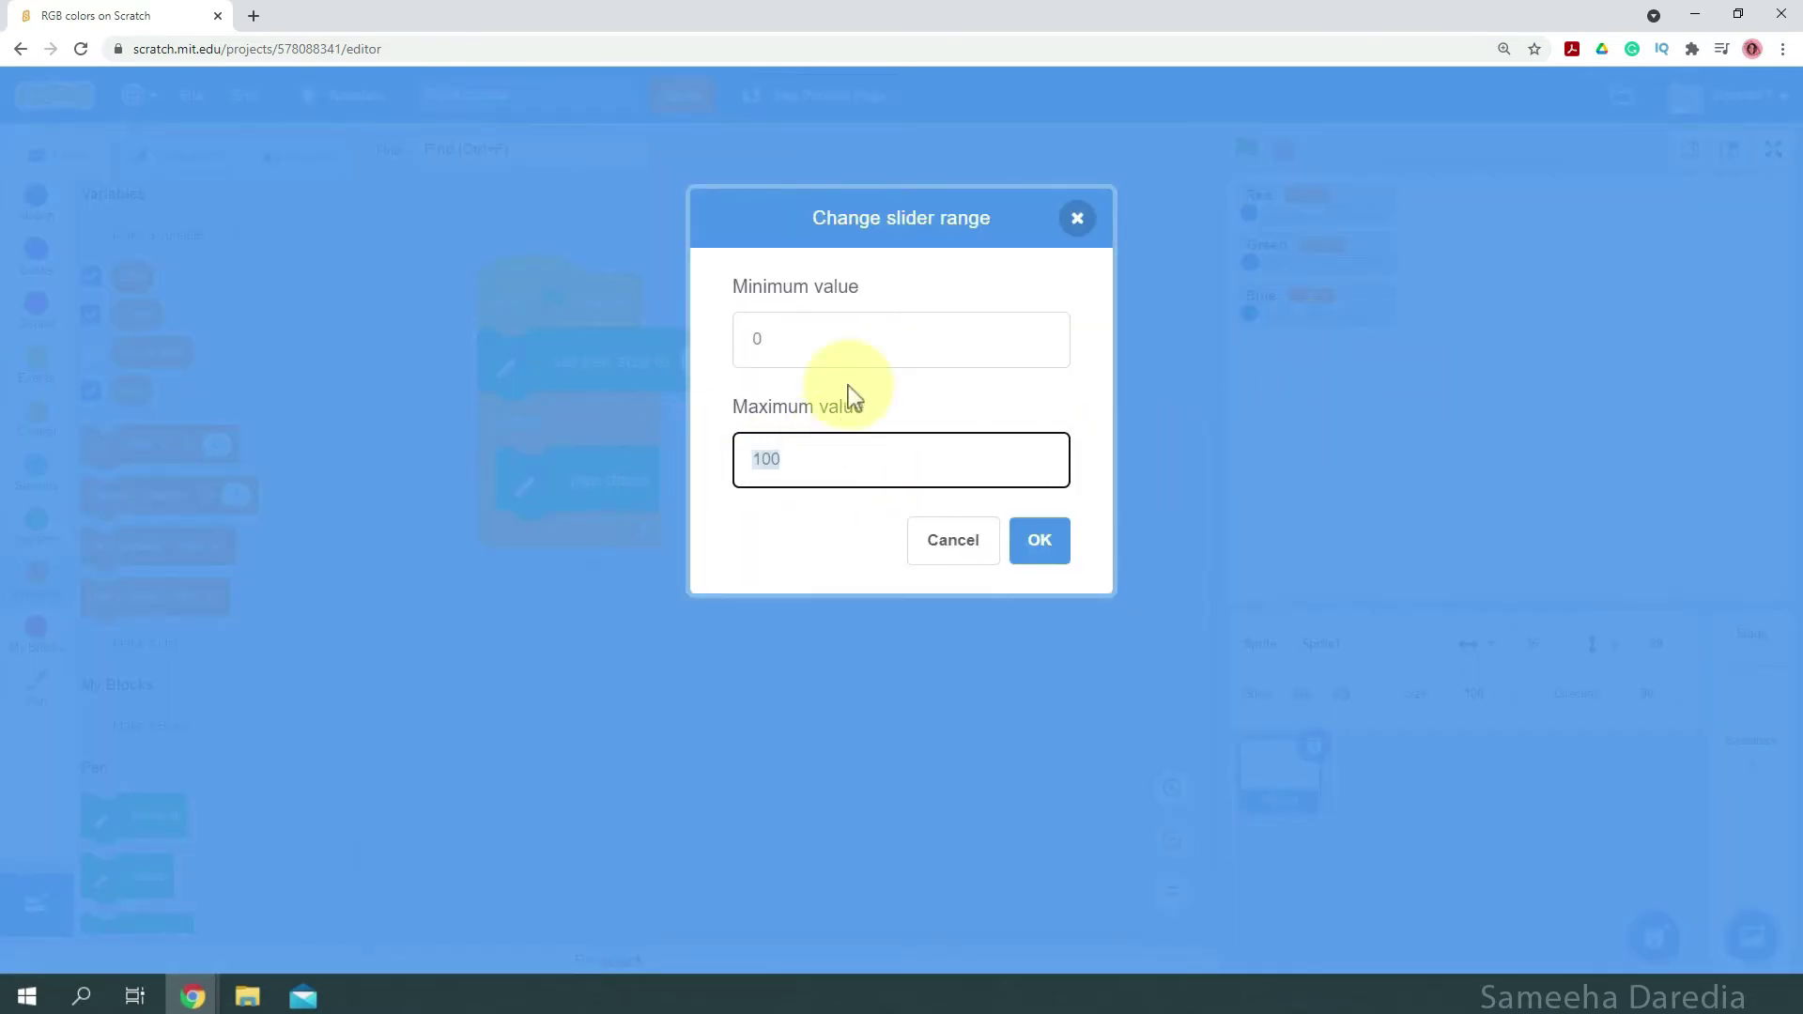
type("255")
key("Return")
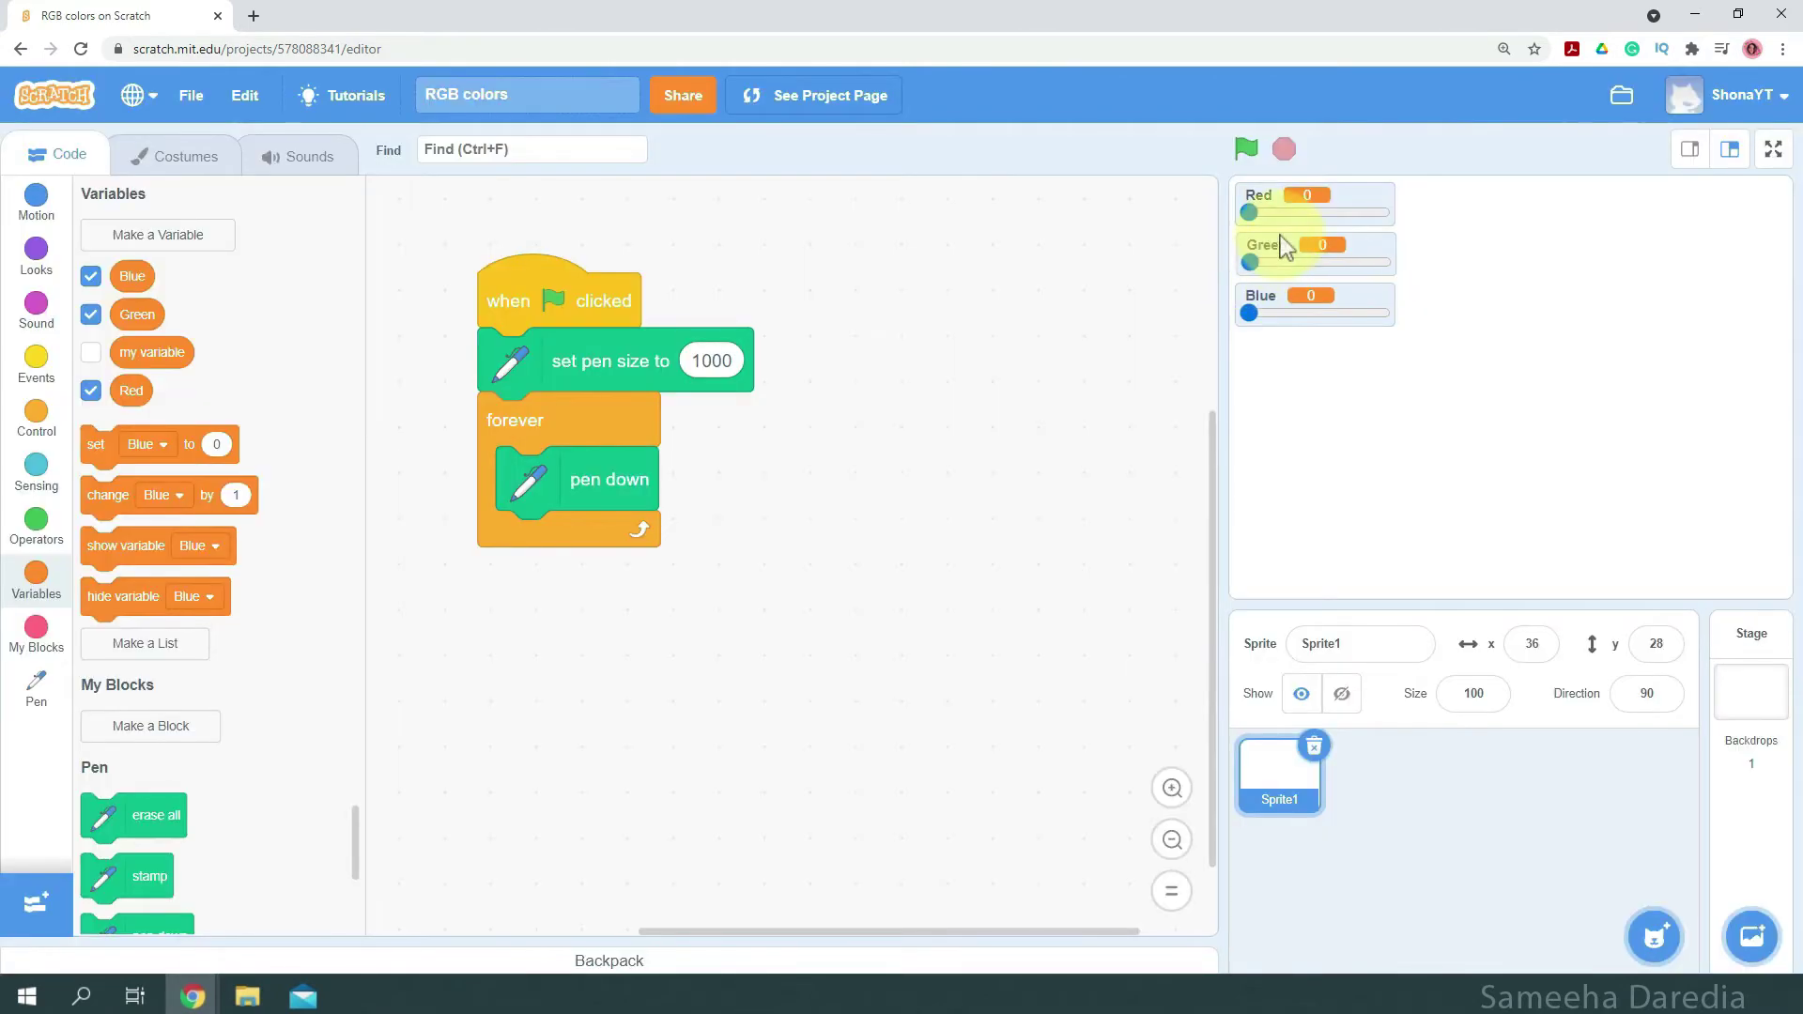
right_click(1282, 247)
left_click(1359, 387)
type("255")
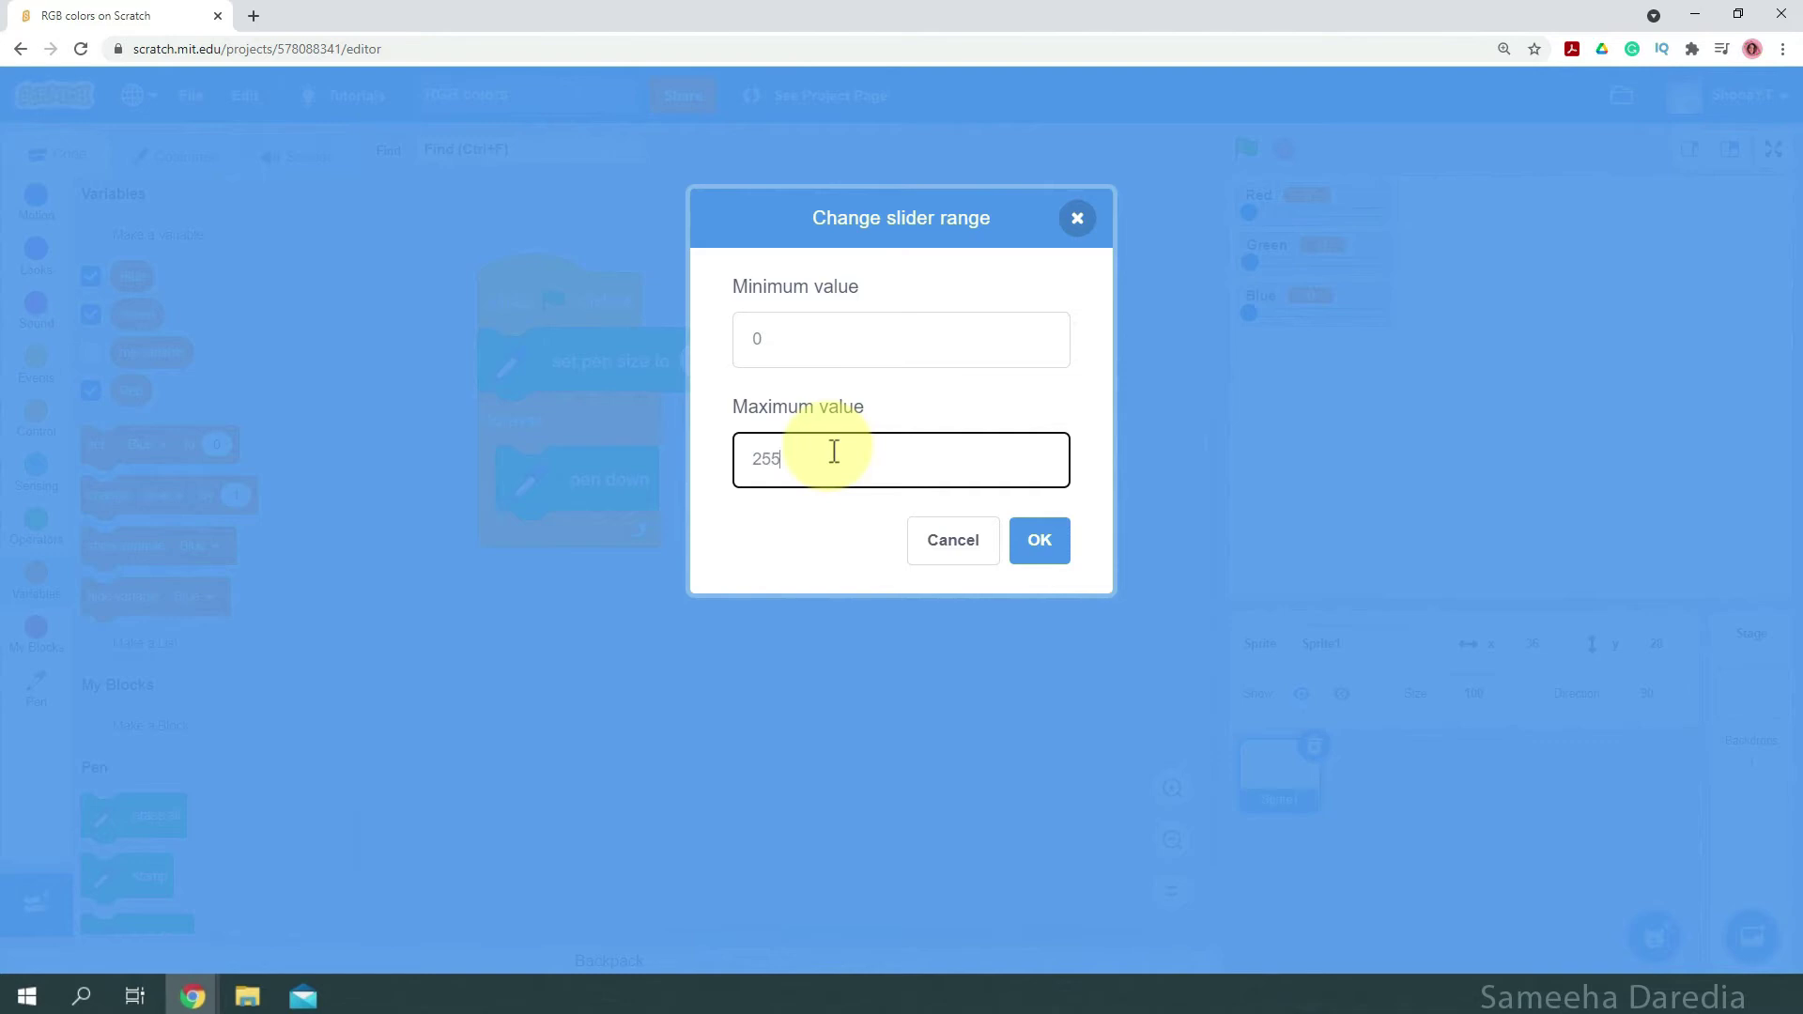
key("Return")
right_click(1268, 205)
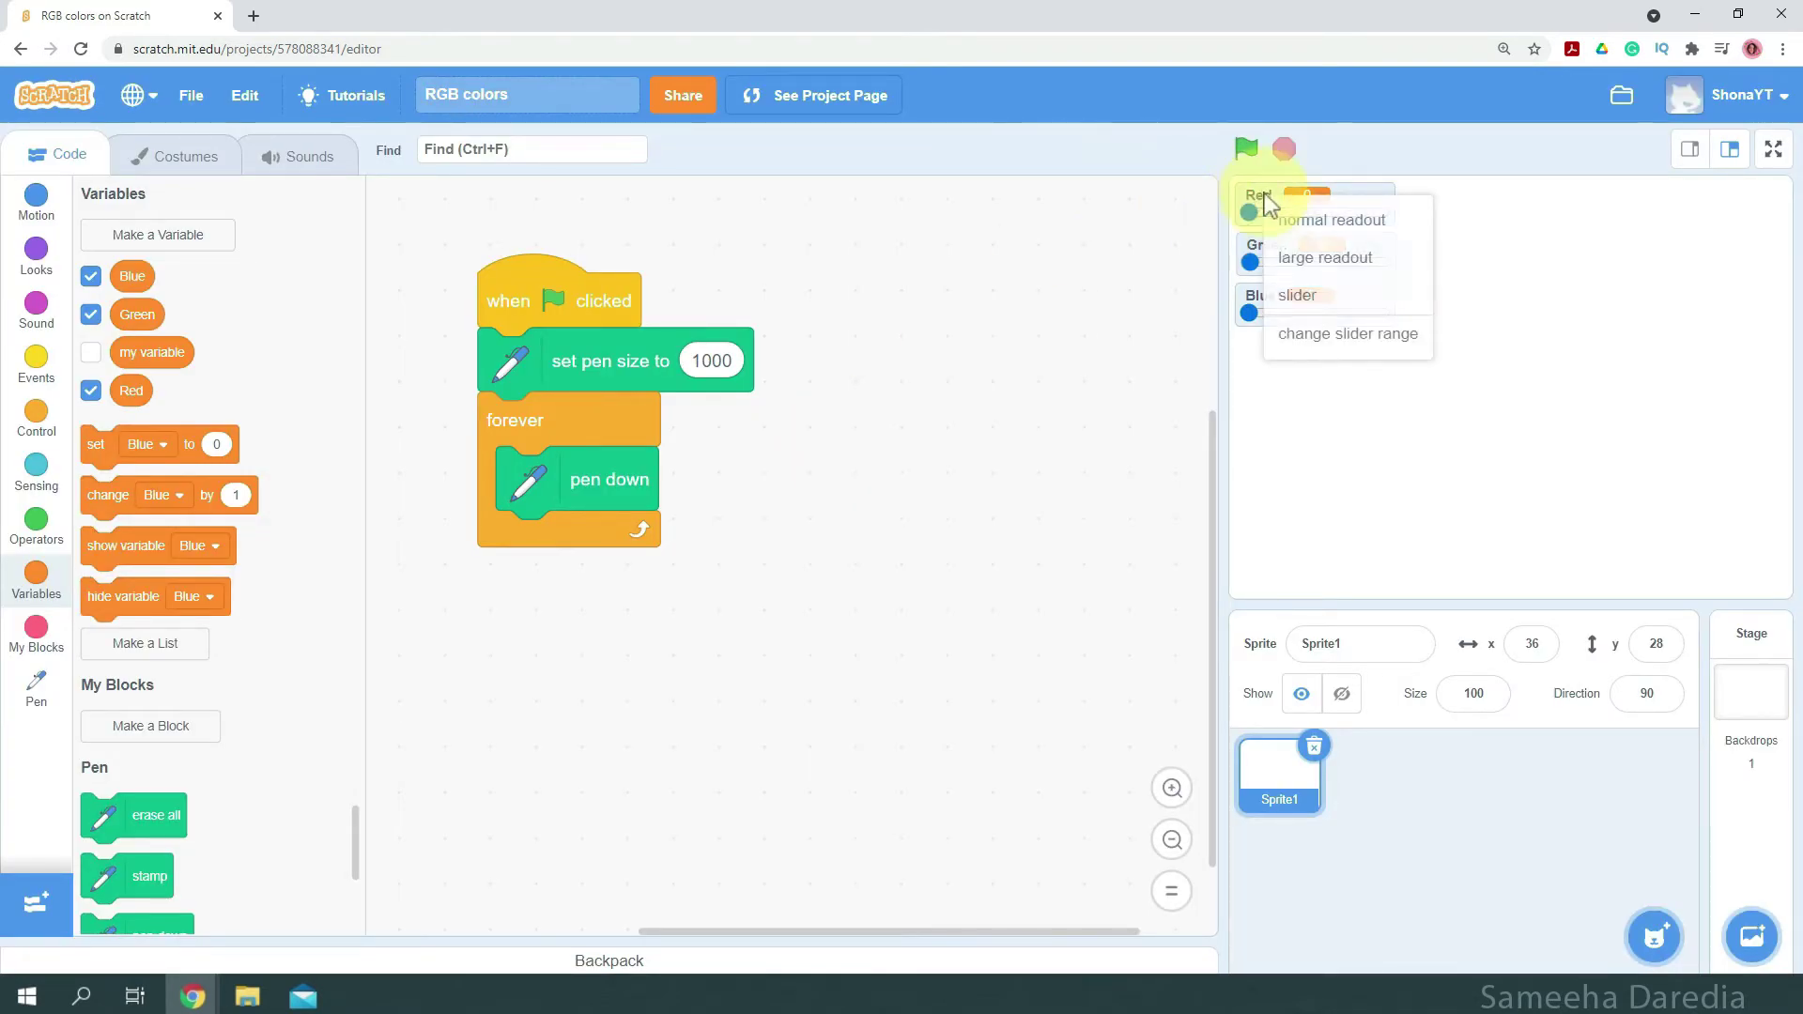
left_click(1331, 339)
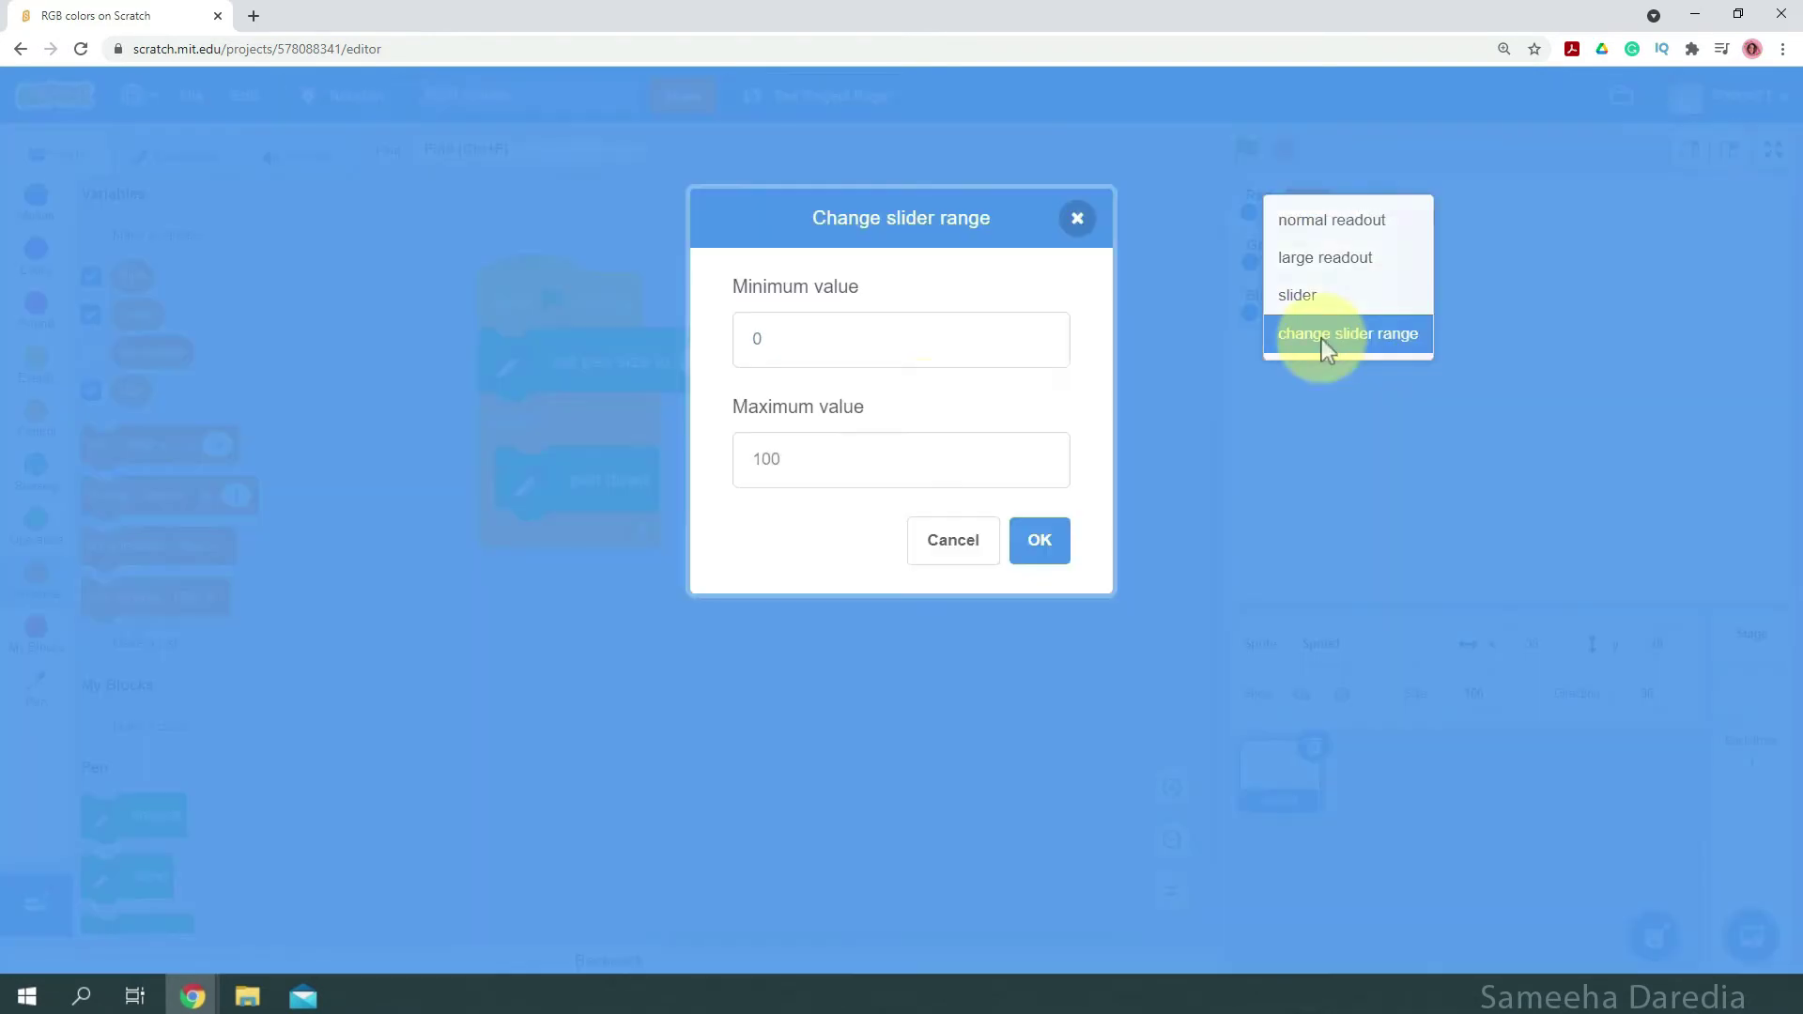
double_click(821, 469)
type("255")
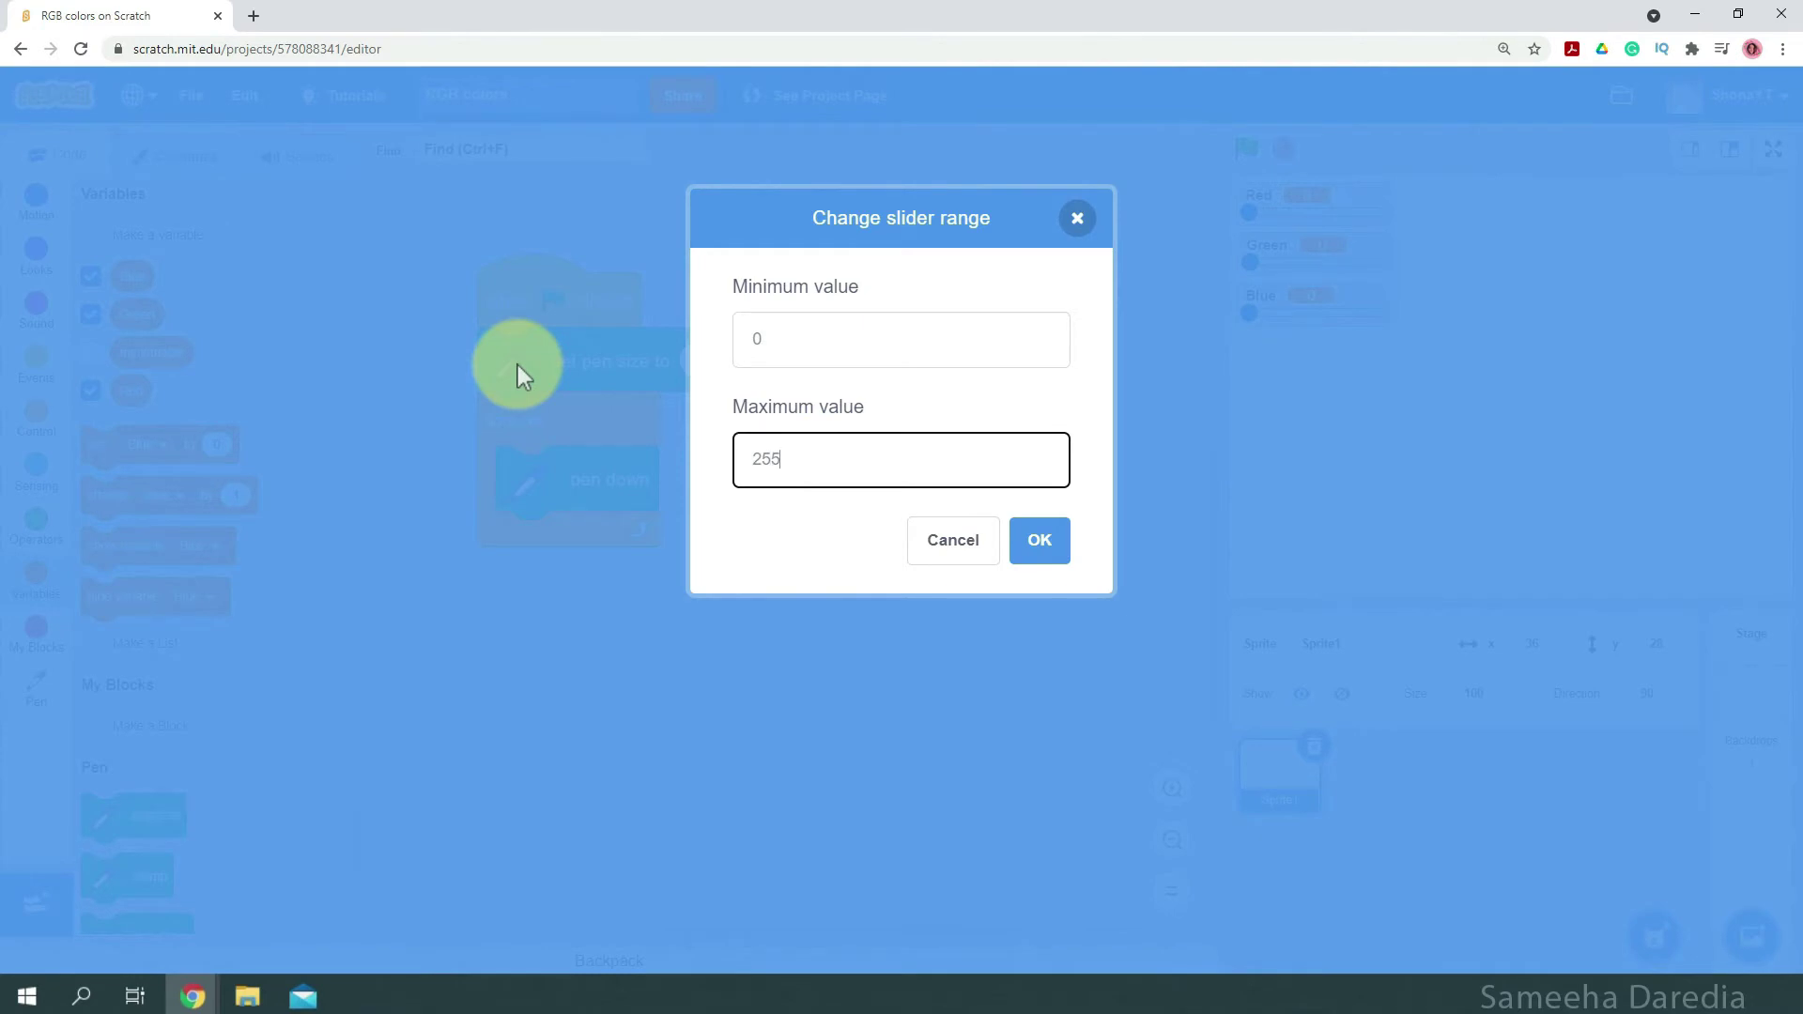
key("Return")
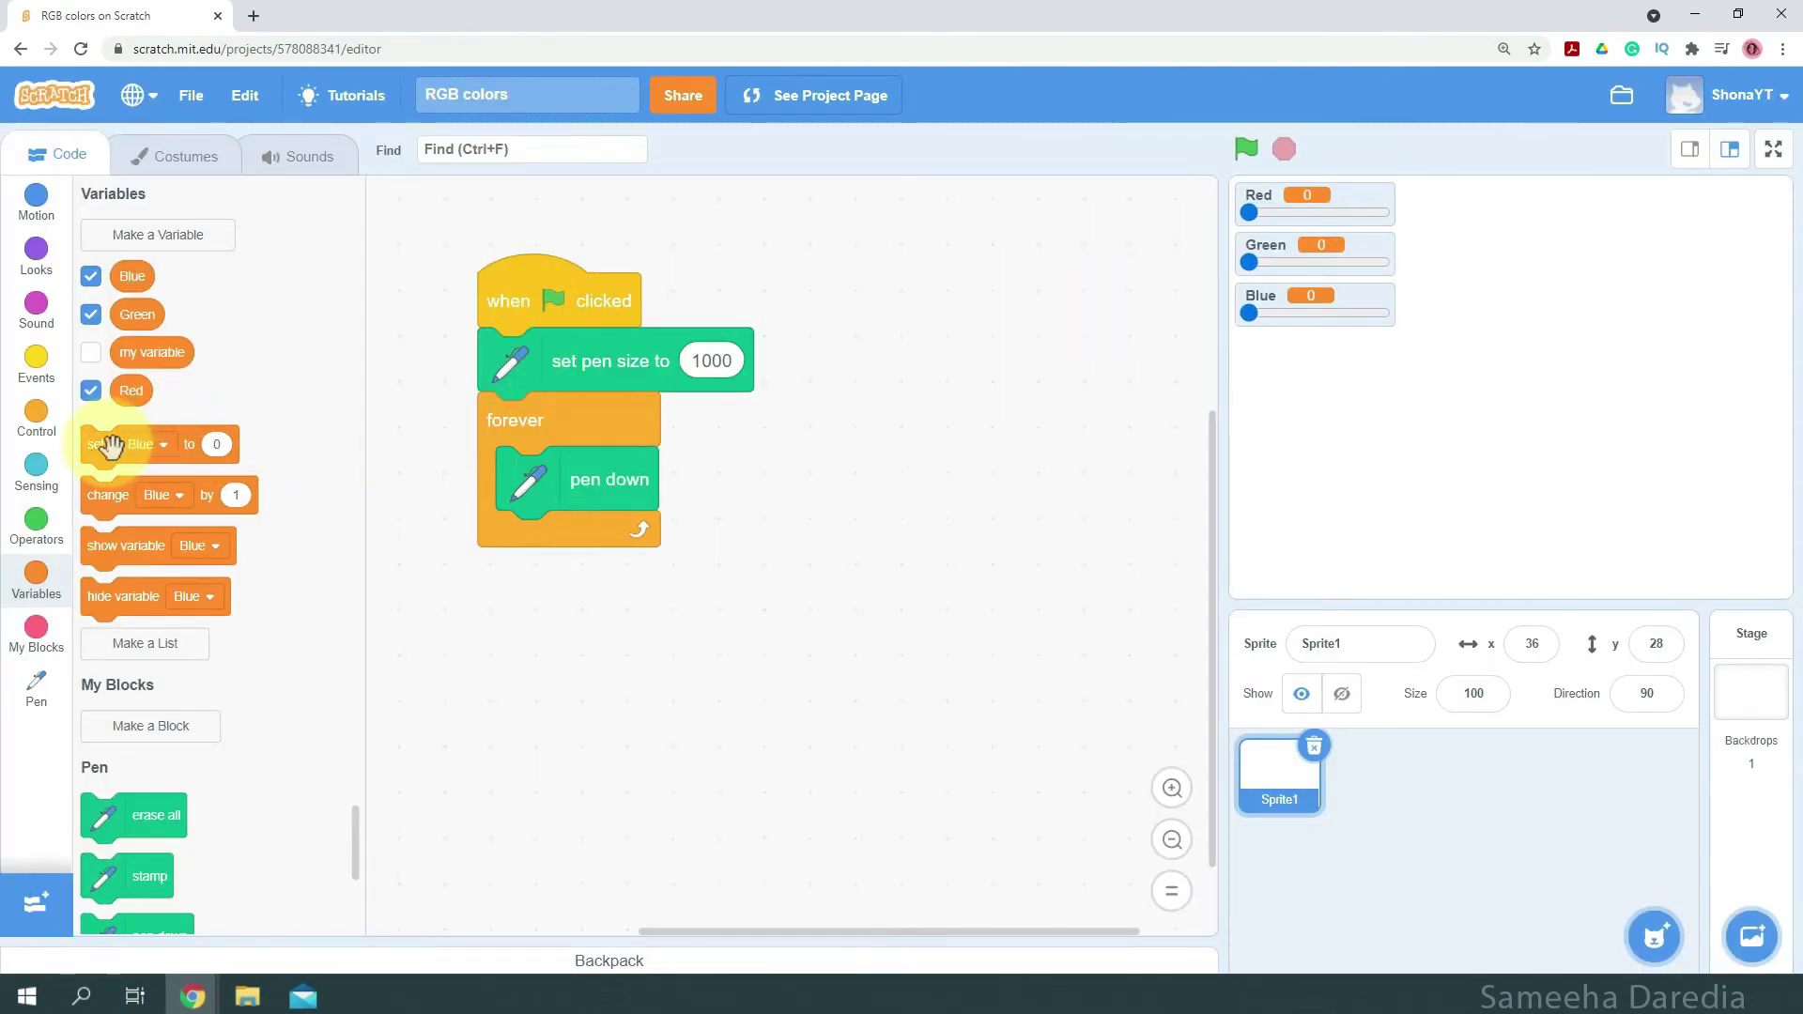
left_click_drag(113, 445, 810, 562)
Set Red, Green and Blue to 0 under pen size, and add set pen color inside the forever loop.
left_click_drag(113, 445, 789, 478)
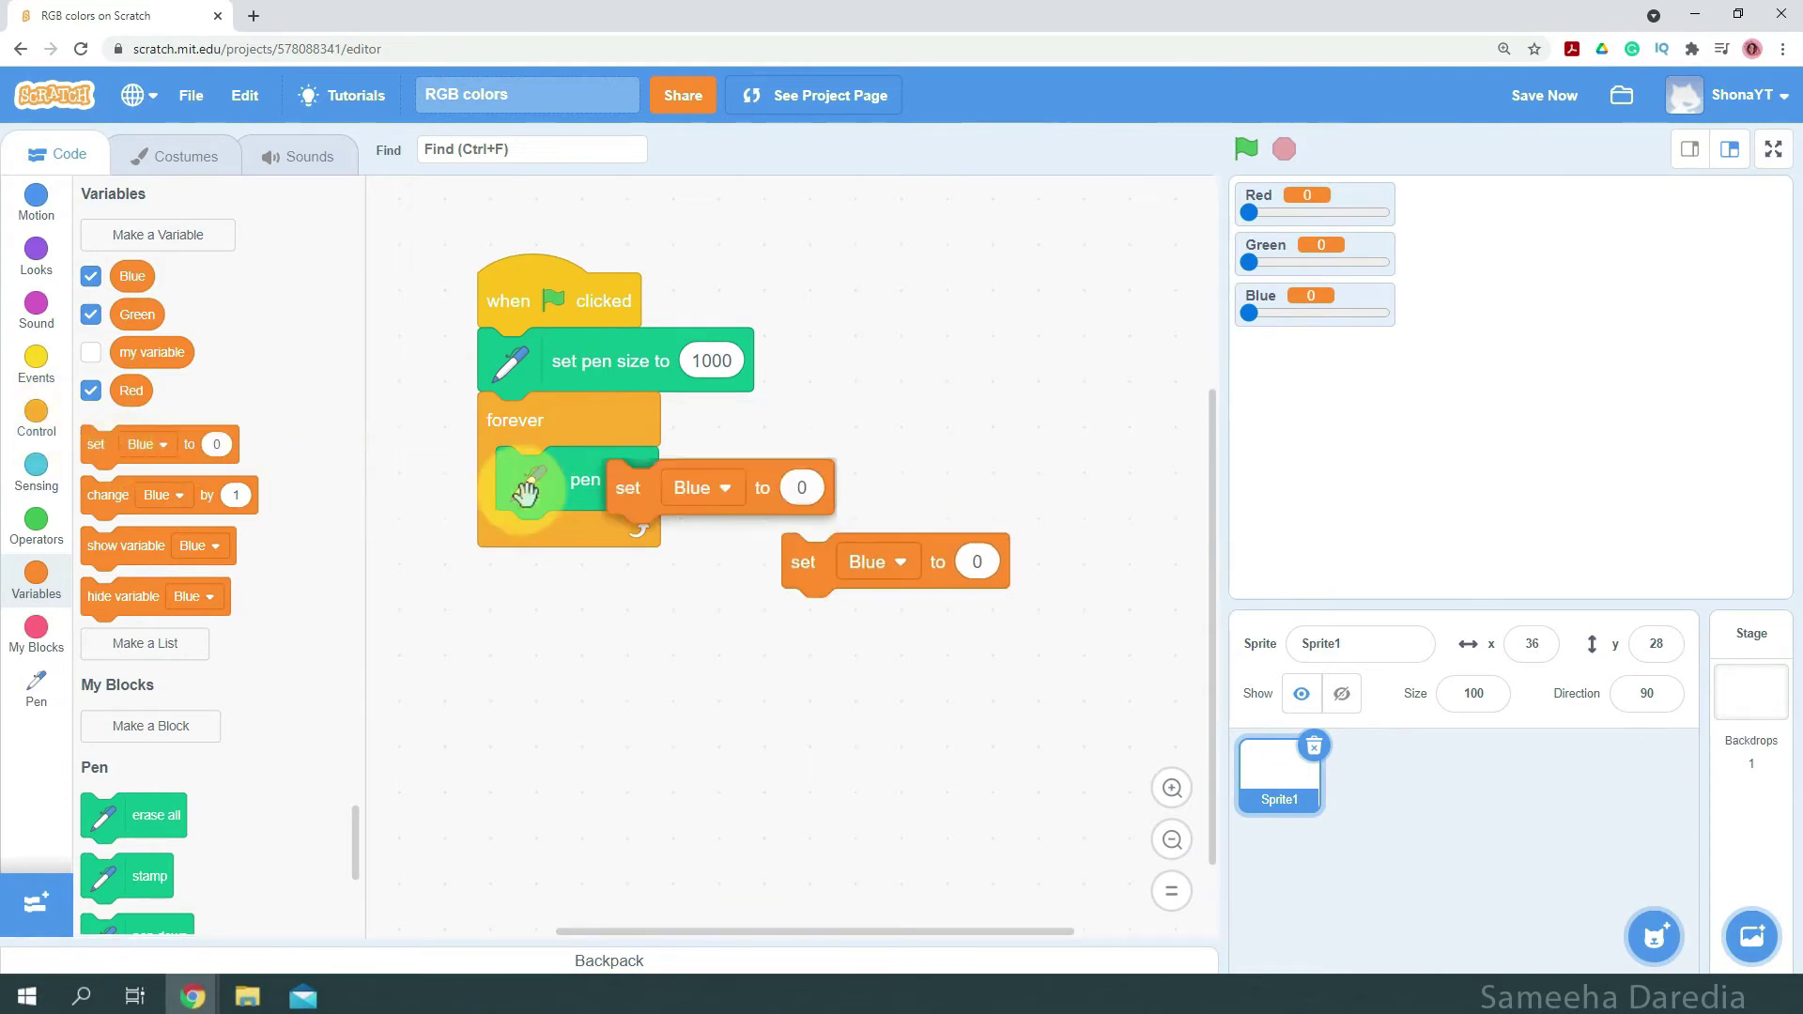
left_click_drag(98, 446, 794, 416)
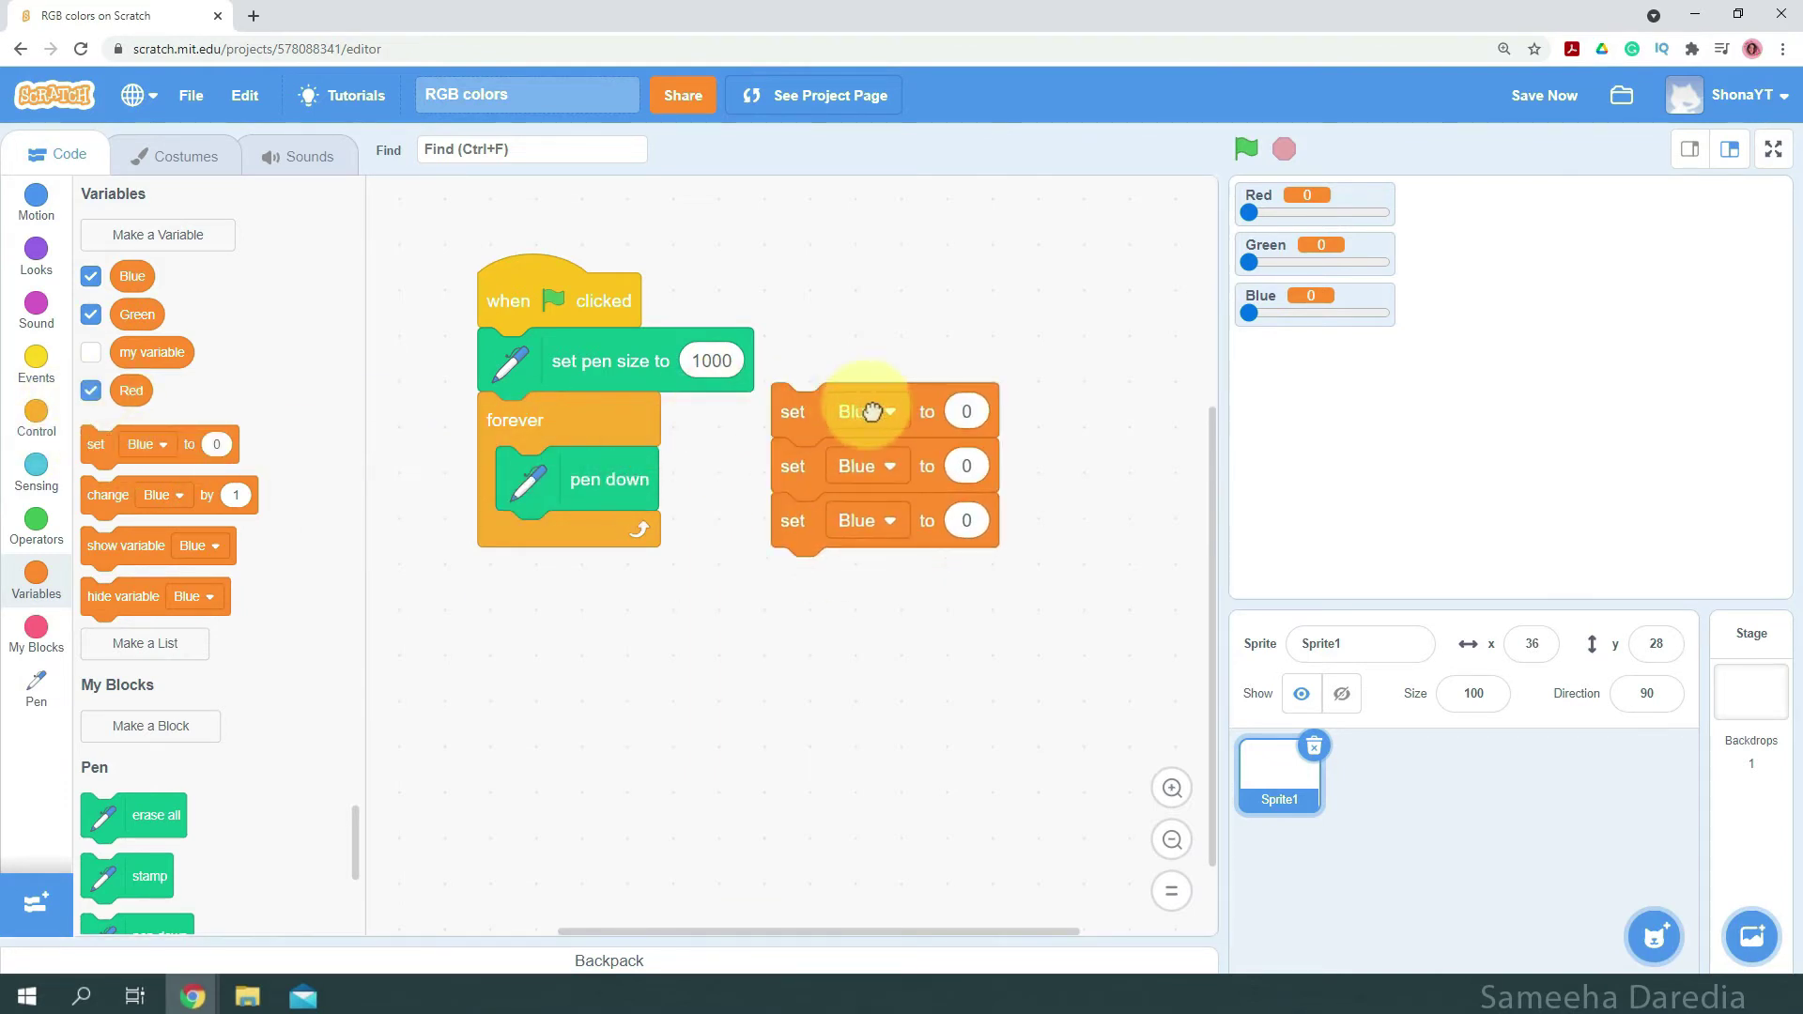
left_click(869, 408)
left_click(790, 581)
left_click(887, 461)
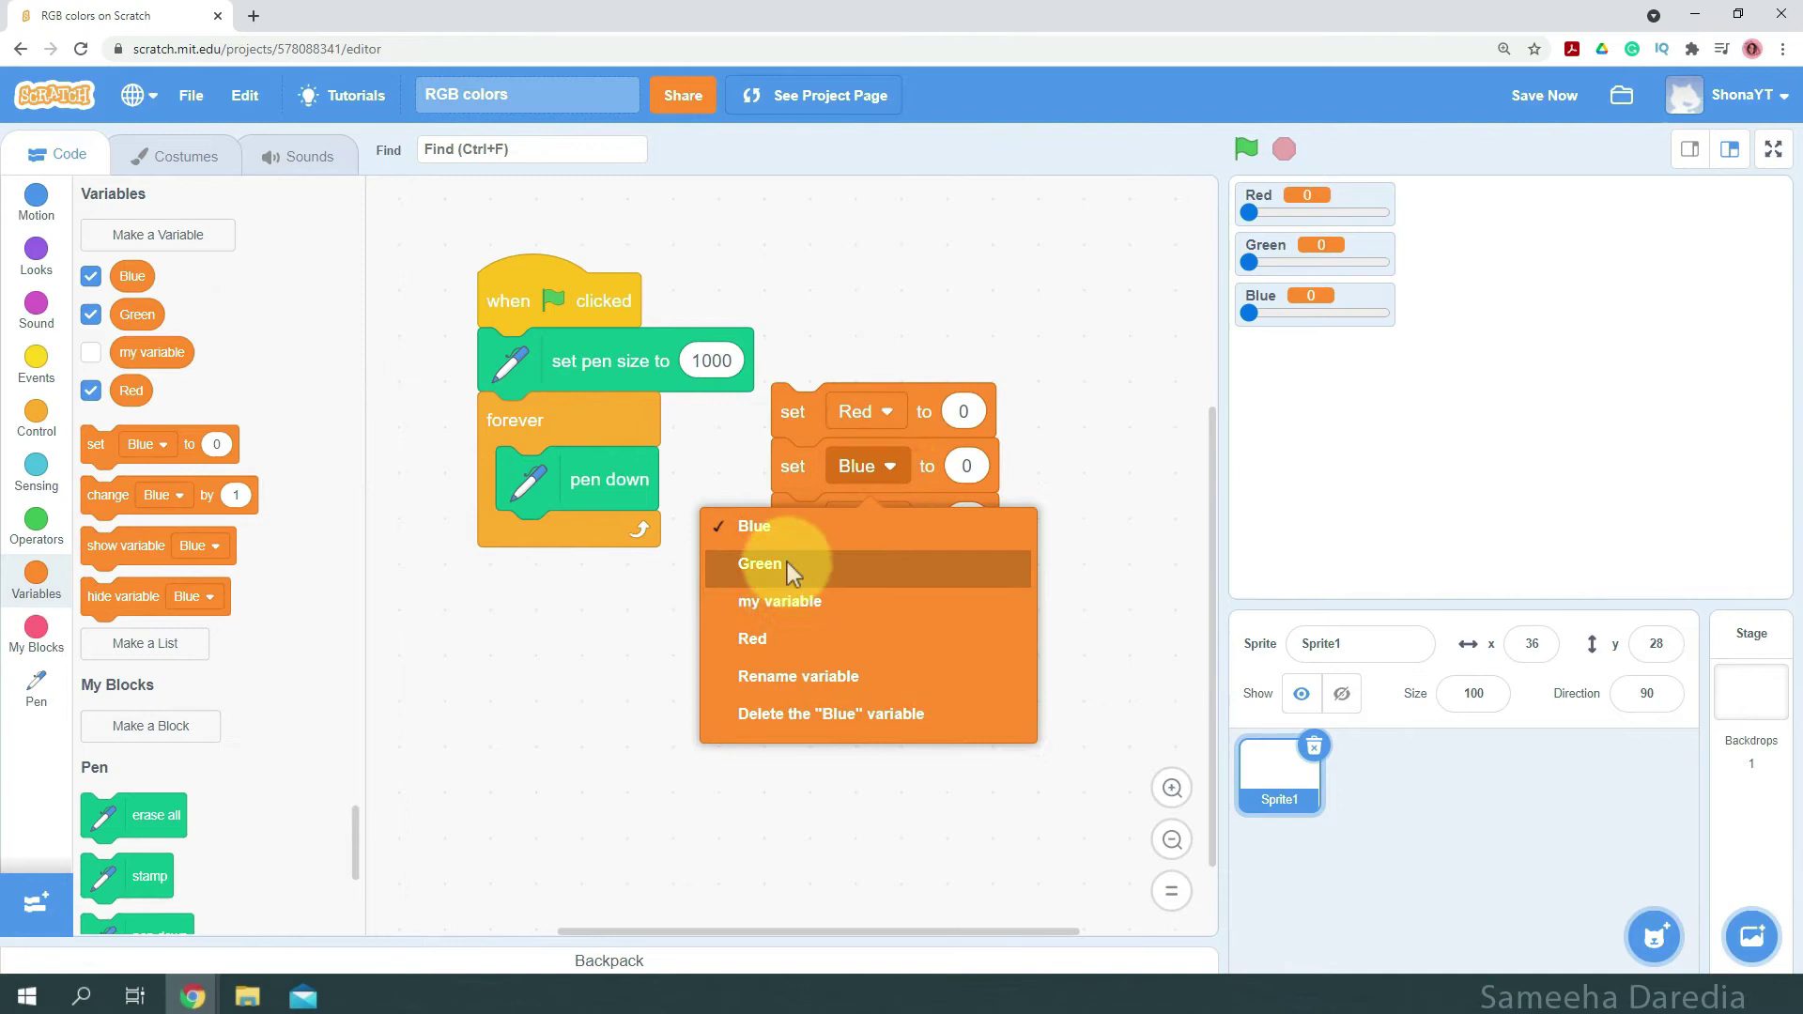
left_click(768, 568)
left_click_drag(811, 409, 508, 415)
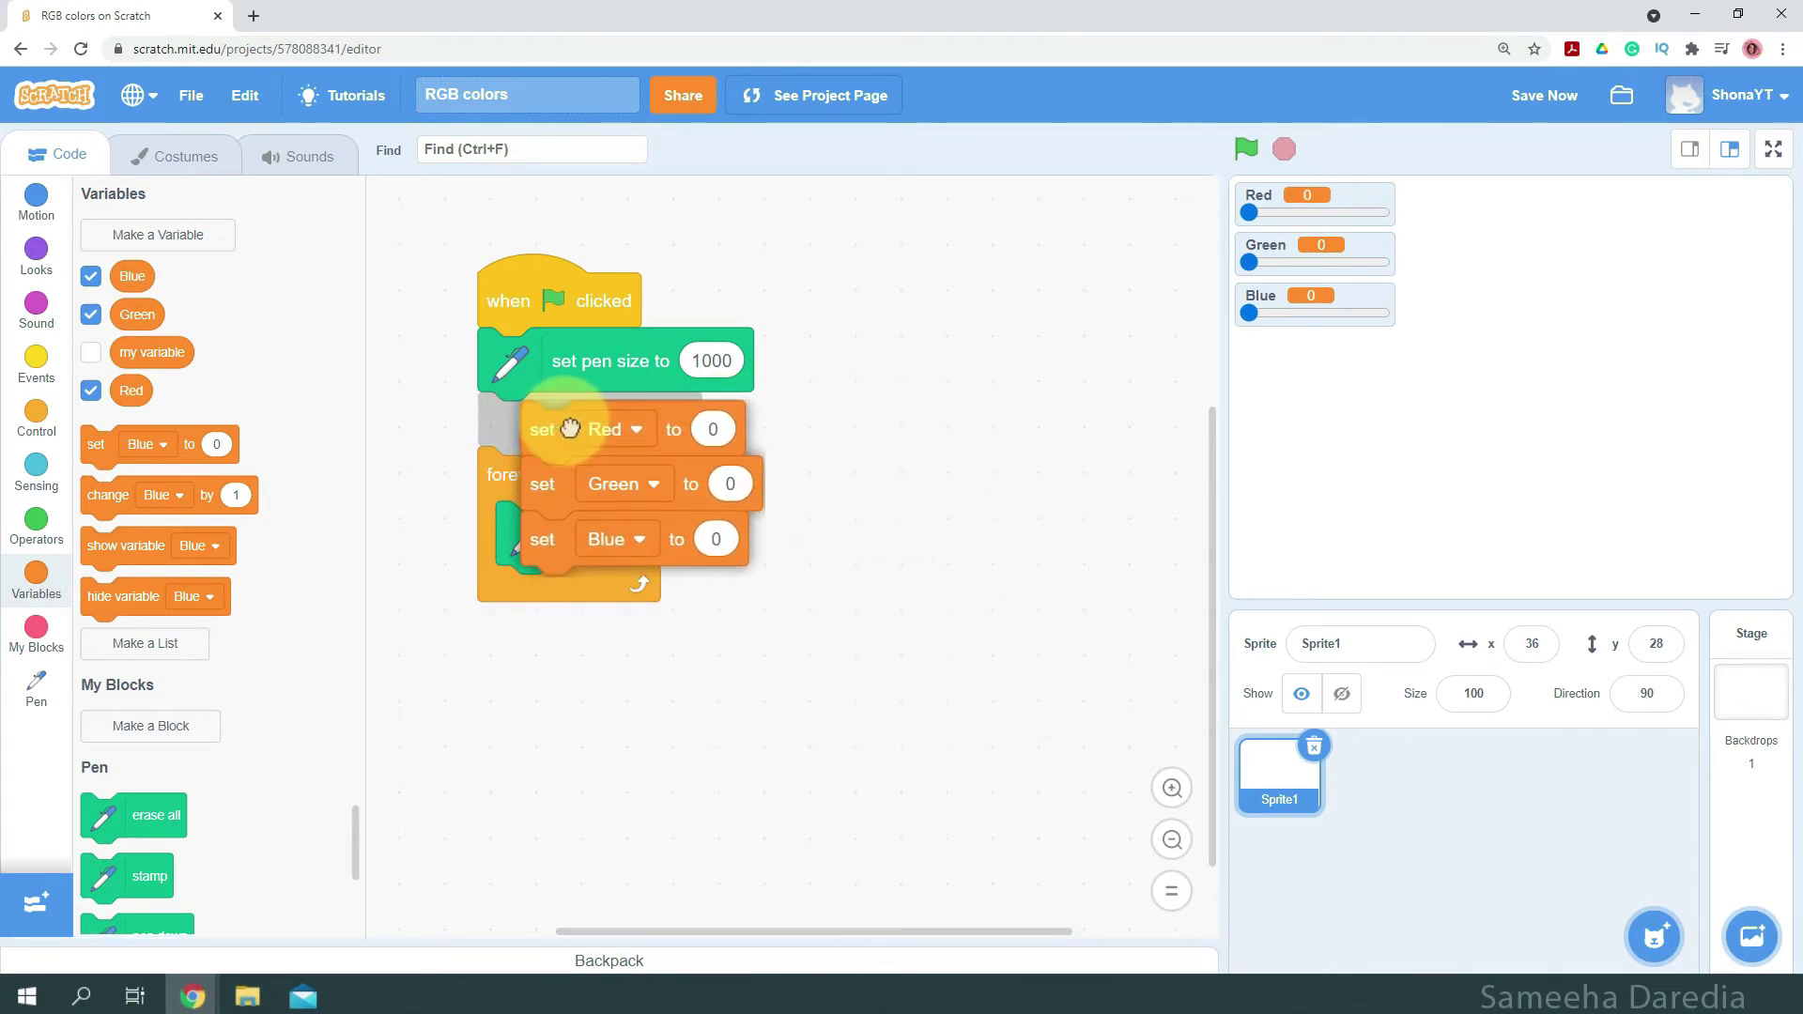
scroll(150, 602, "down", 3)
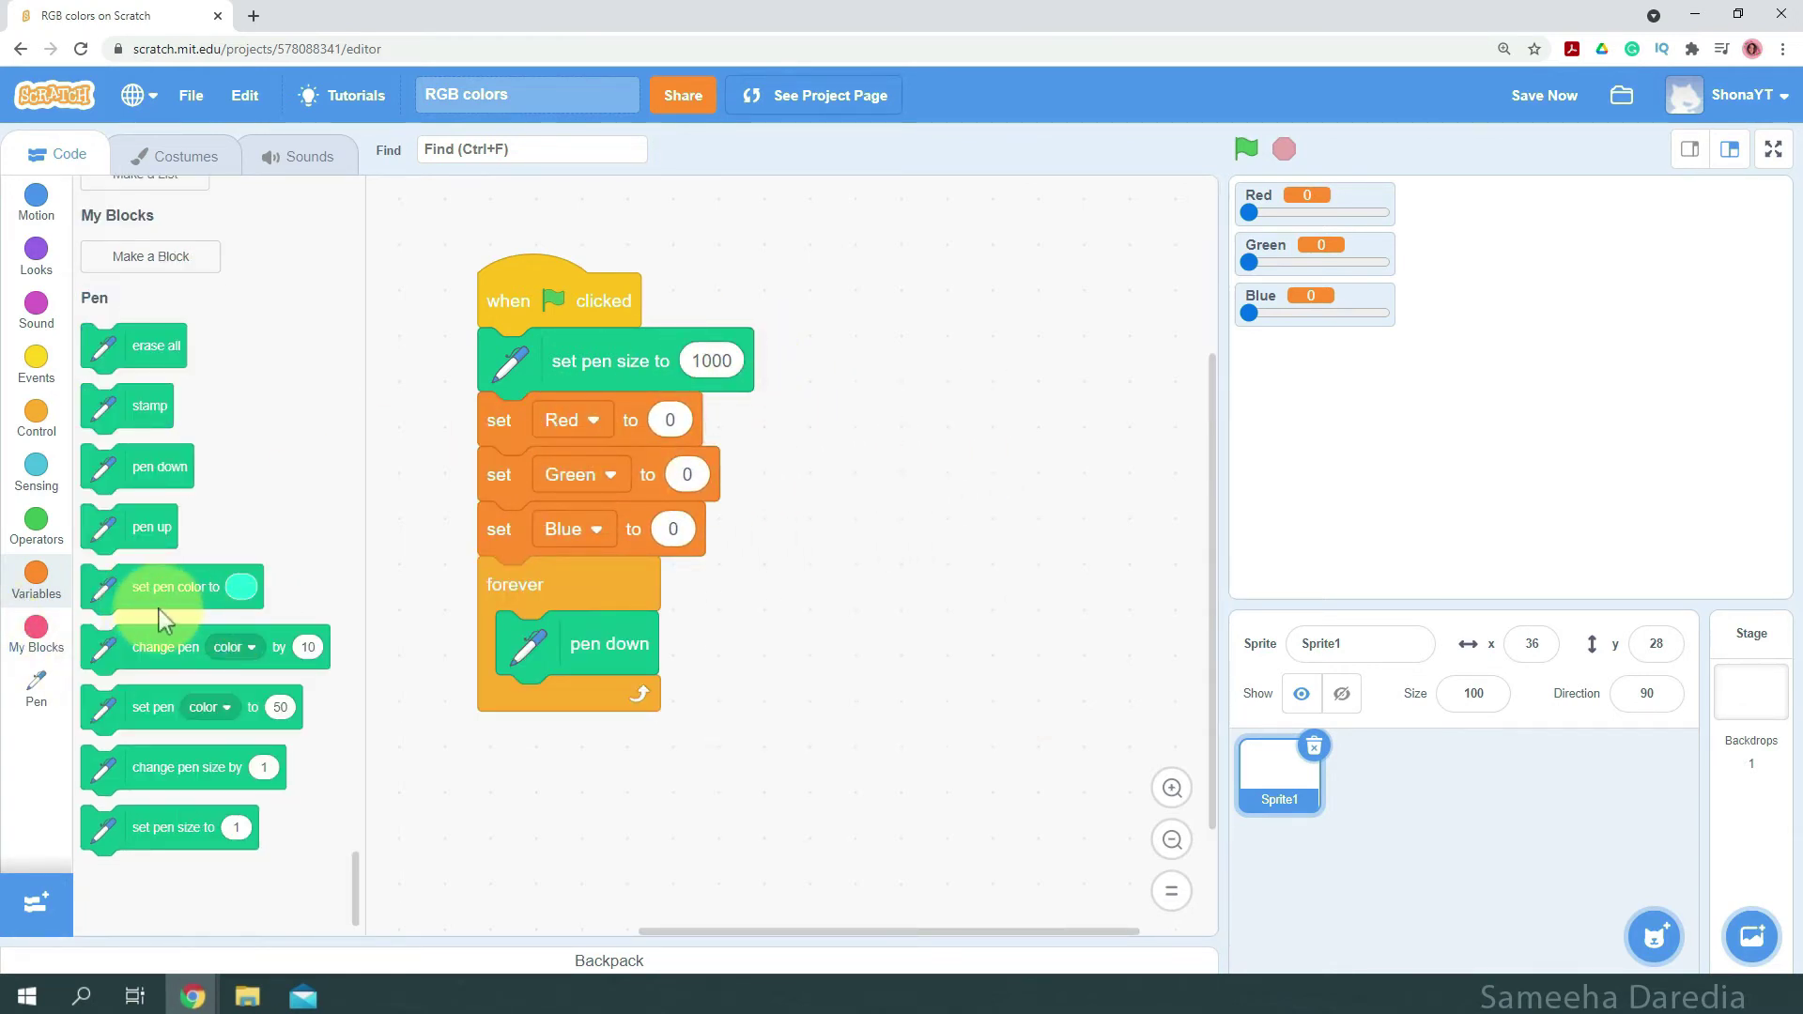
left_click_drag(169, 586, 564, 642)
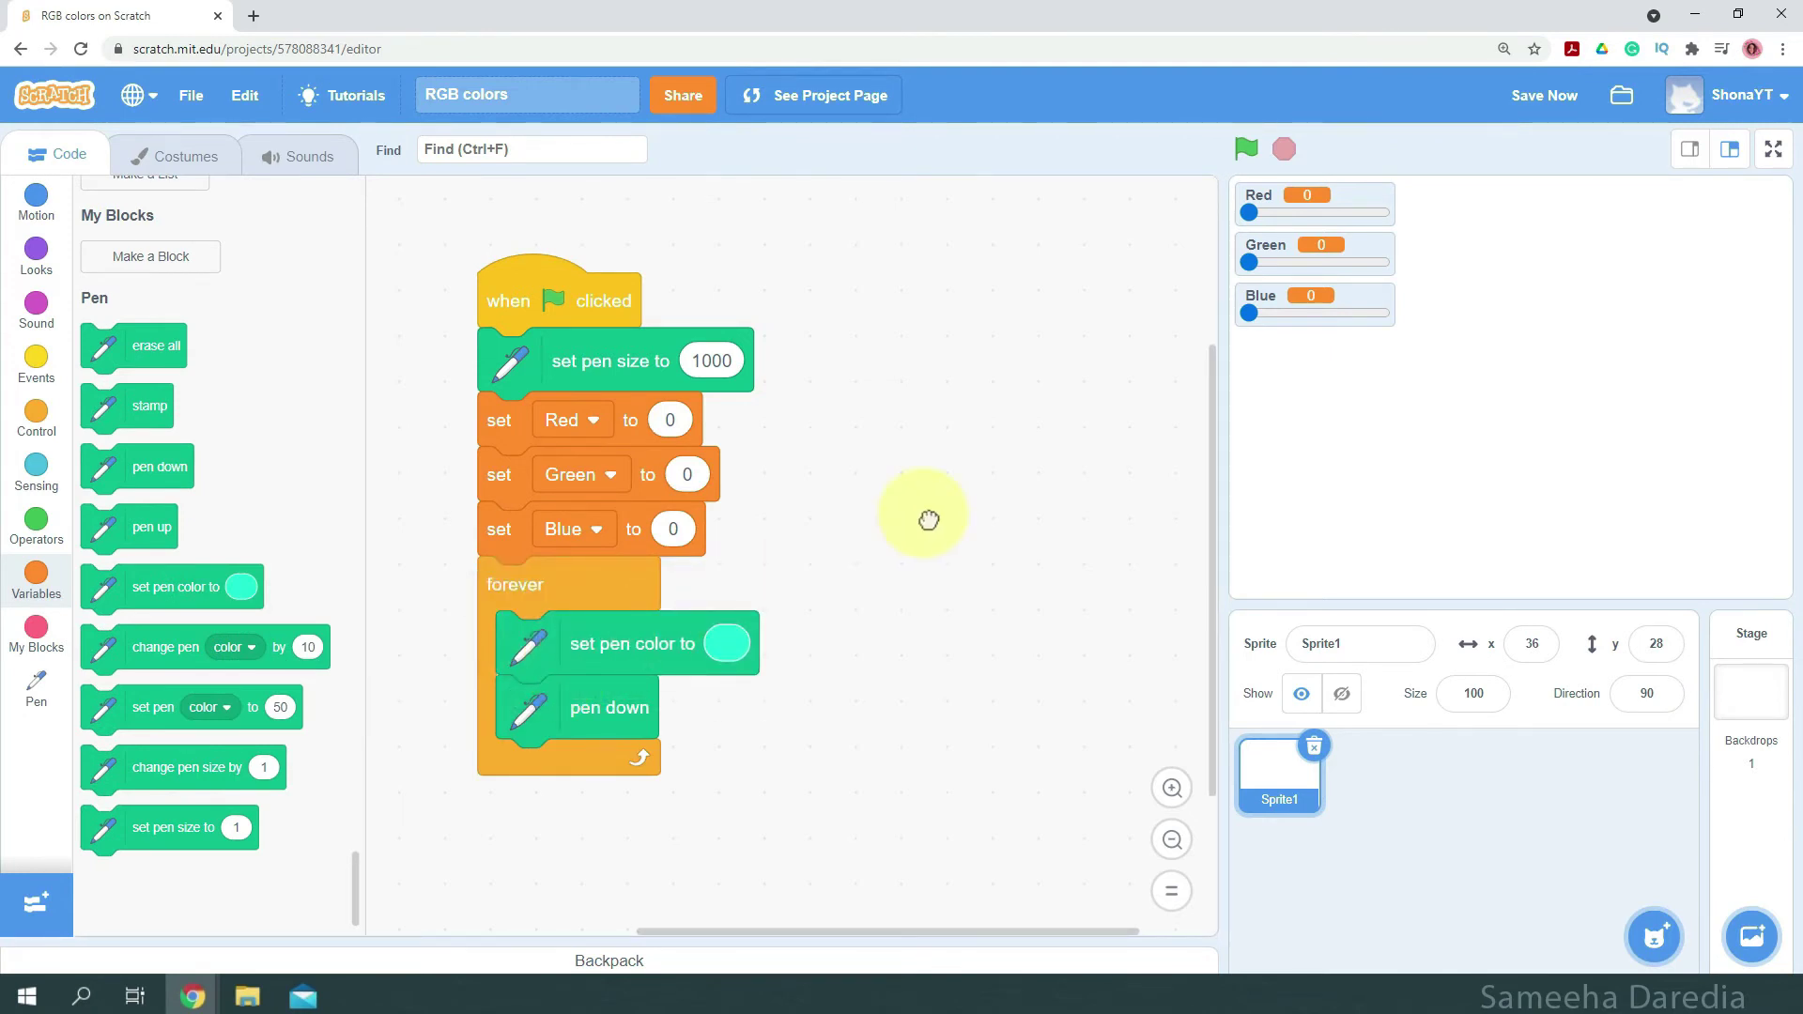
Build a loose Red * 65536 expression in the workspace.
left_click_drag(929, 520, 885, 504)
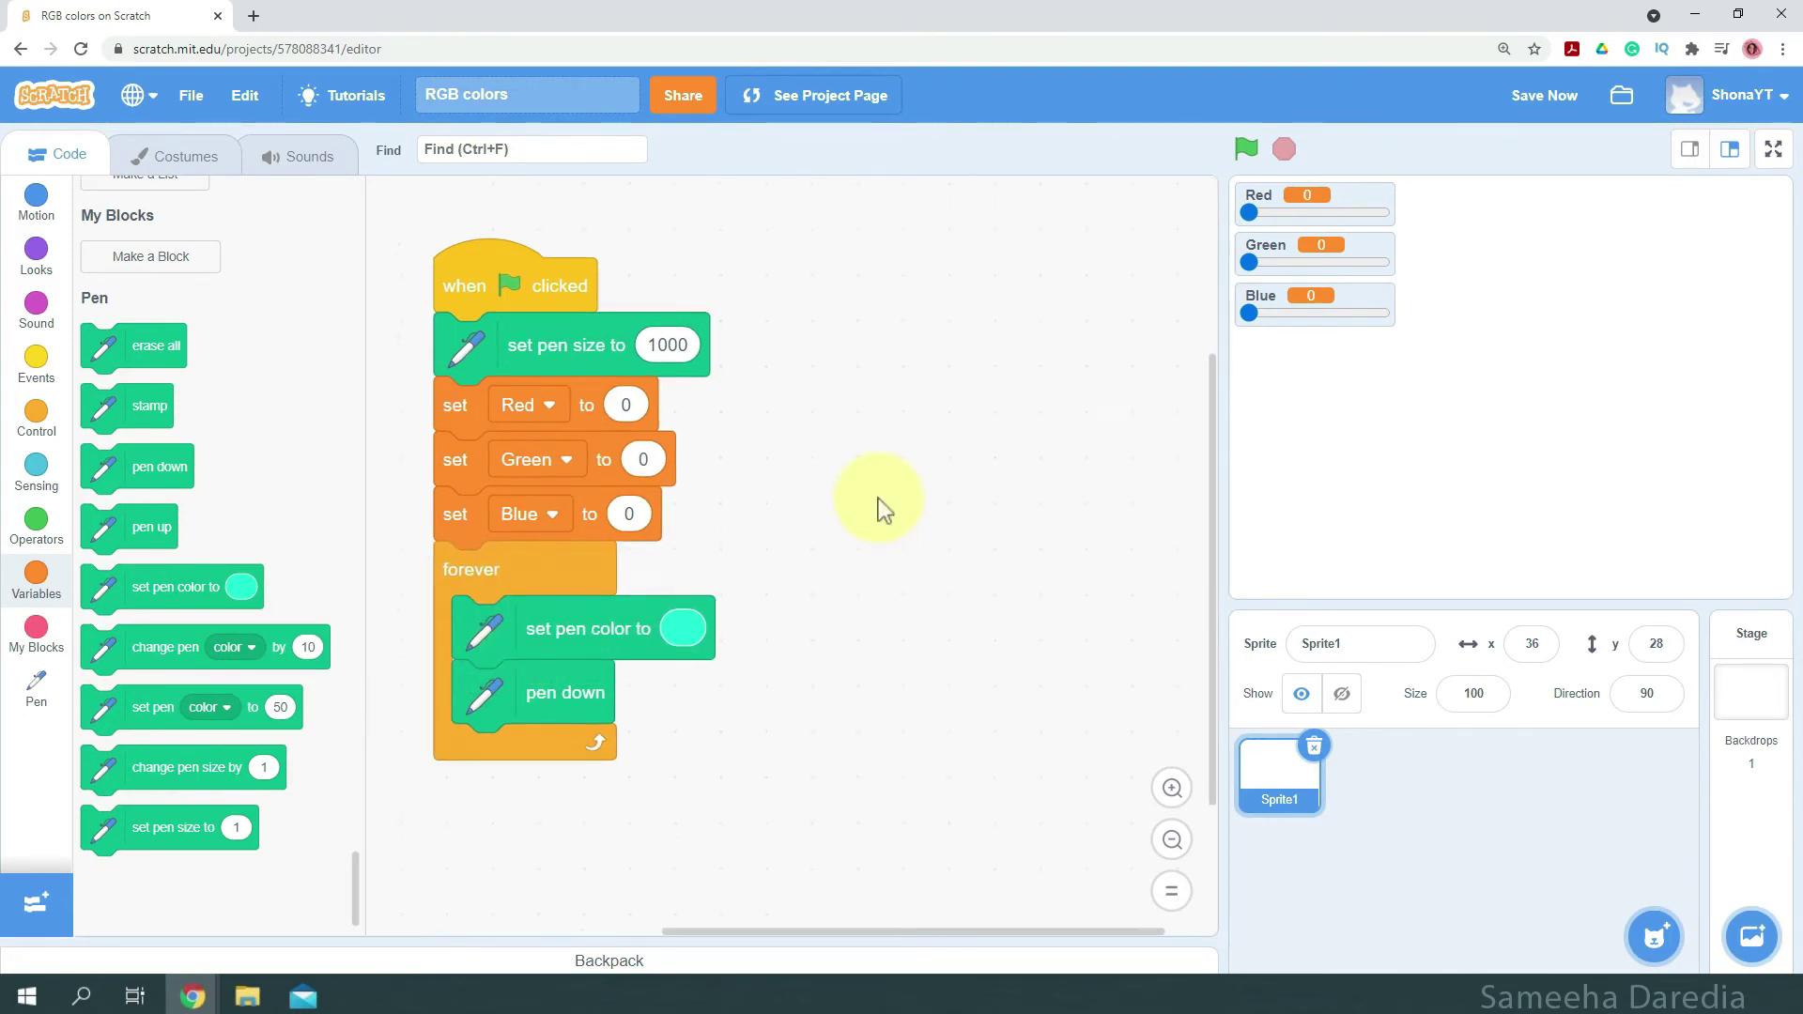
left_click(37, 525)
mouse_move(125, 358)
left_mouse_down()
mouse_move(551, 474)
mouse_move(874, 473)
left_mouse_up()
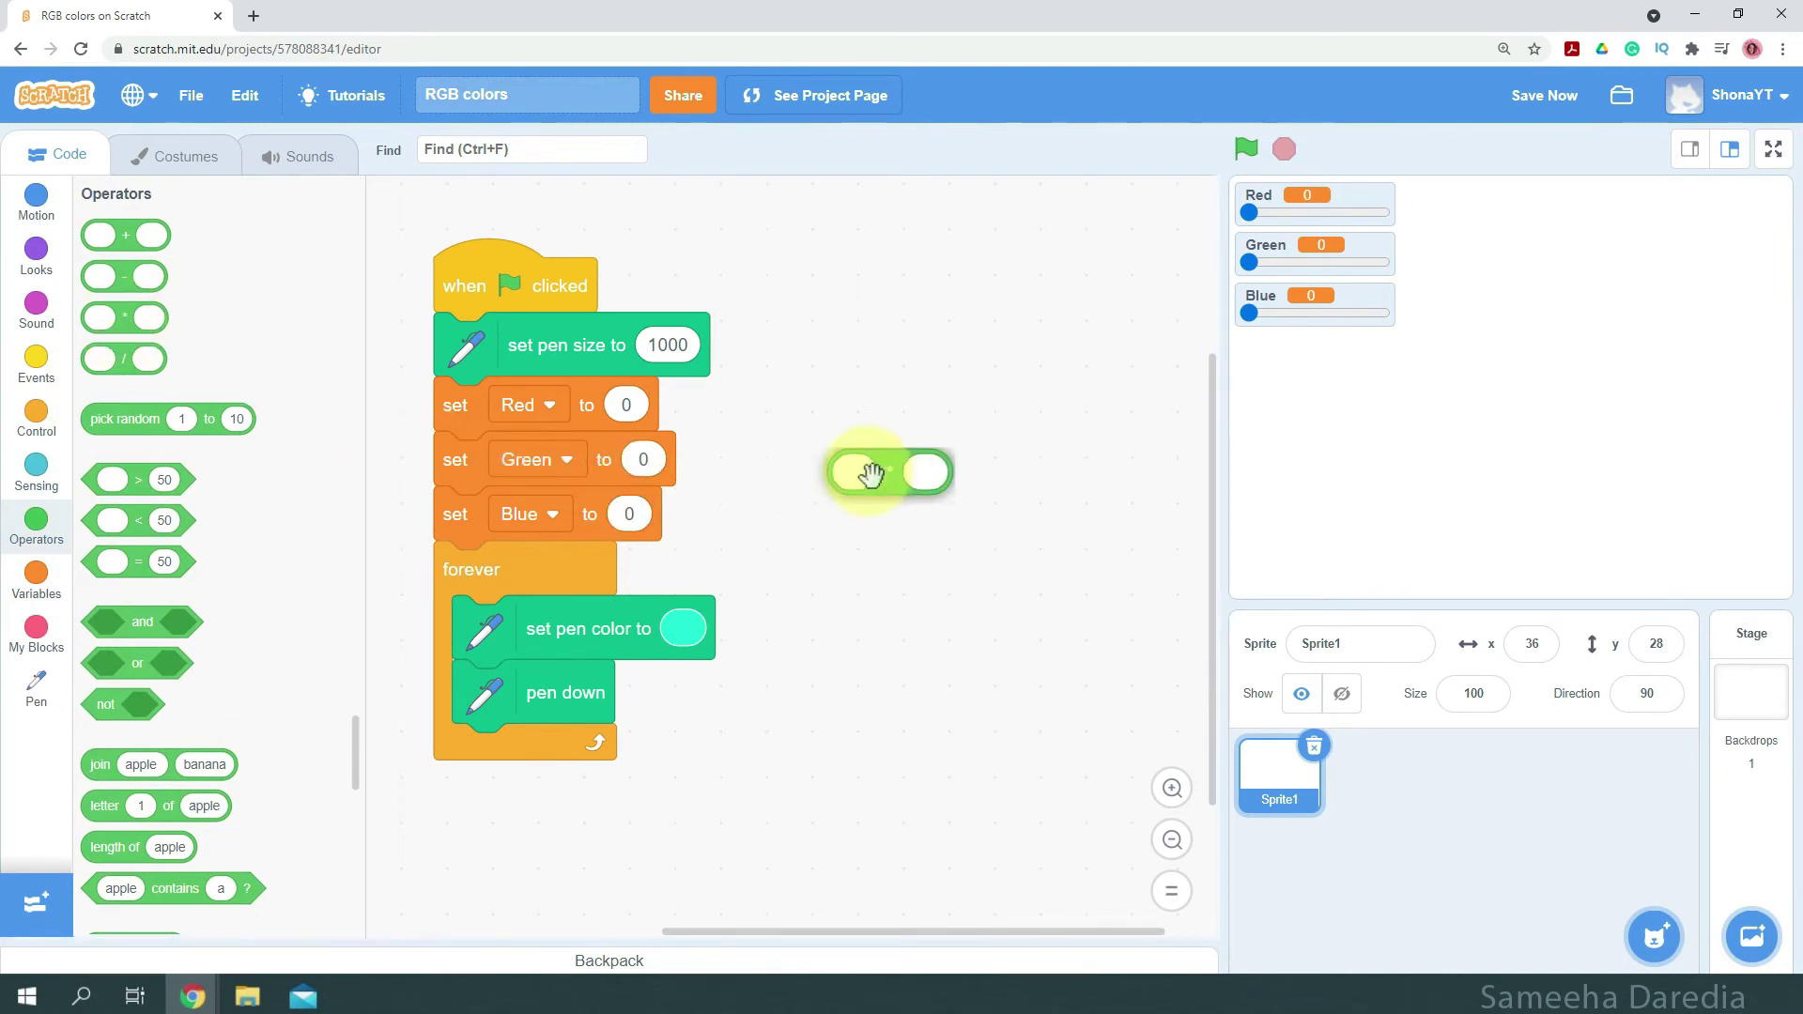
left_click(36, 580)
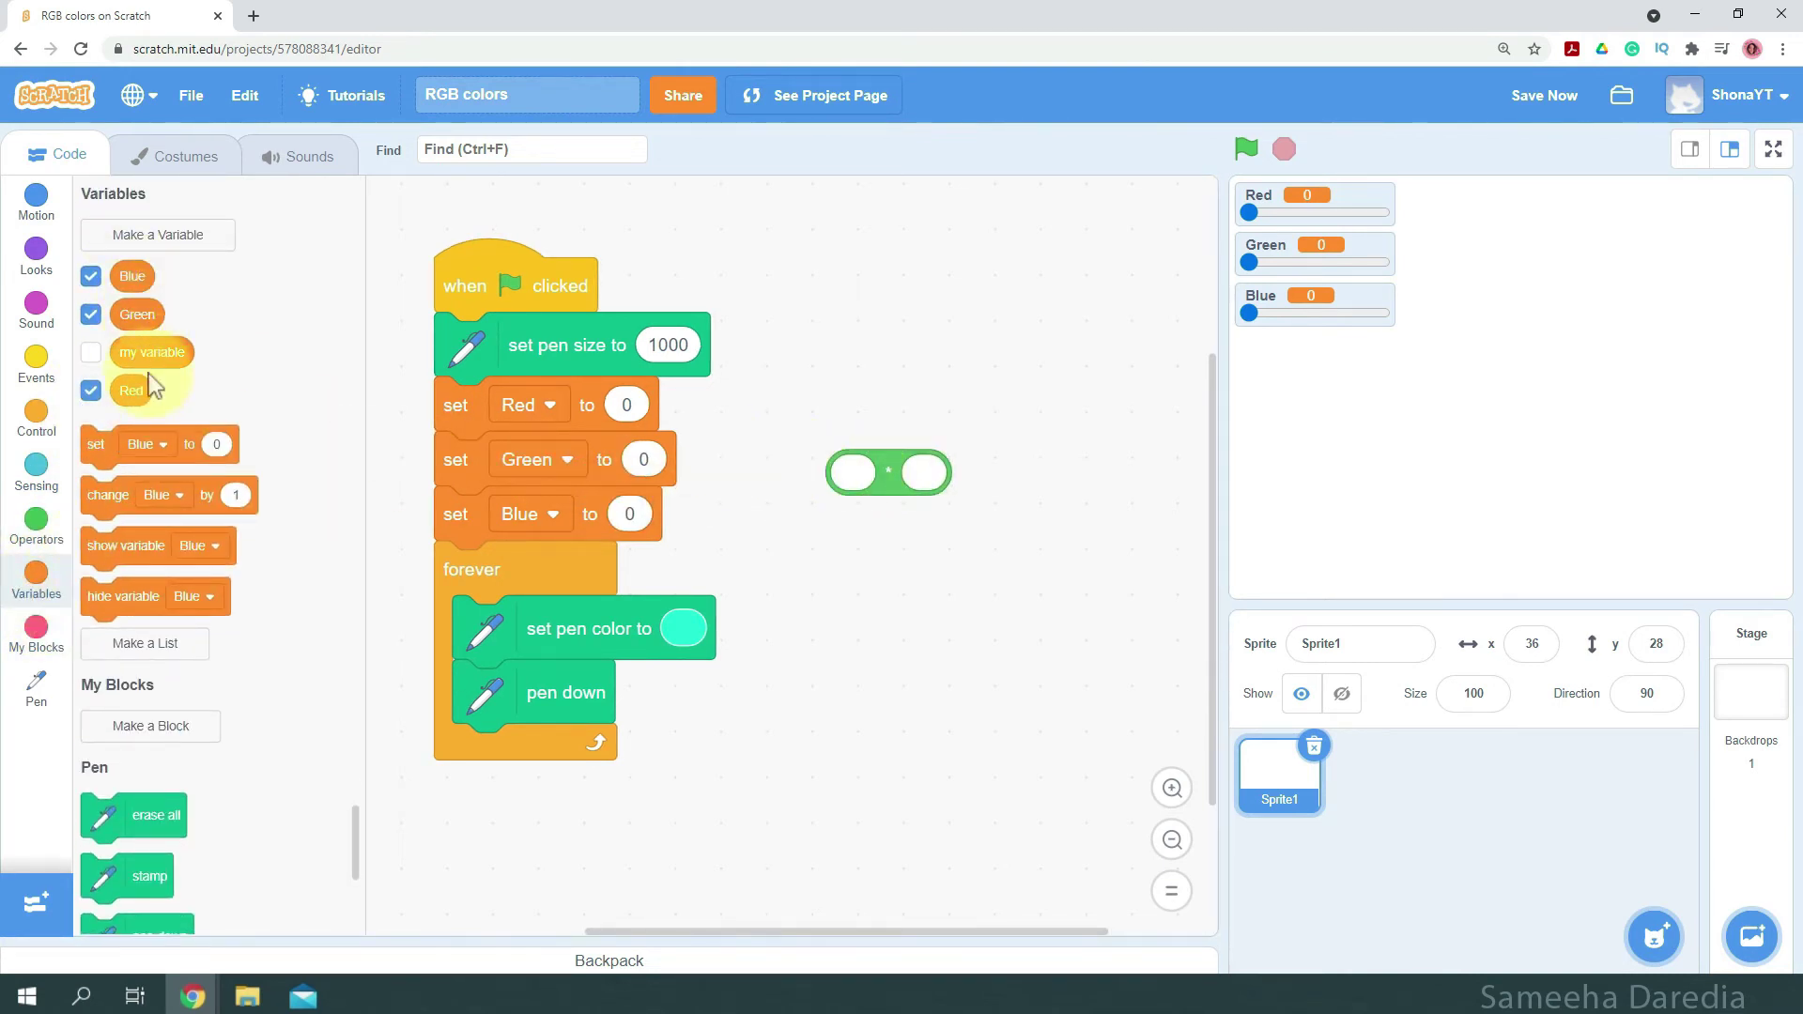
left_click_drag(131, 391, 853, 473)
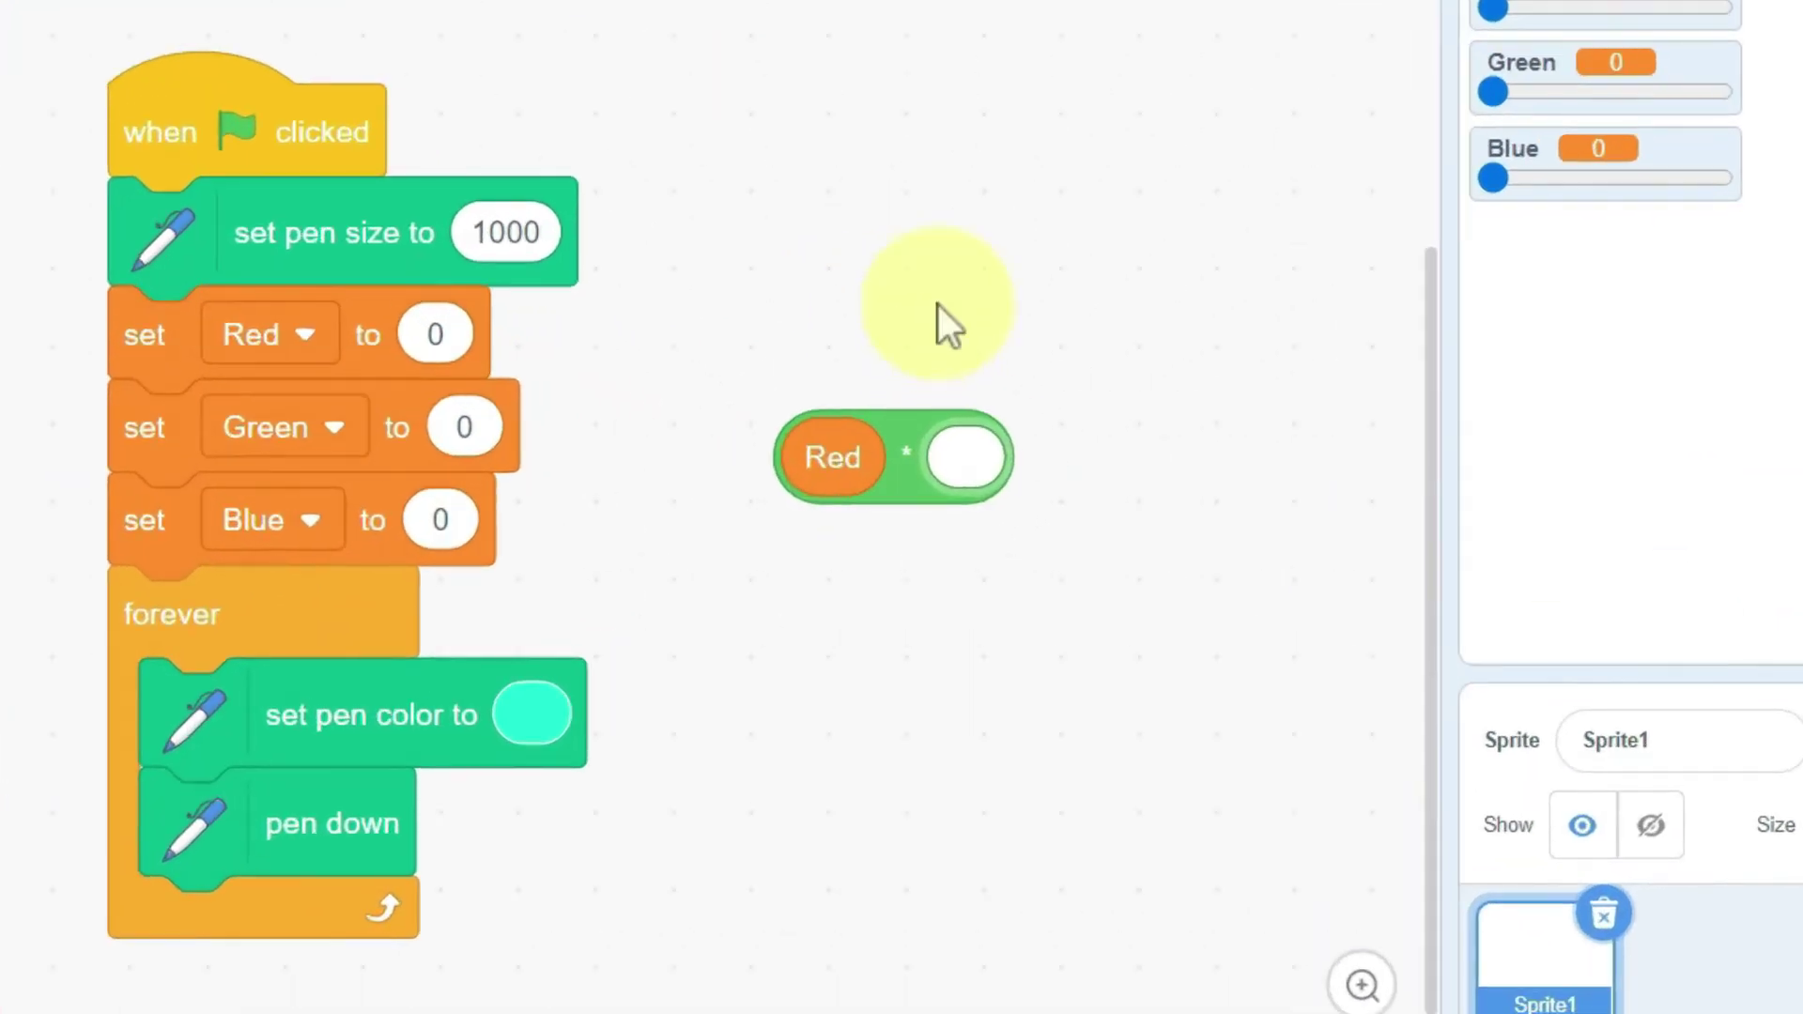
type("65")
type("536")
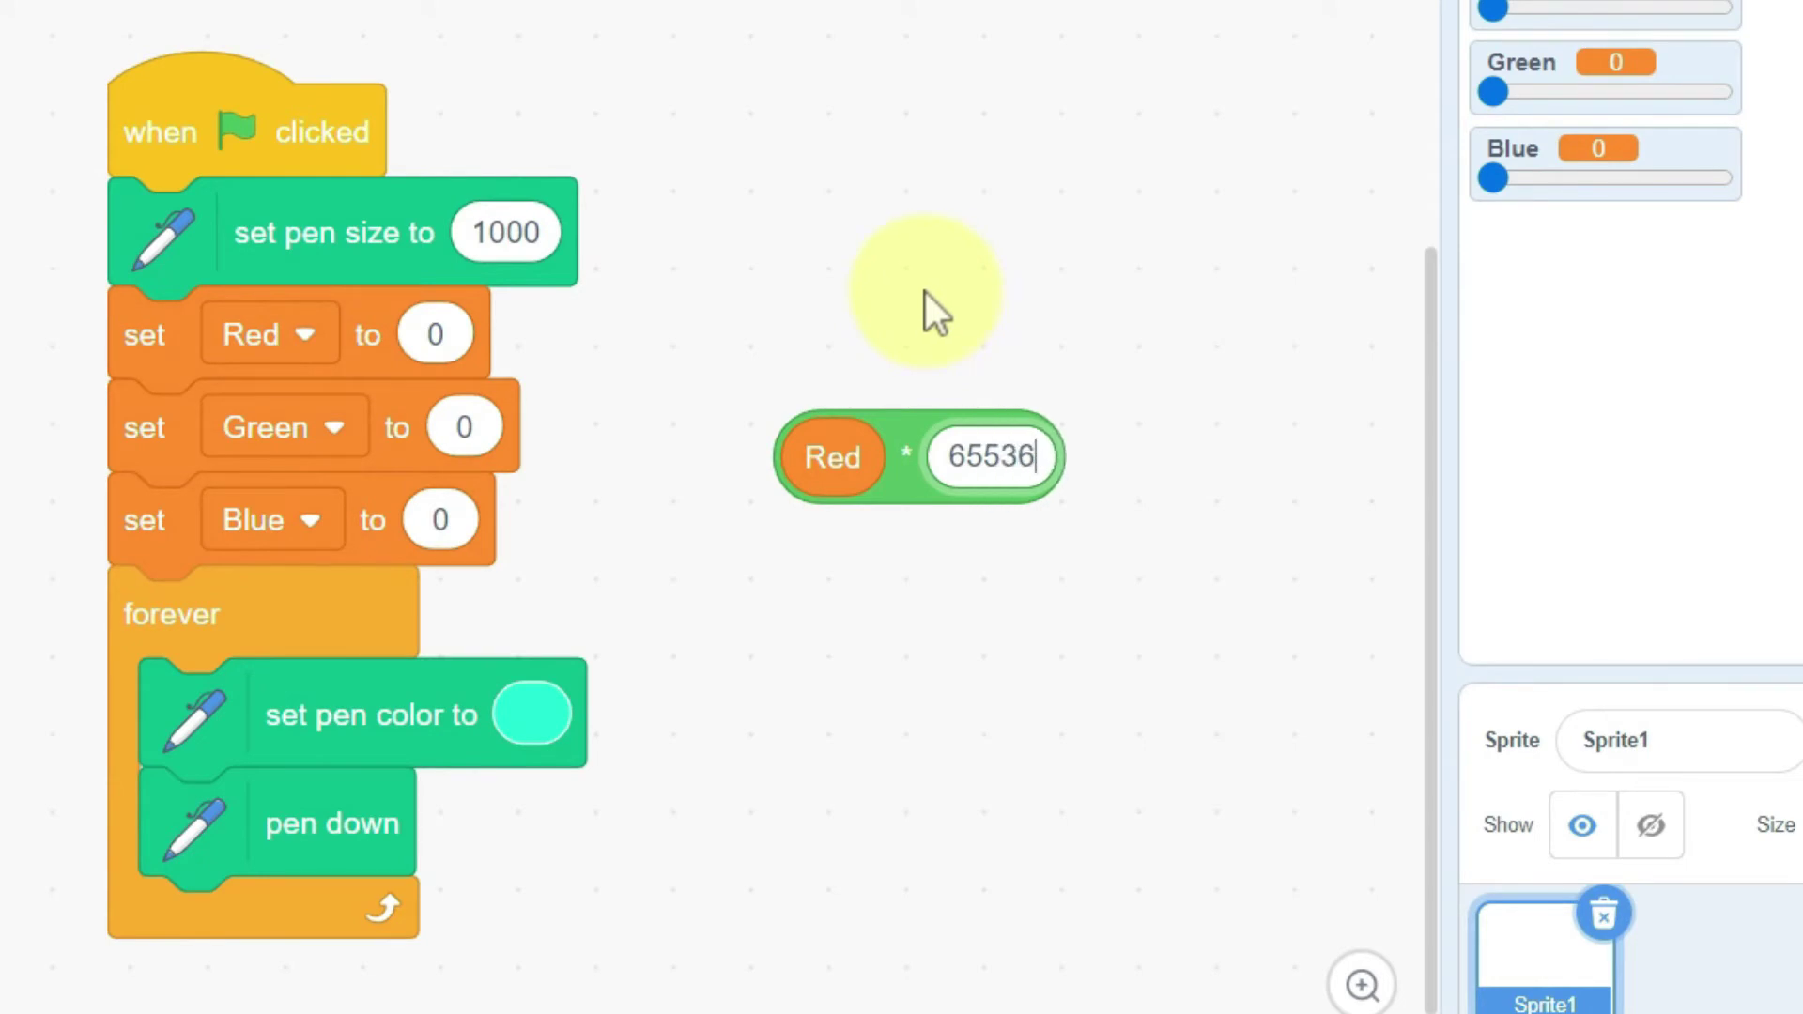
left_click(925, 292)
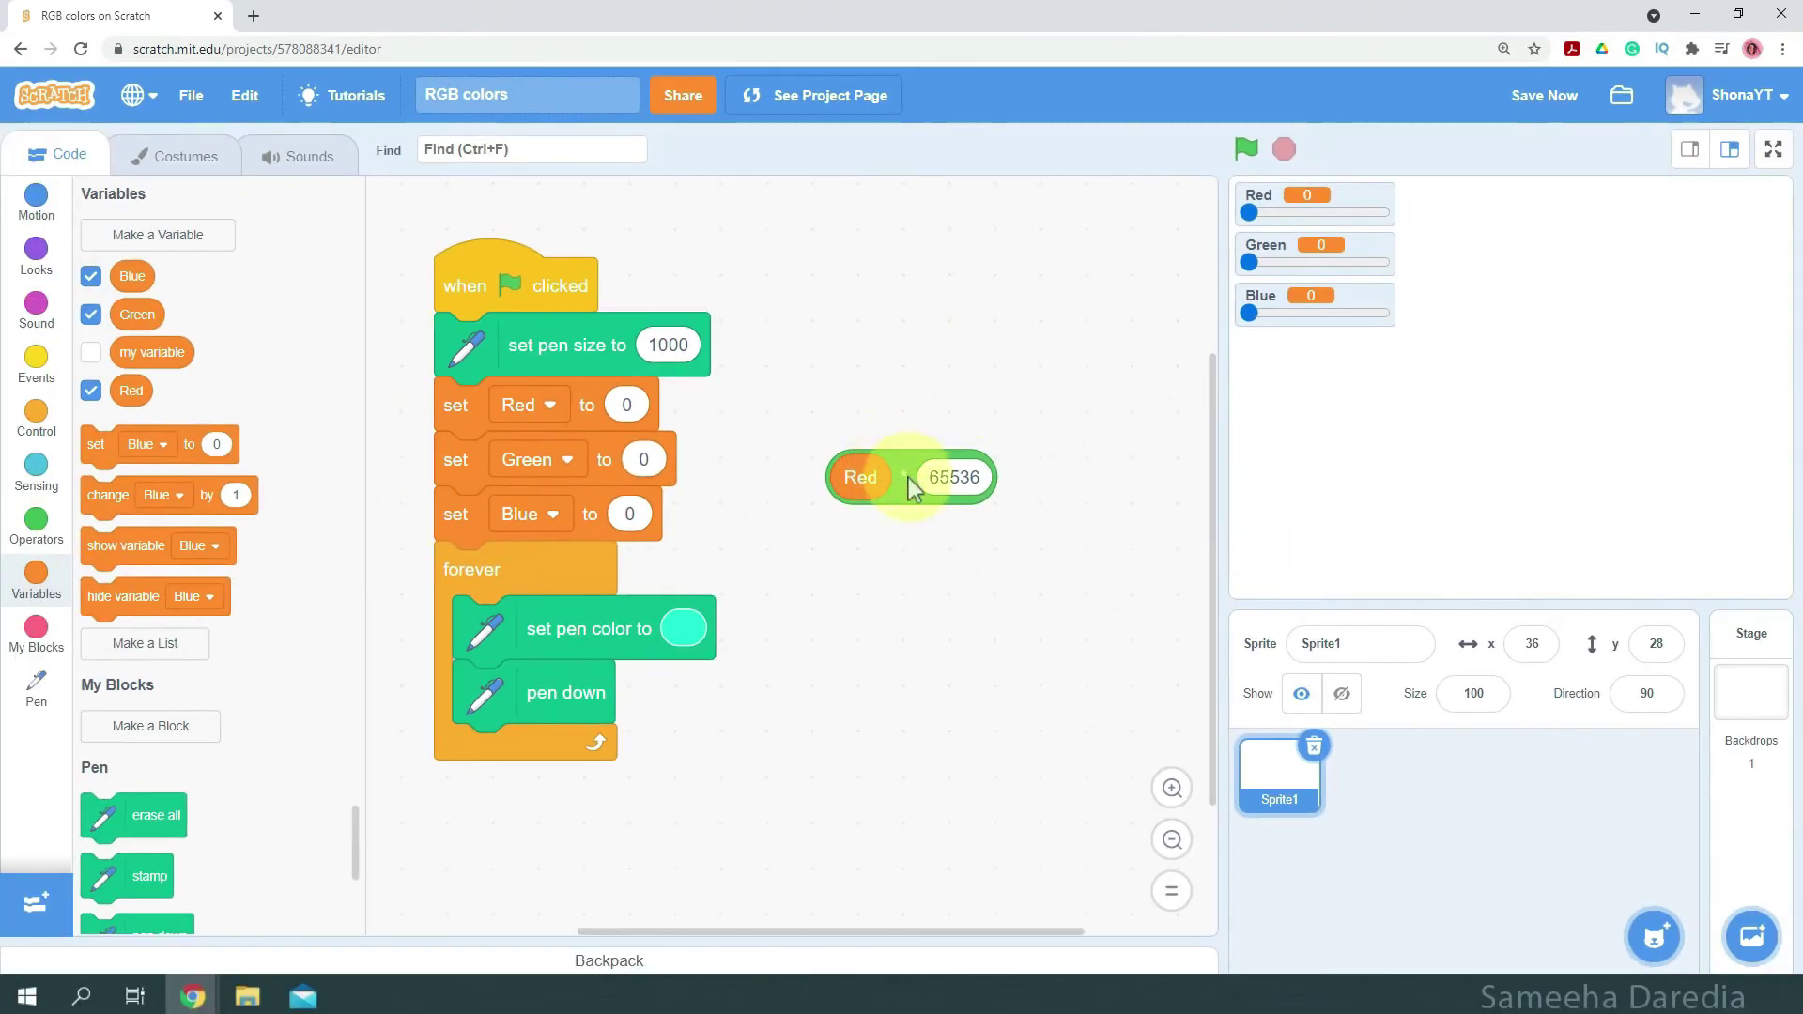
Duplicate it and swap Red for Green to make Green * 256.
right_click(857, 482)
left_click(973, 500)
left_click(923, 626)
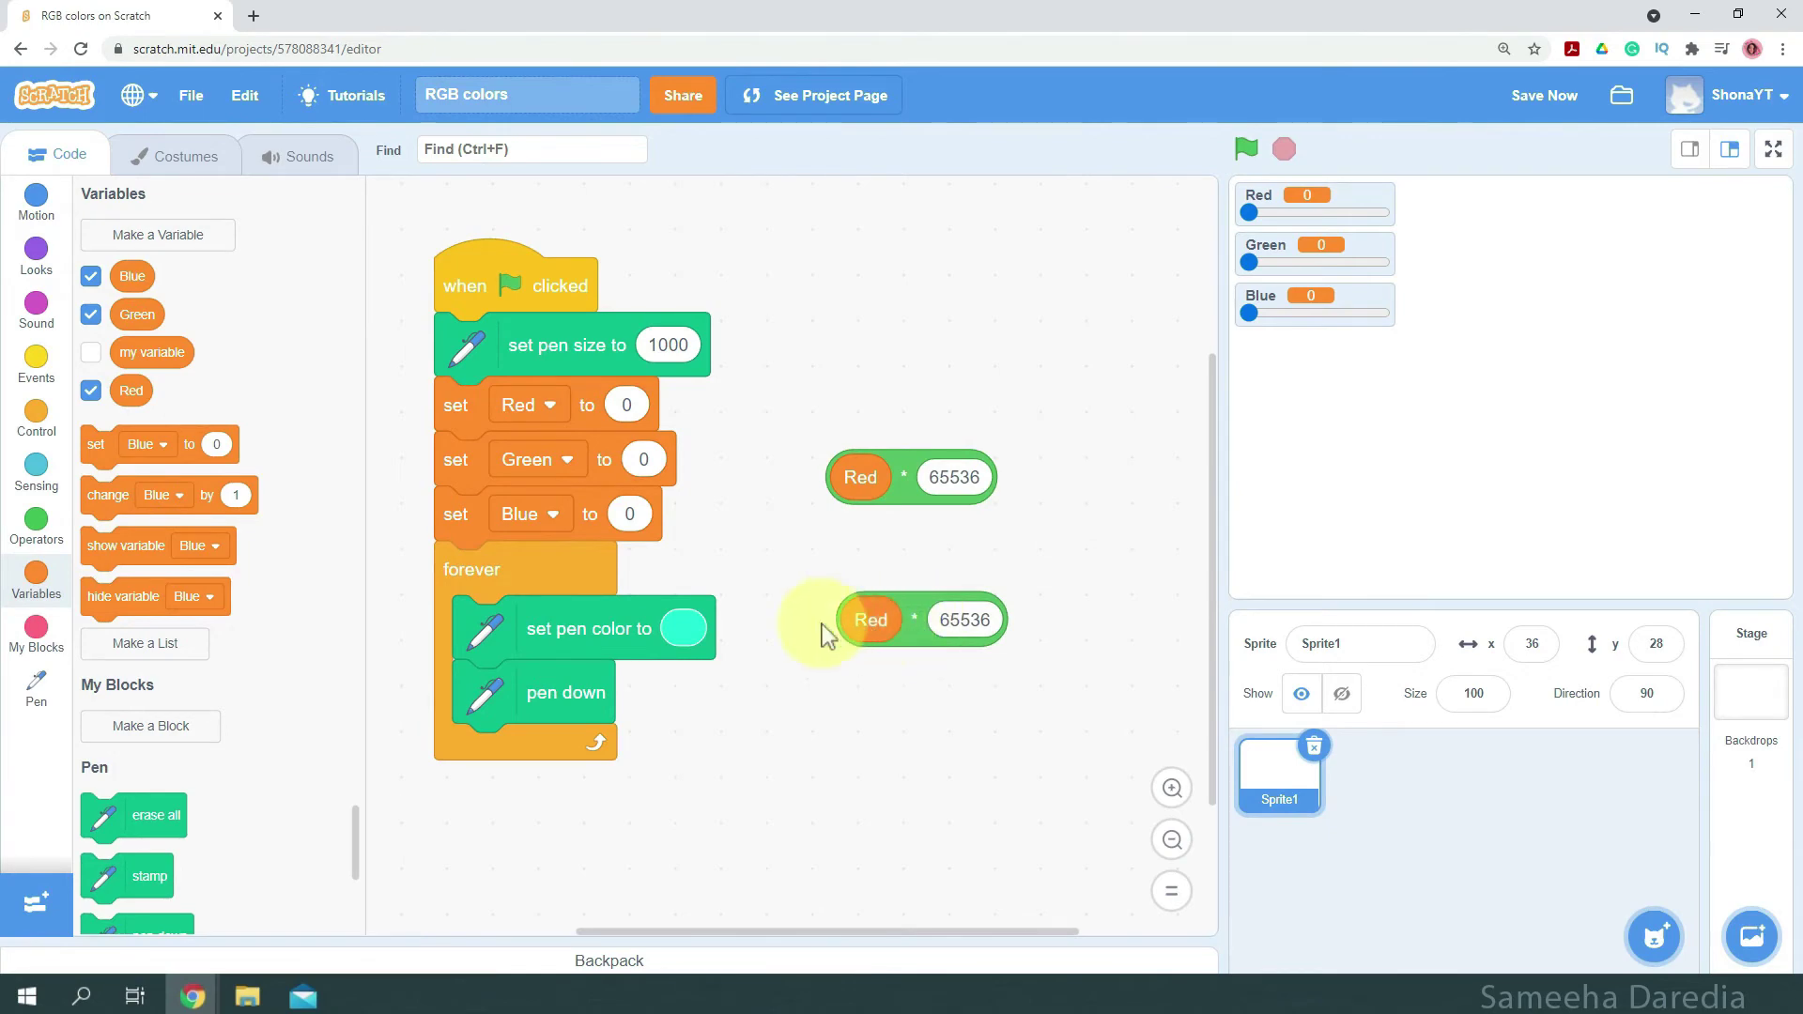
left_click_drag(856, 619, 169, 422)
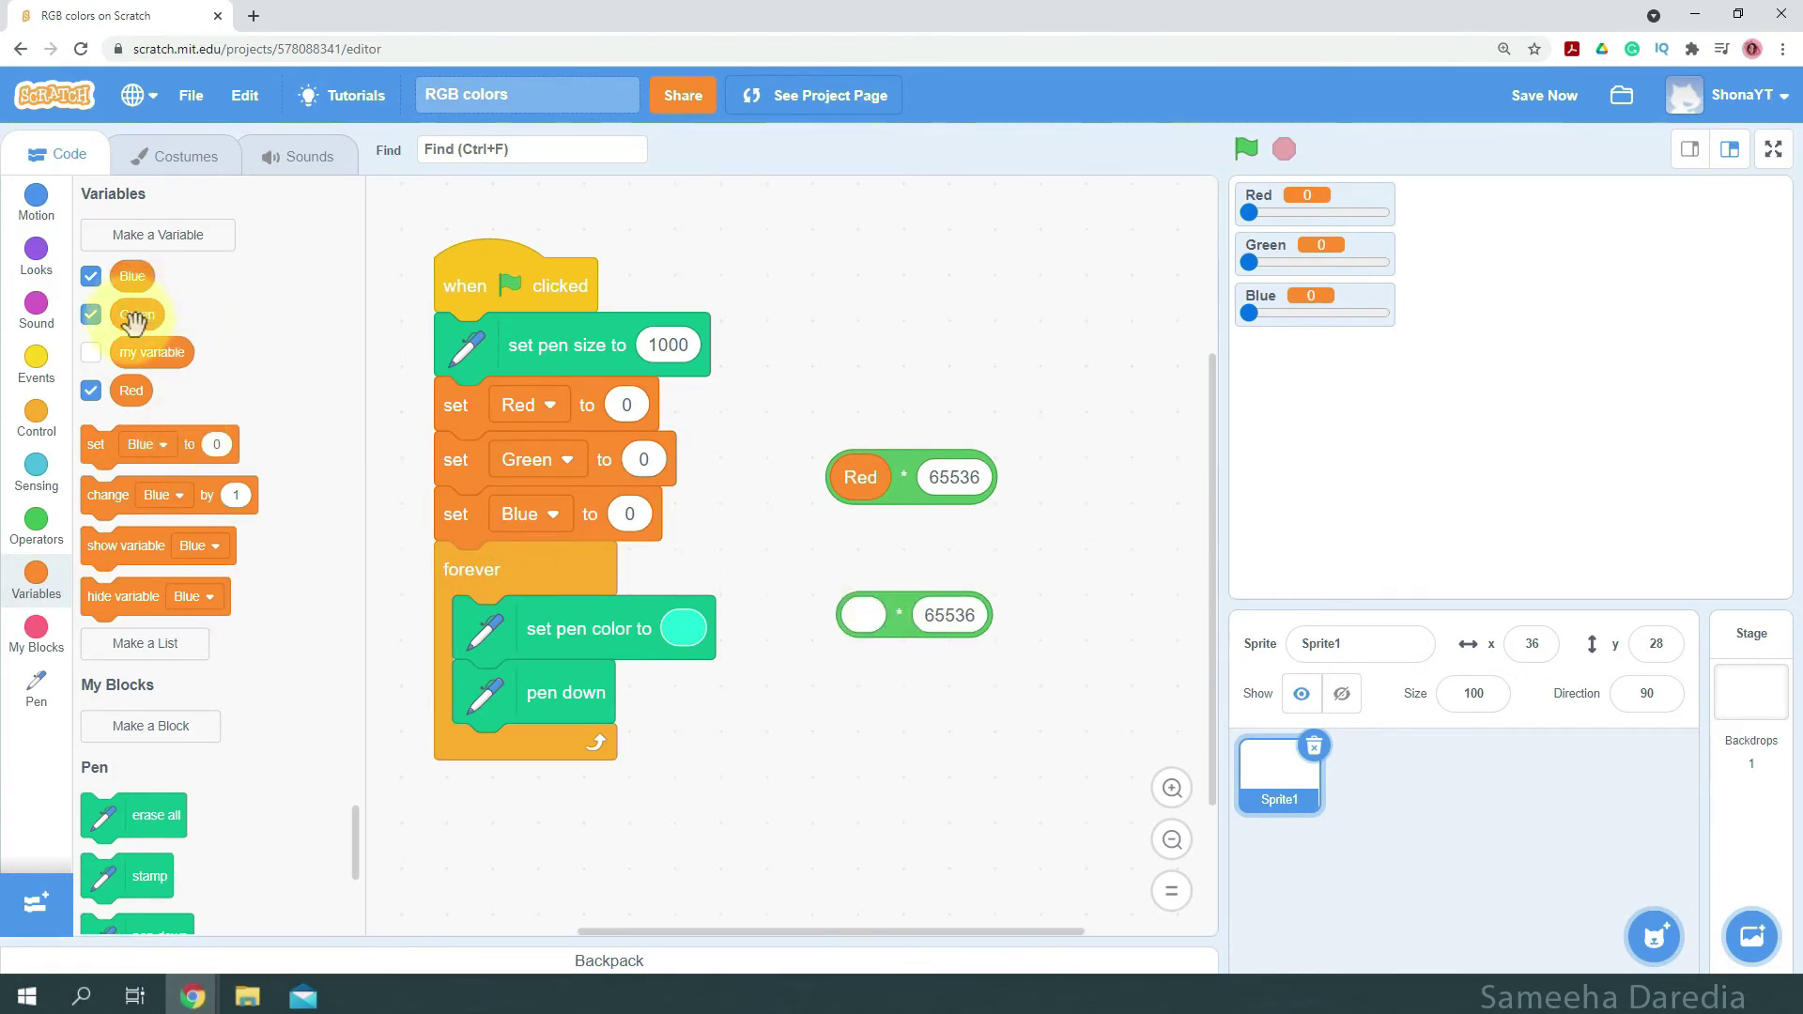
left_click_drag(137, 316, 866, 616)
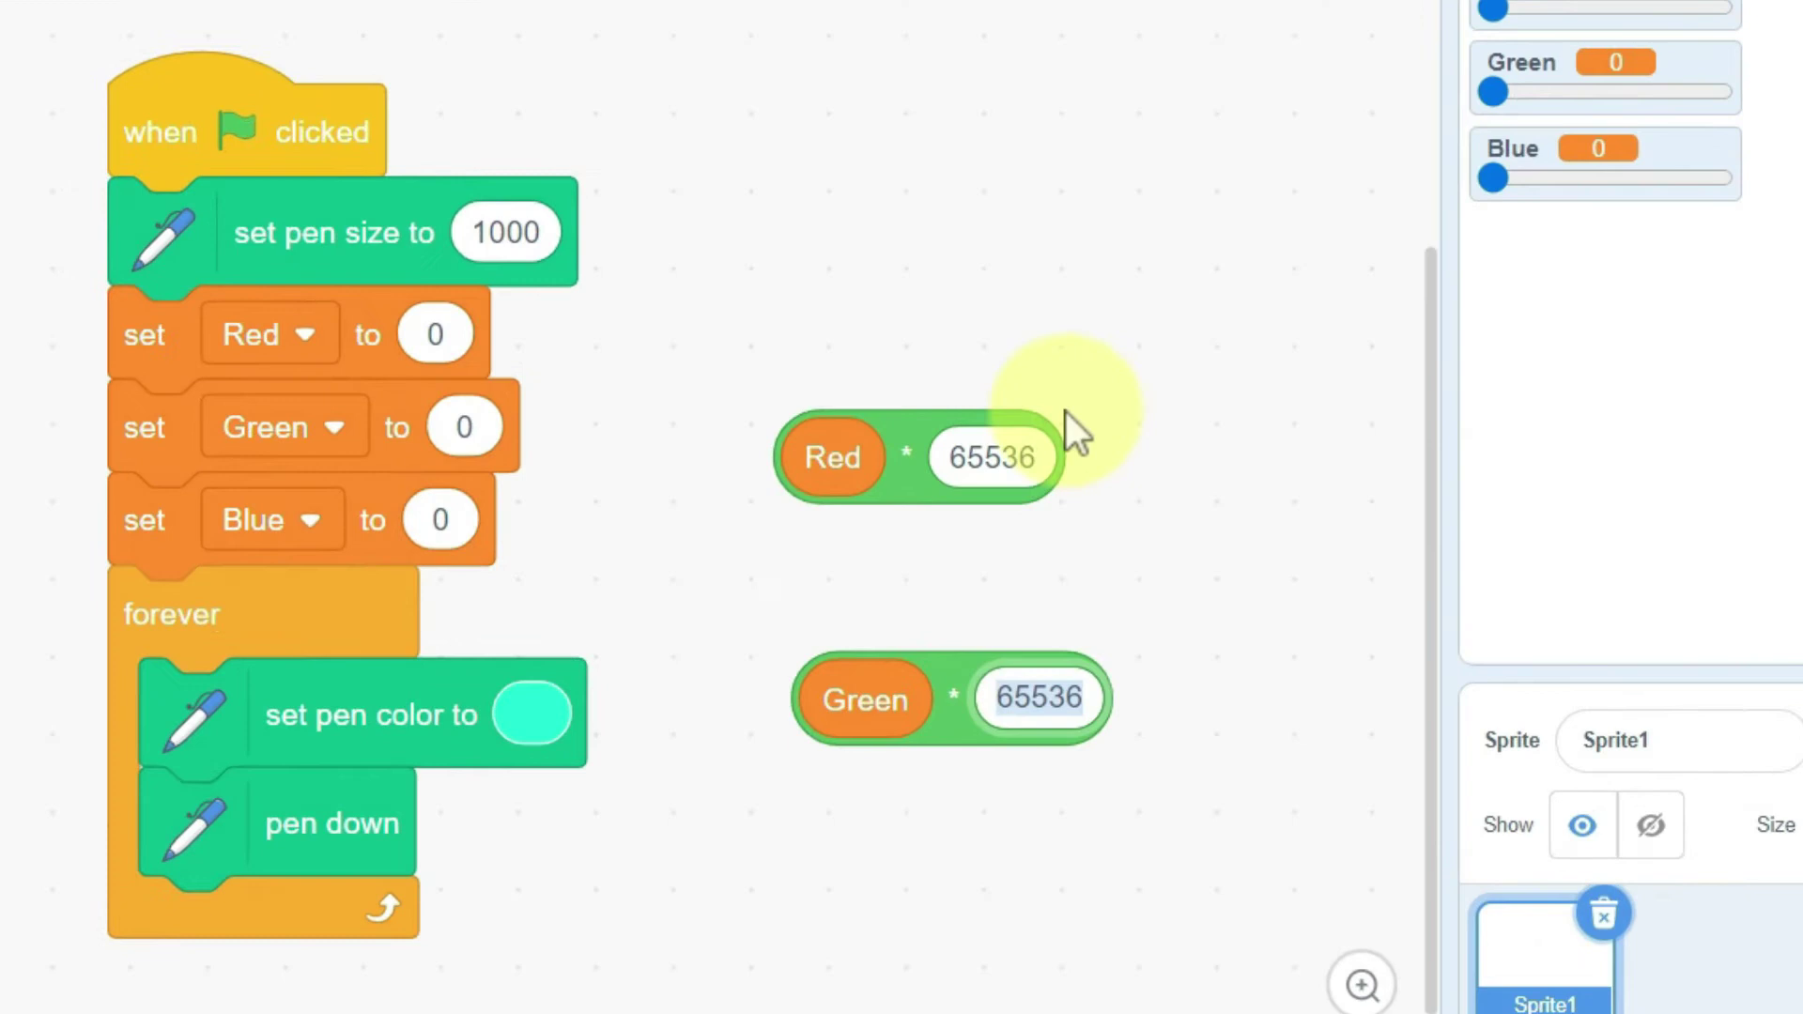
type("256")
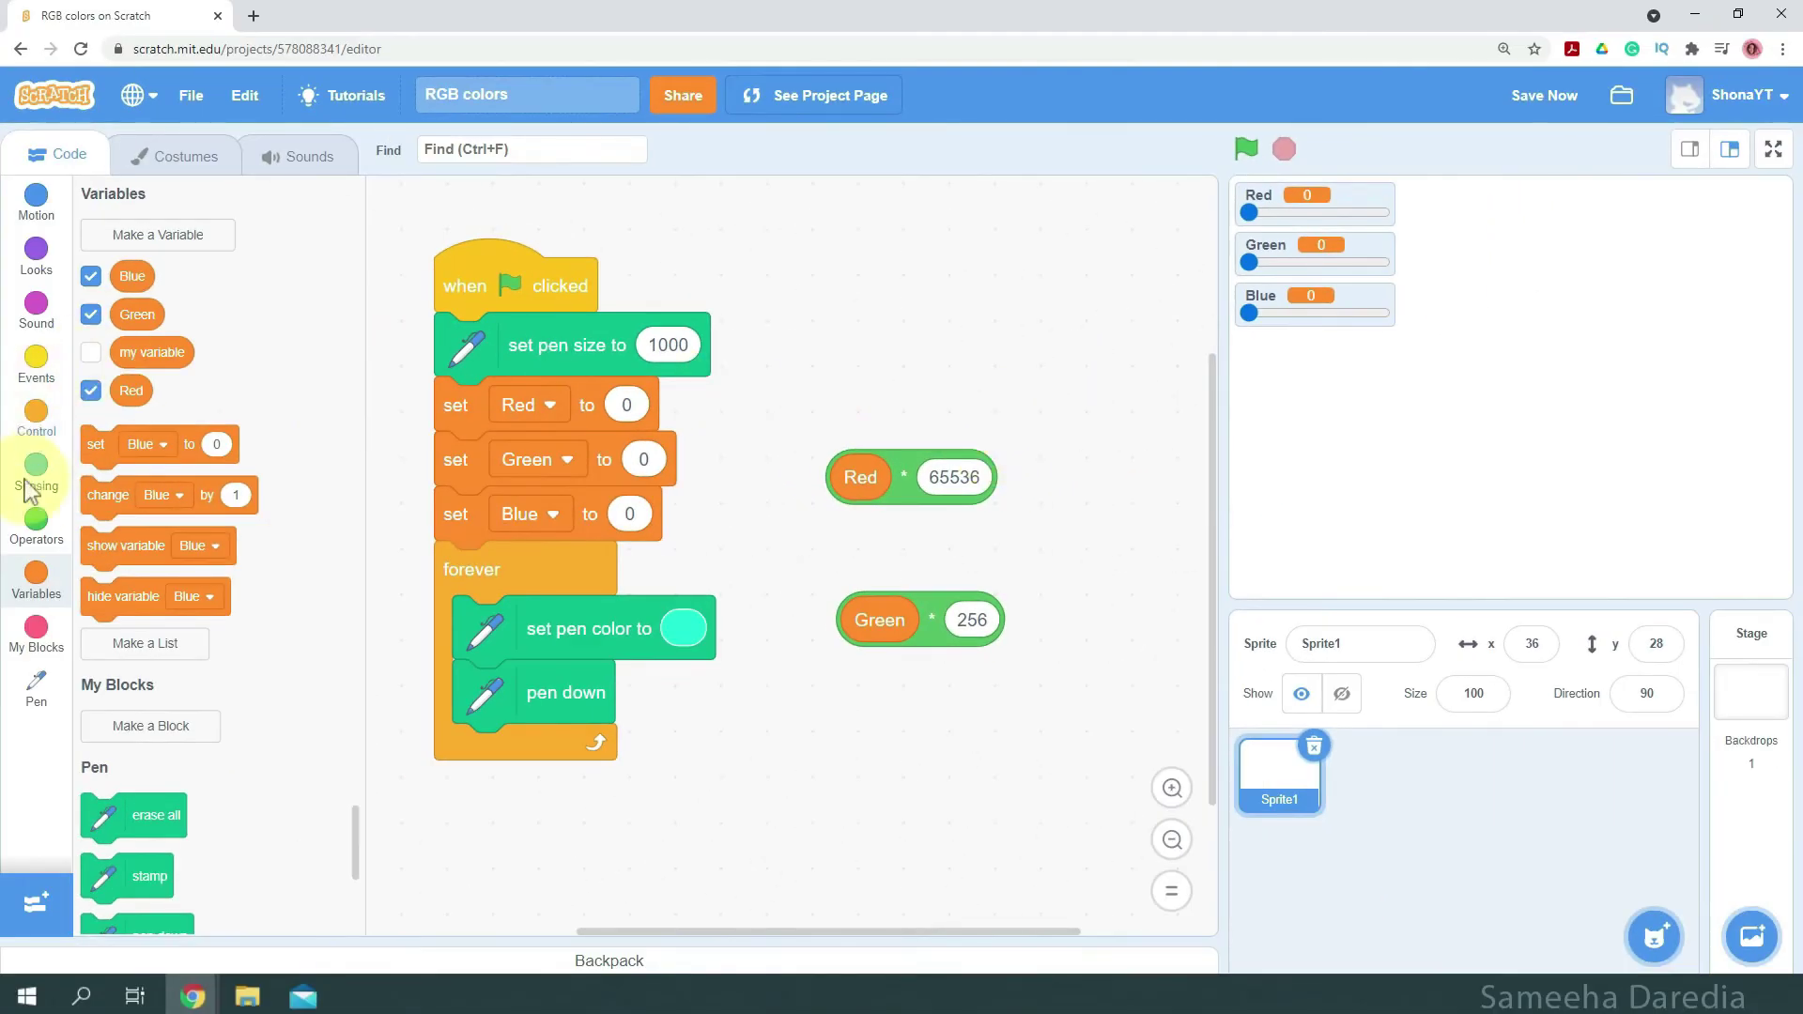
Join Red * 65536 and Green * 256 in an addition block.
left_click(35, 528)
left_click_drag(124, 236, 807, 691)
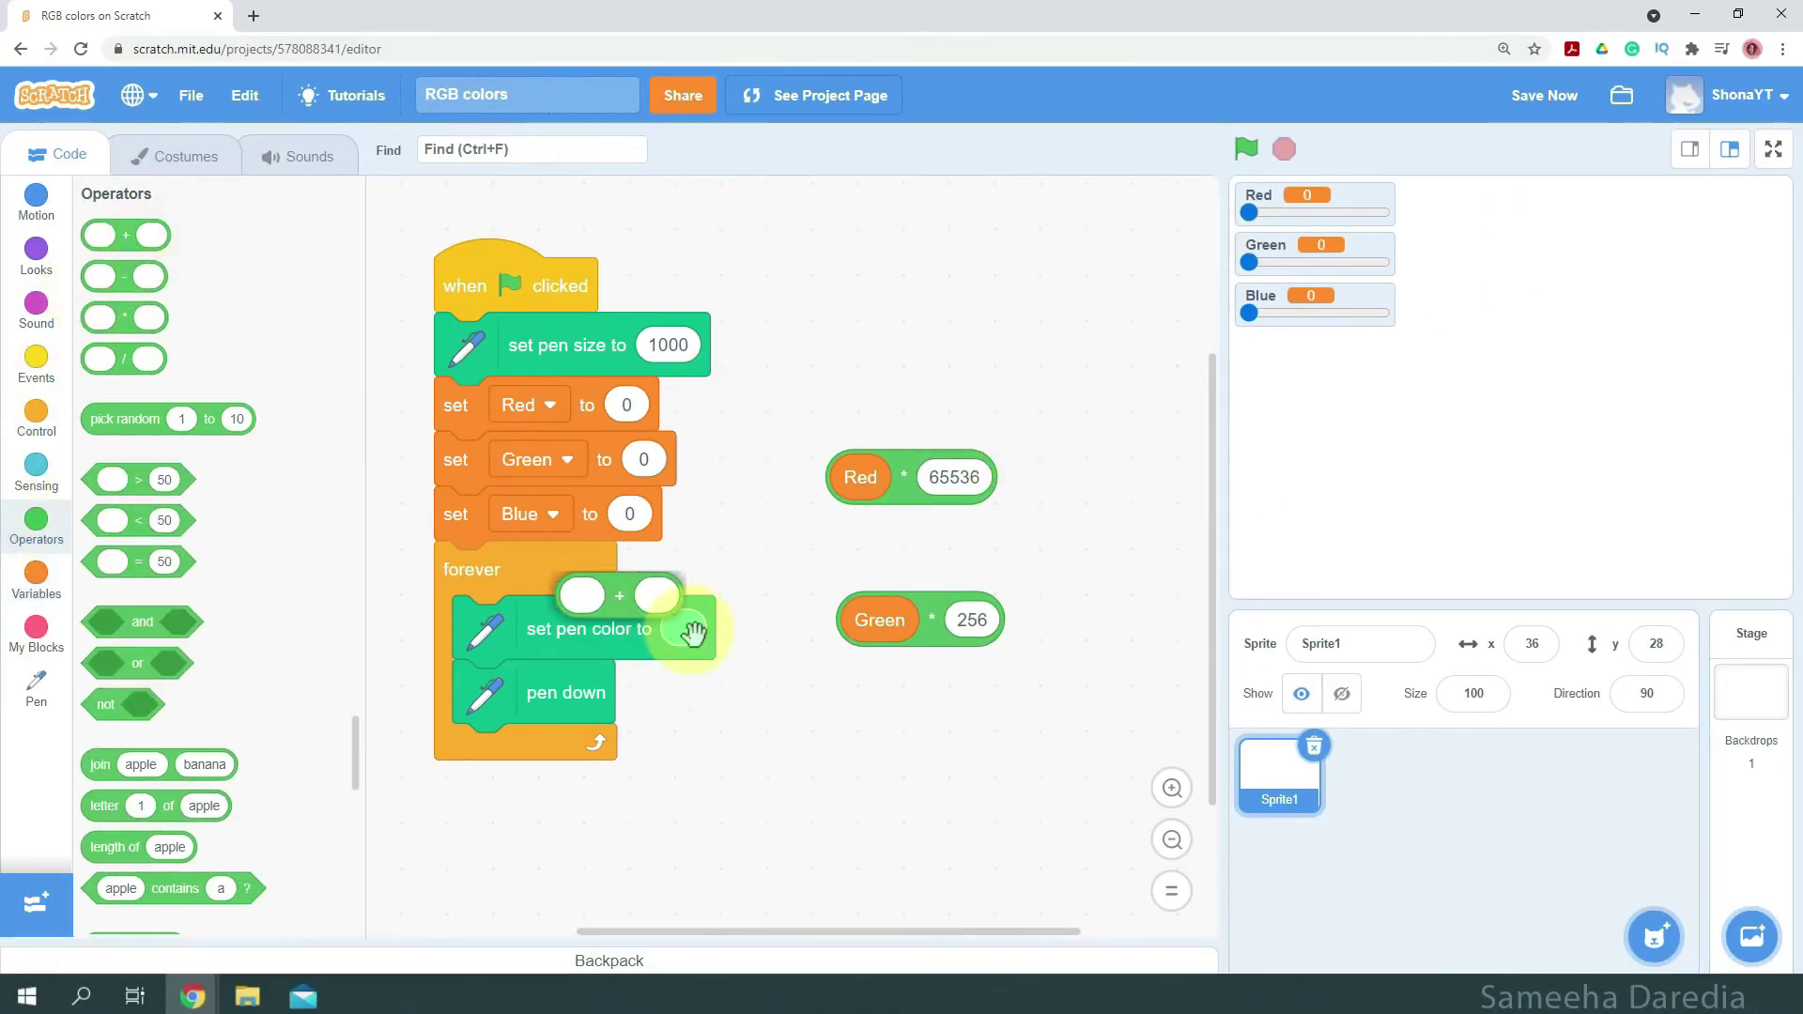
left_click_drag(913, 478, 789, 691)
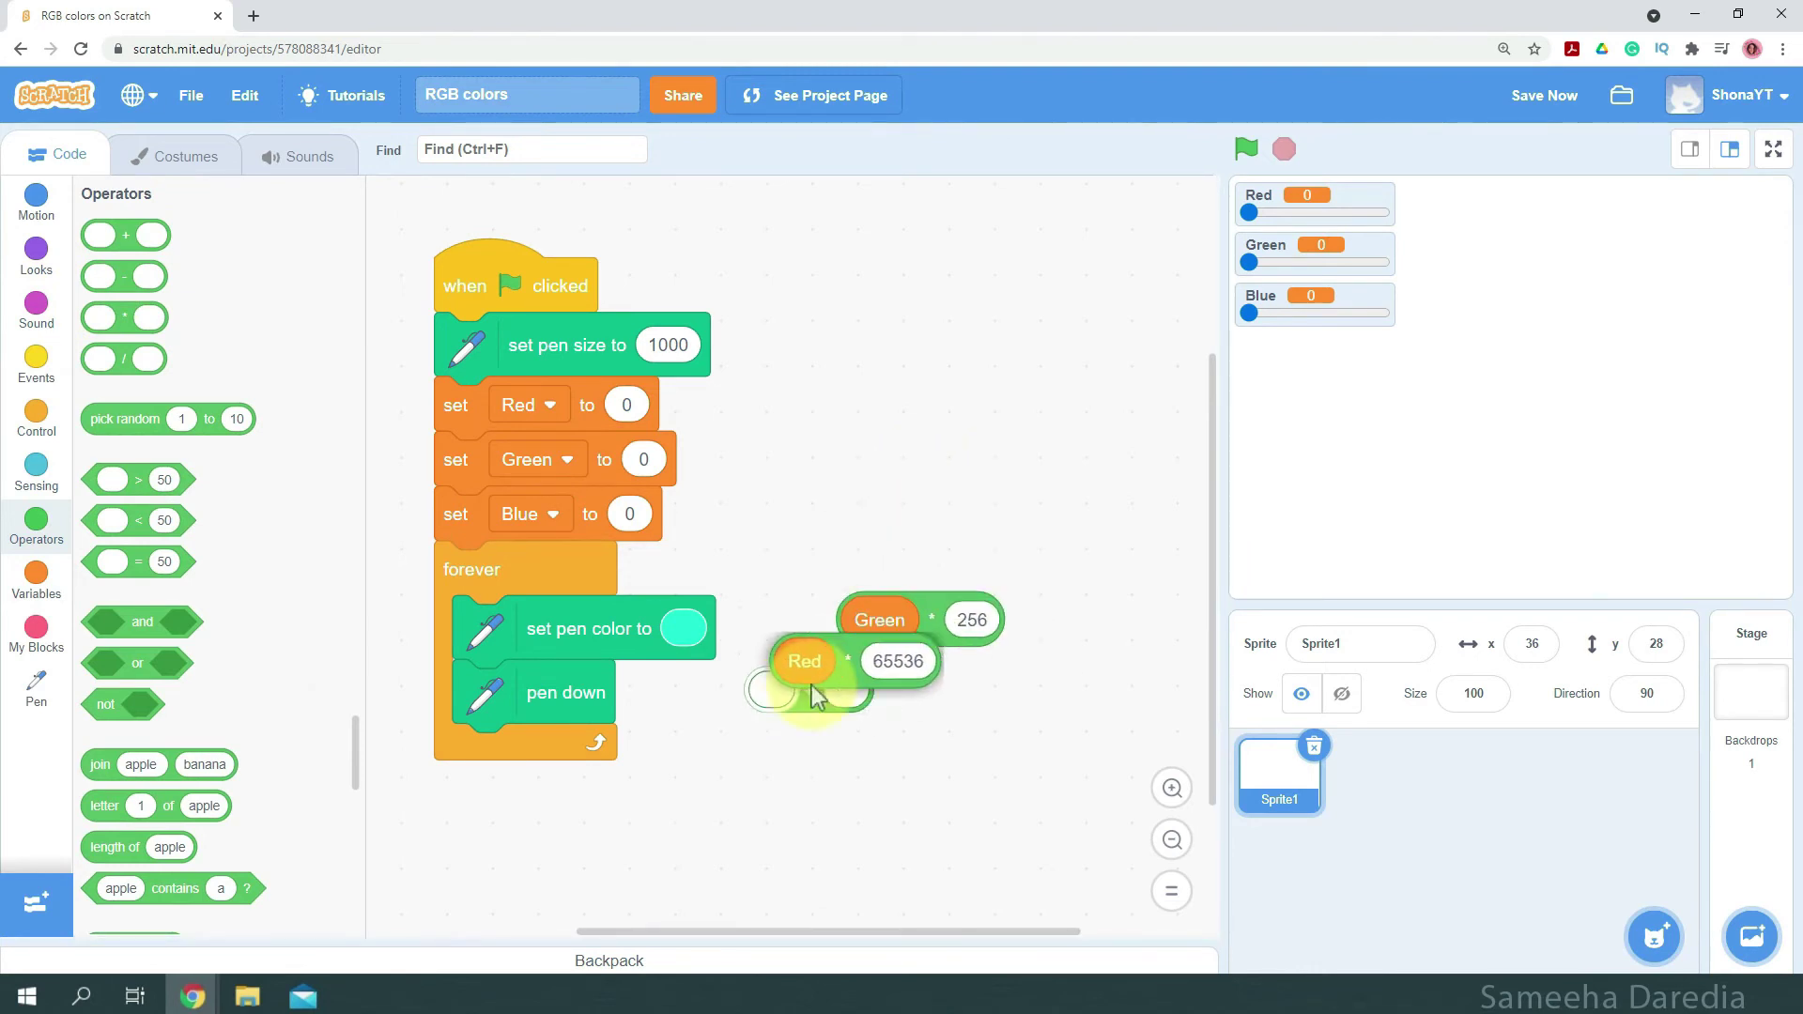
left_click_drag(955, 617, 1081, 699)
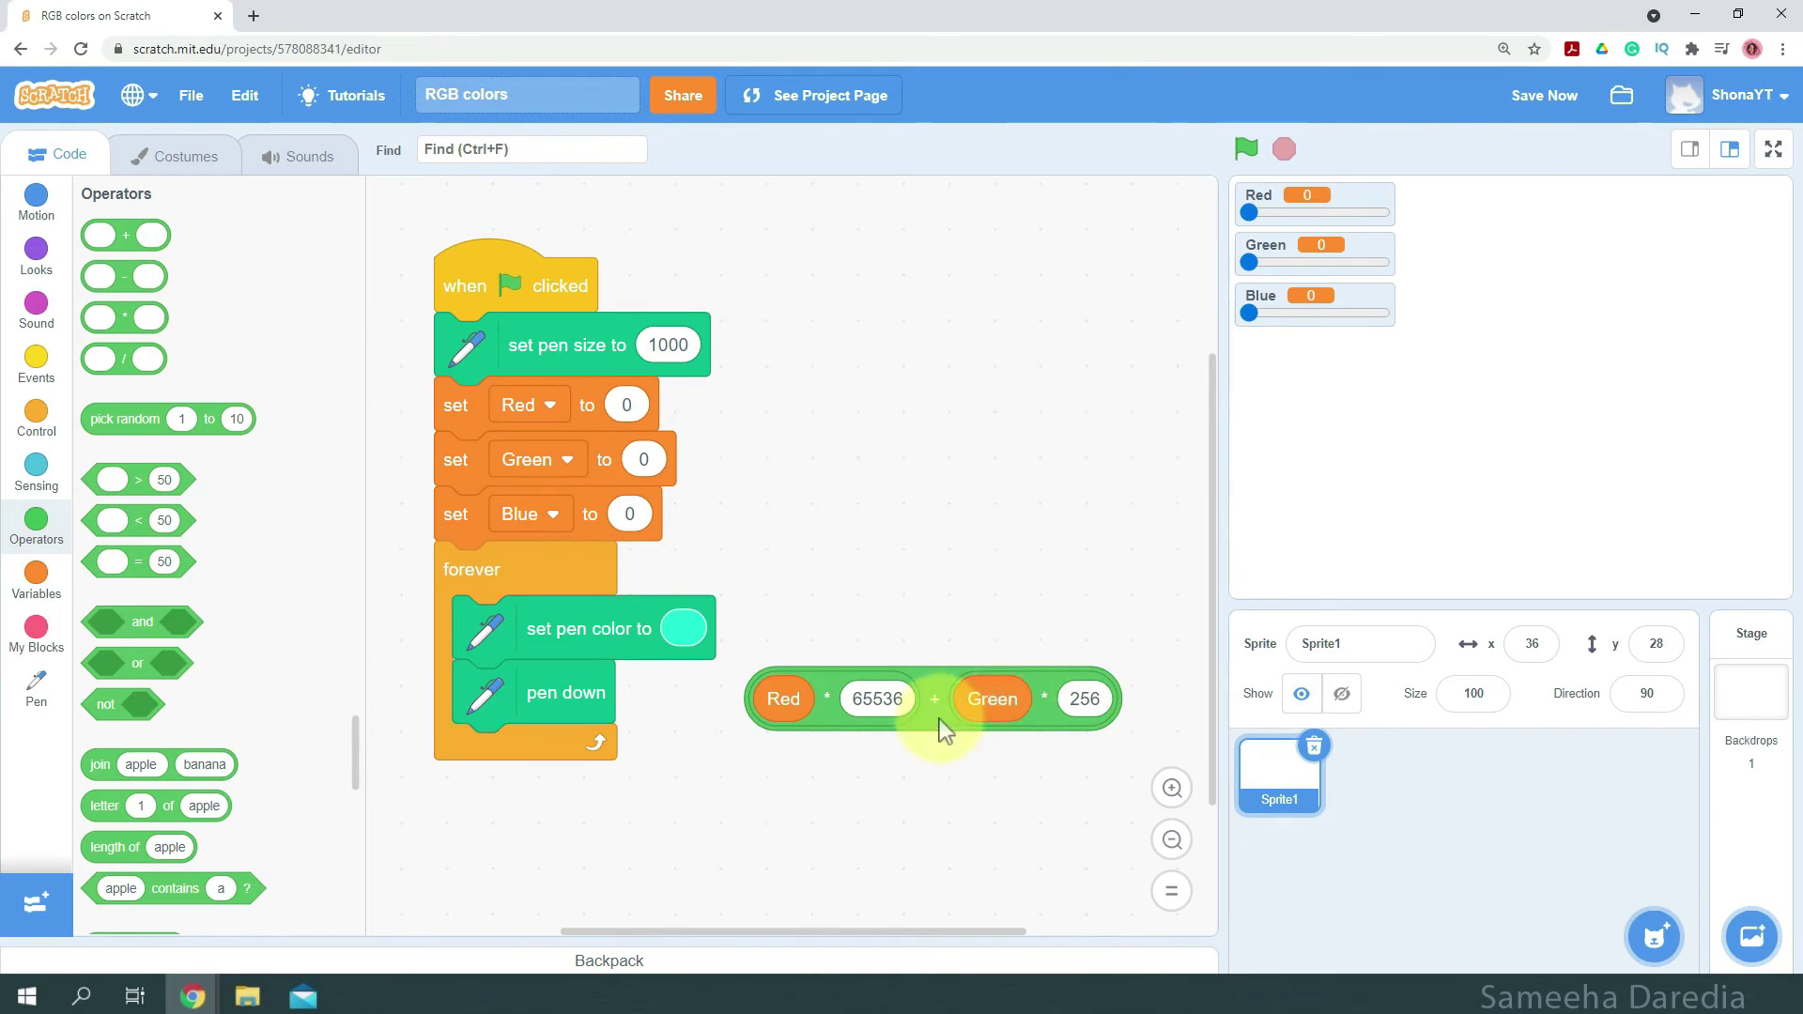
left_click_drag(935, 700, 942, 448)
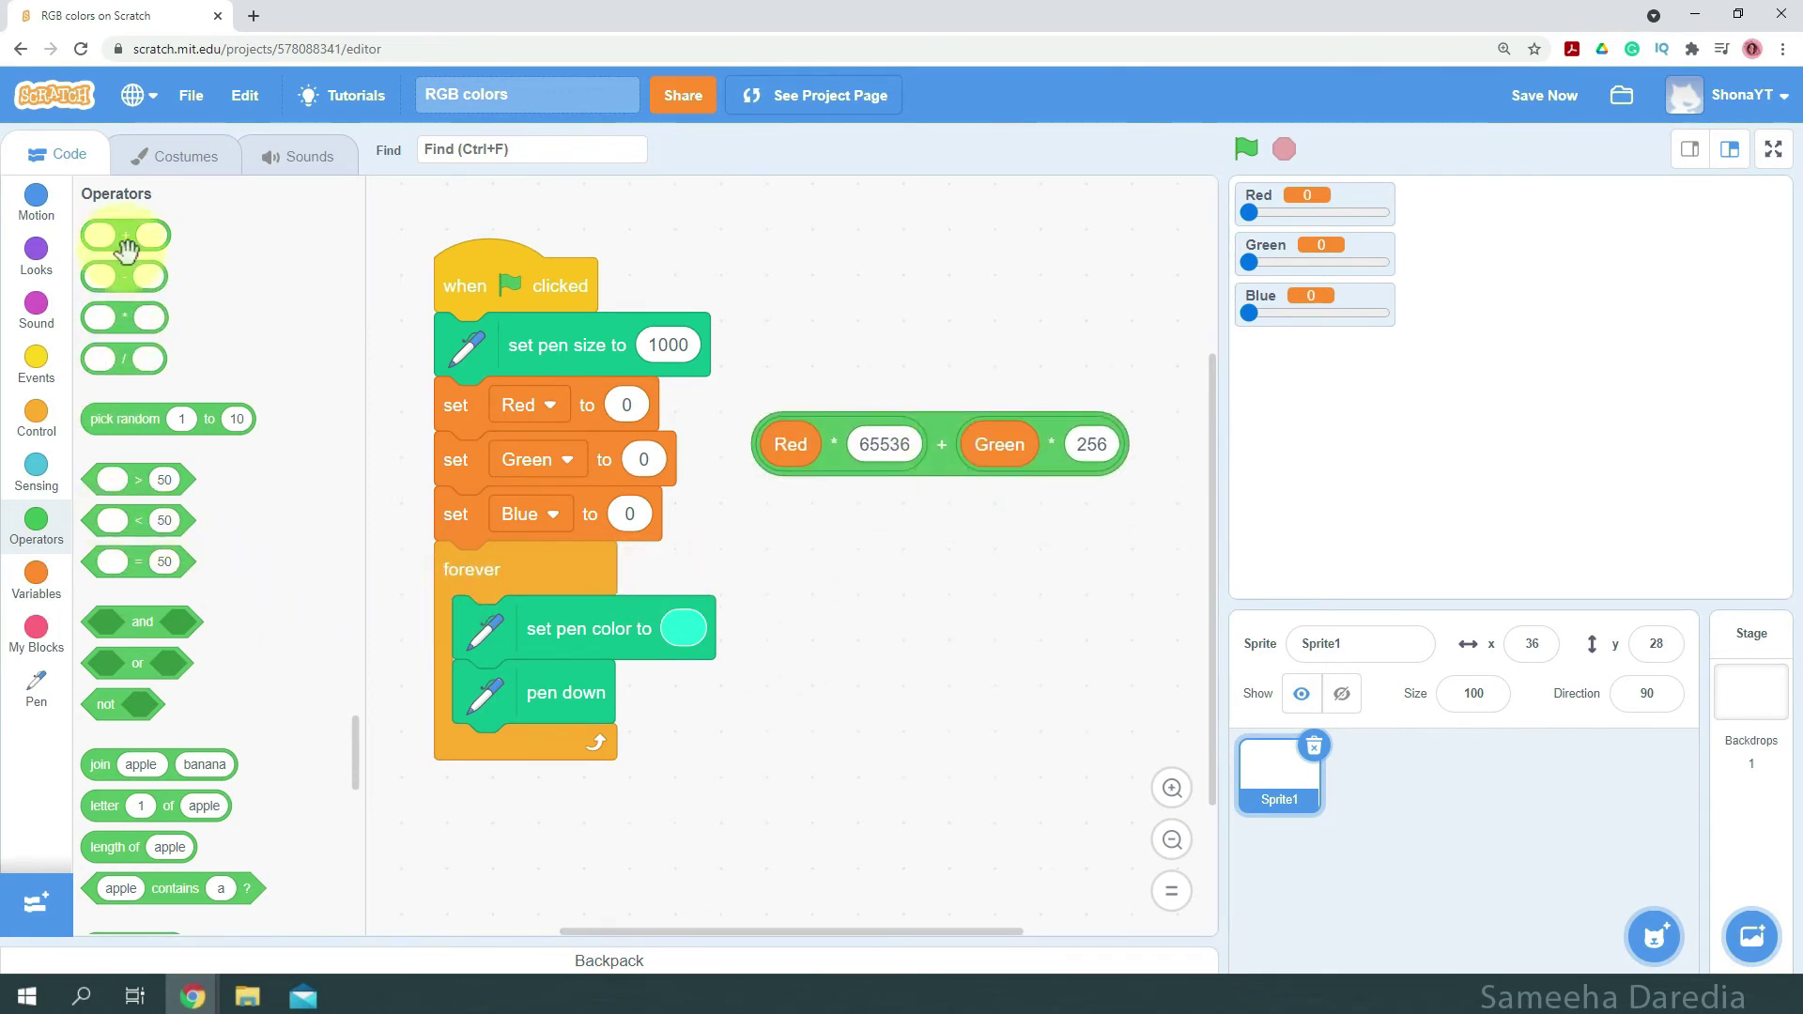
Add Blue with a second addition block, nesting the Red and Green sum into it.
left_click_drag(126, 237, 781, 650)
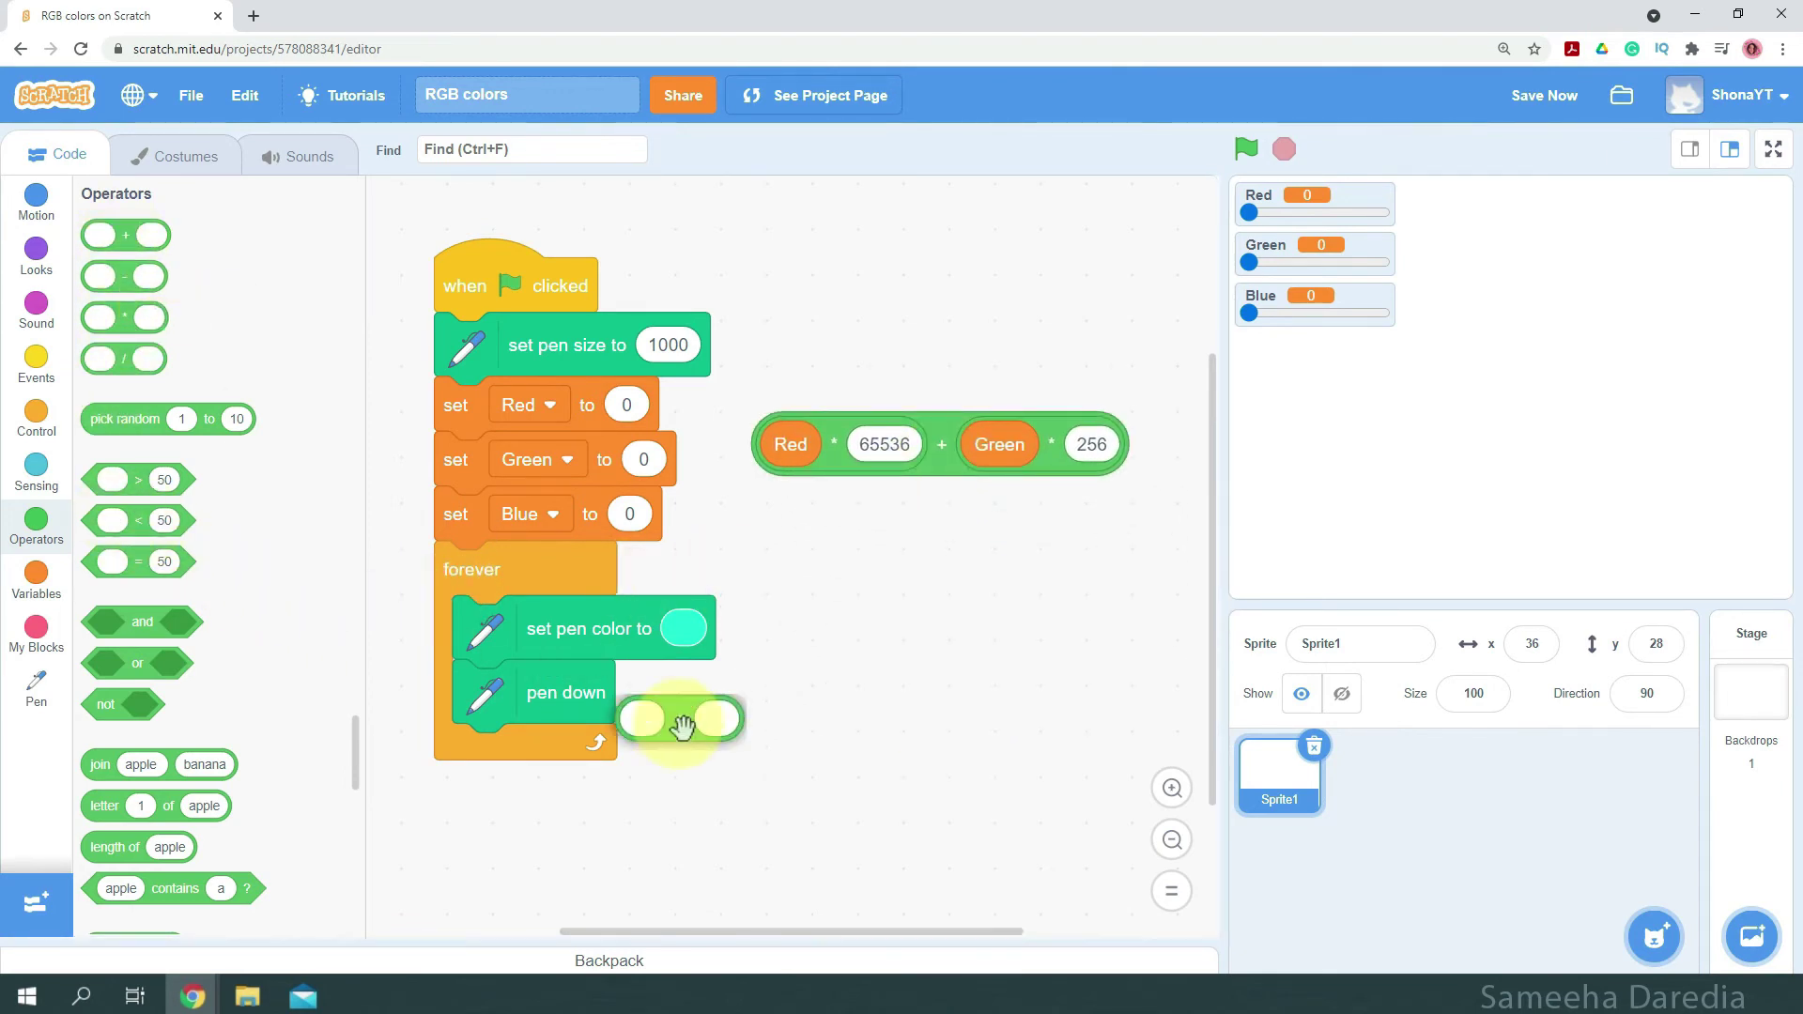
left_click(35, 580)
mouse_move(132, 278)
left_mouse_down()
mouse_move(854, 651)
mouse_move(969, 665)
left_mouse_up()
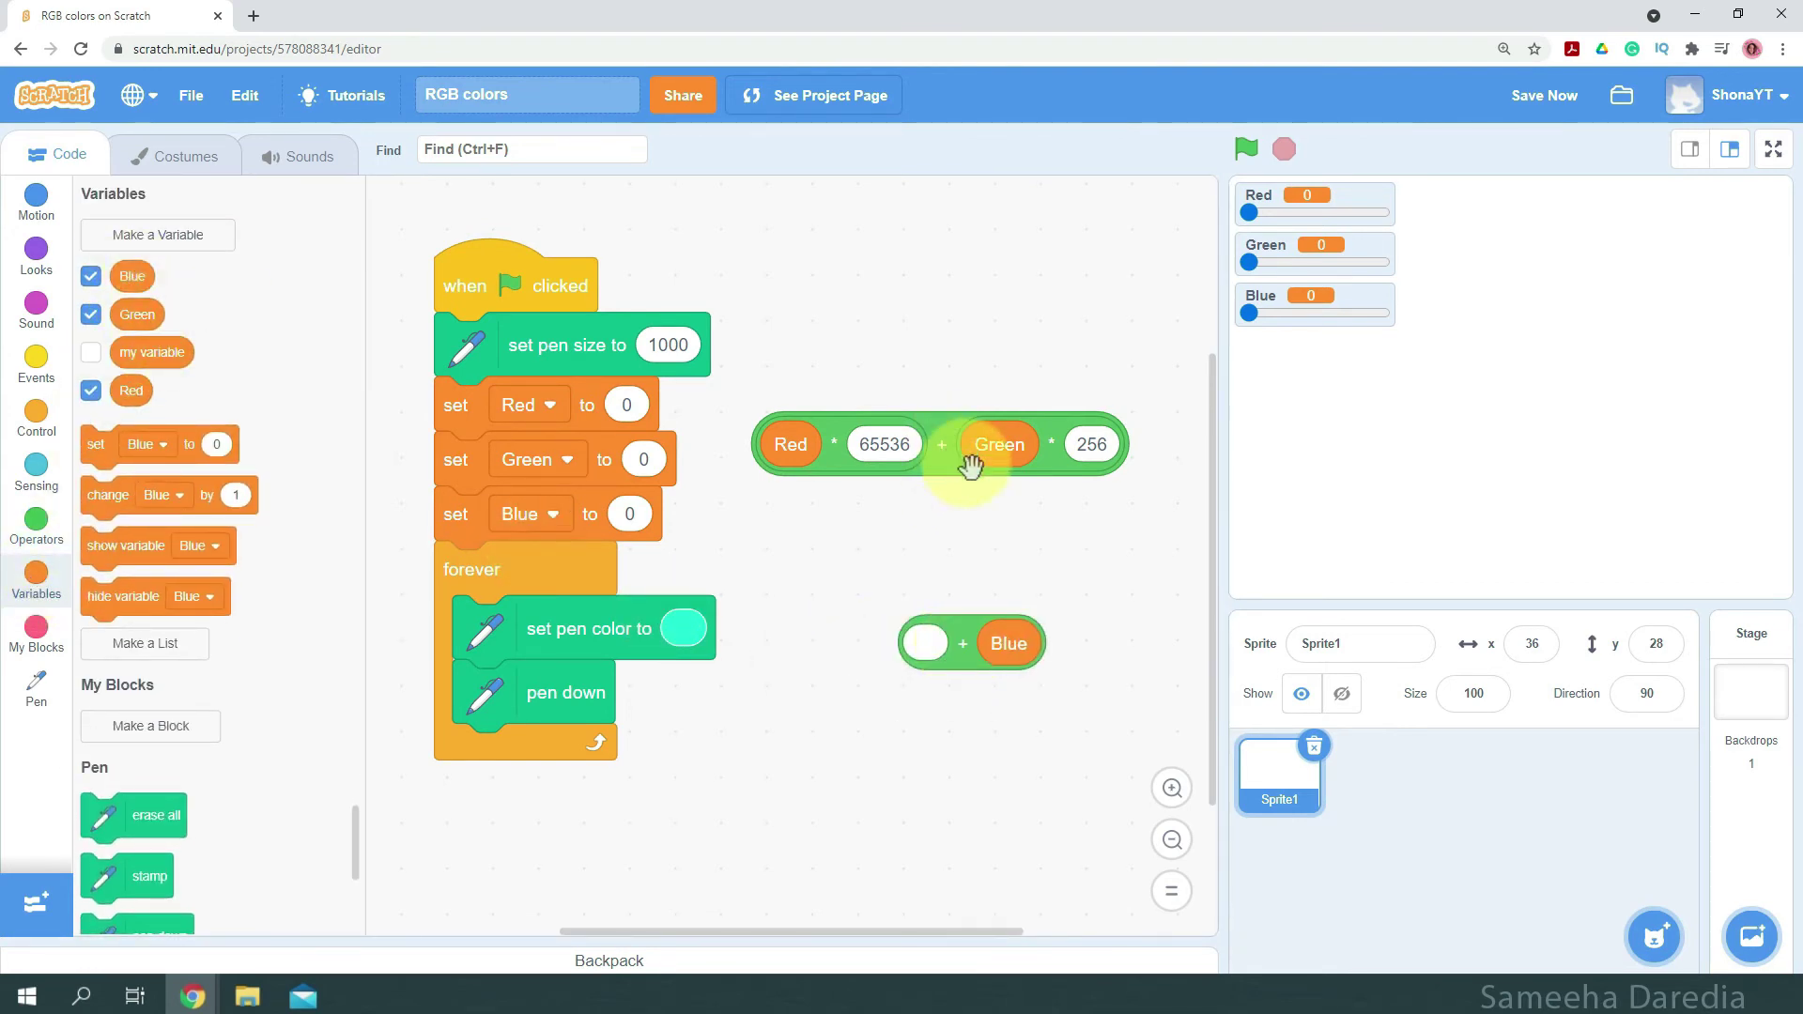
mouse_move(957, 448)
left_mouse_down()
mouse_move(1113, 655)
mouse_move(972, 627)
left_mouse_up()
left_click(1170, 846)
left_click(1172, 789)
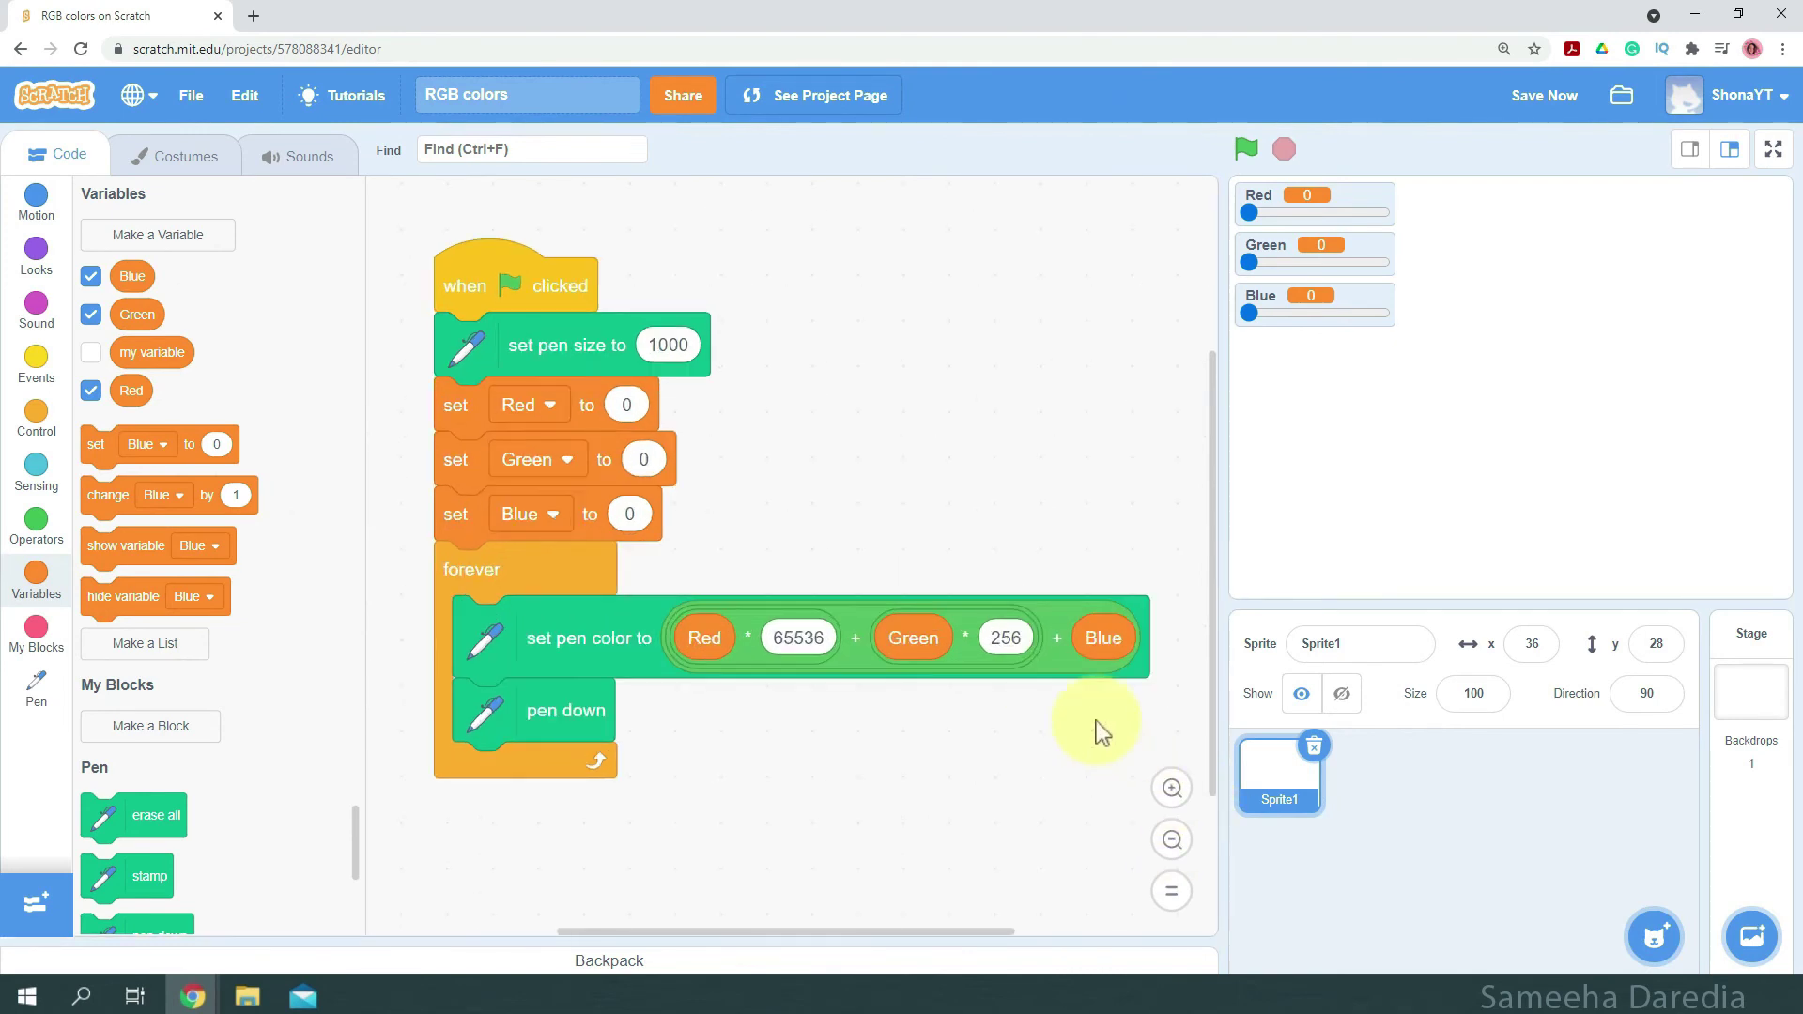
Run full screen and raise Blue, Red and Green to 255, turning the stage white.
left_click(1770, 151)
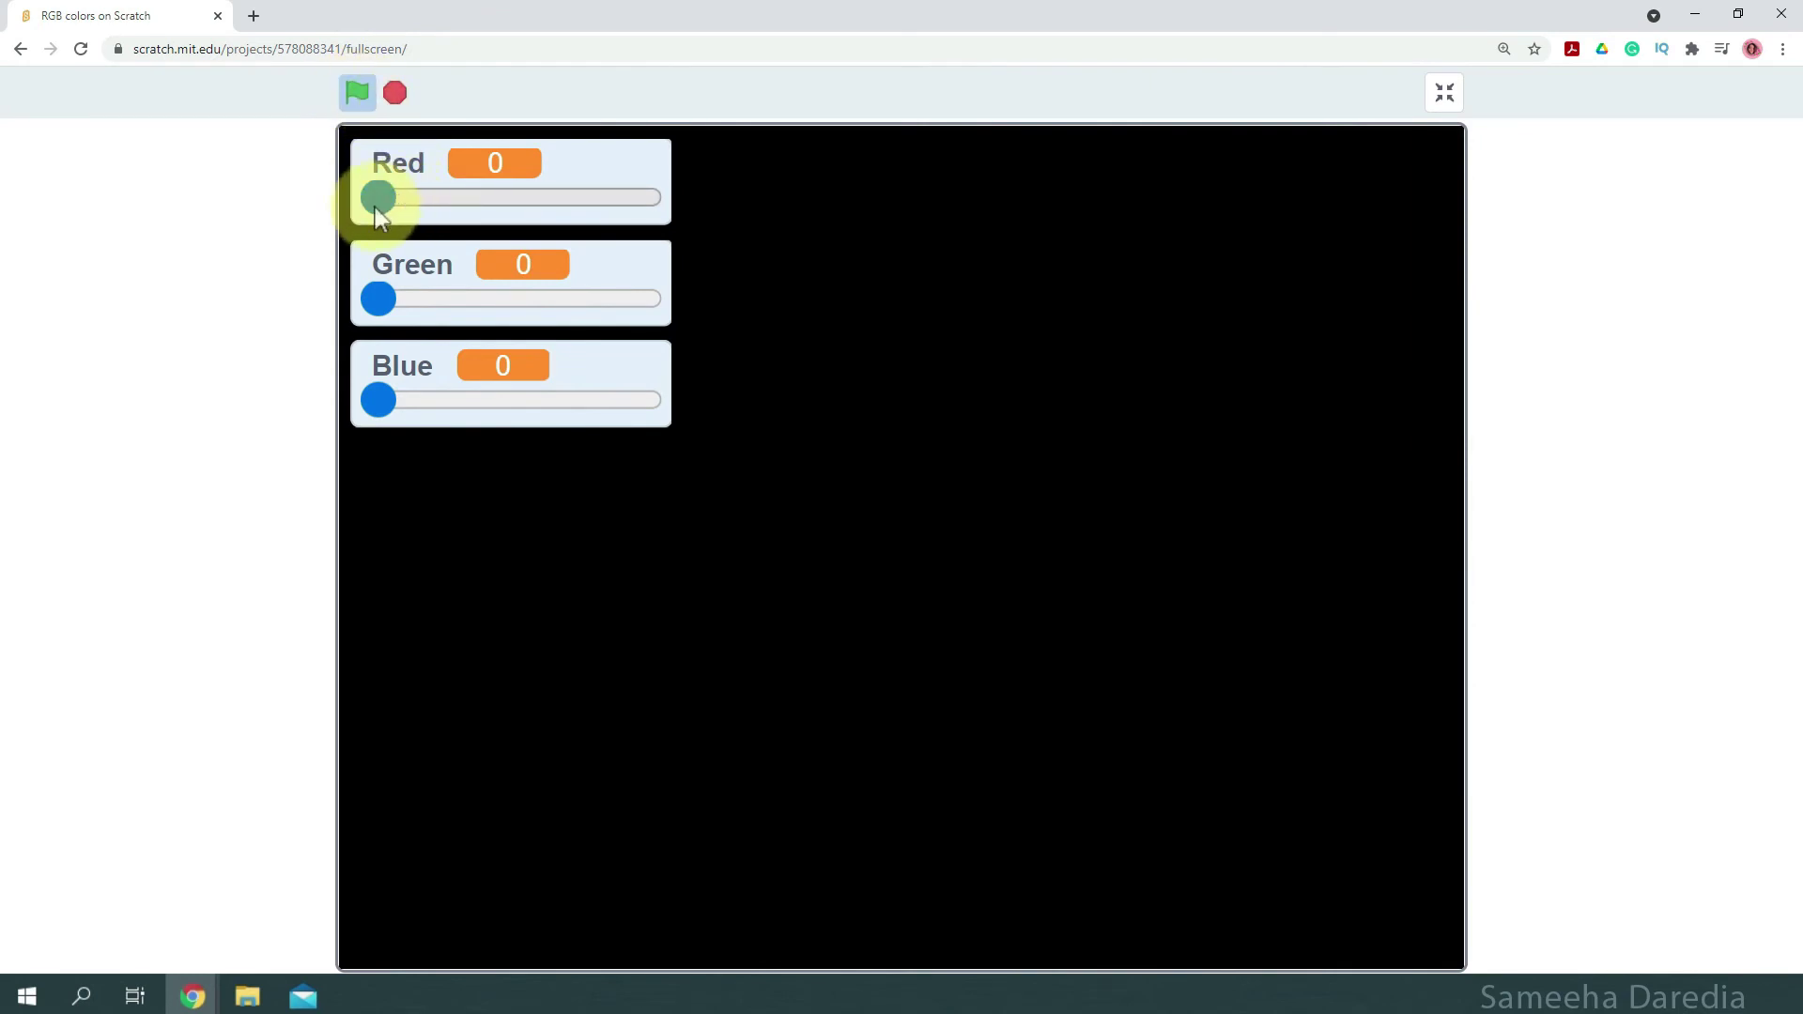
mouse_move(375, 198)
left_mouse_down()
mouse_move(649, 199)
mouse_move(281, 247)
left_mouse_up()
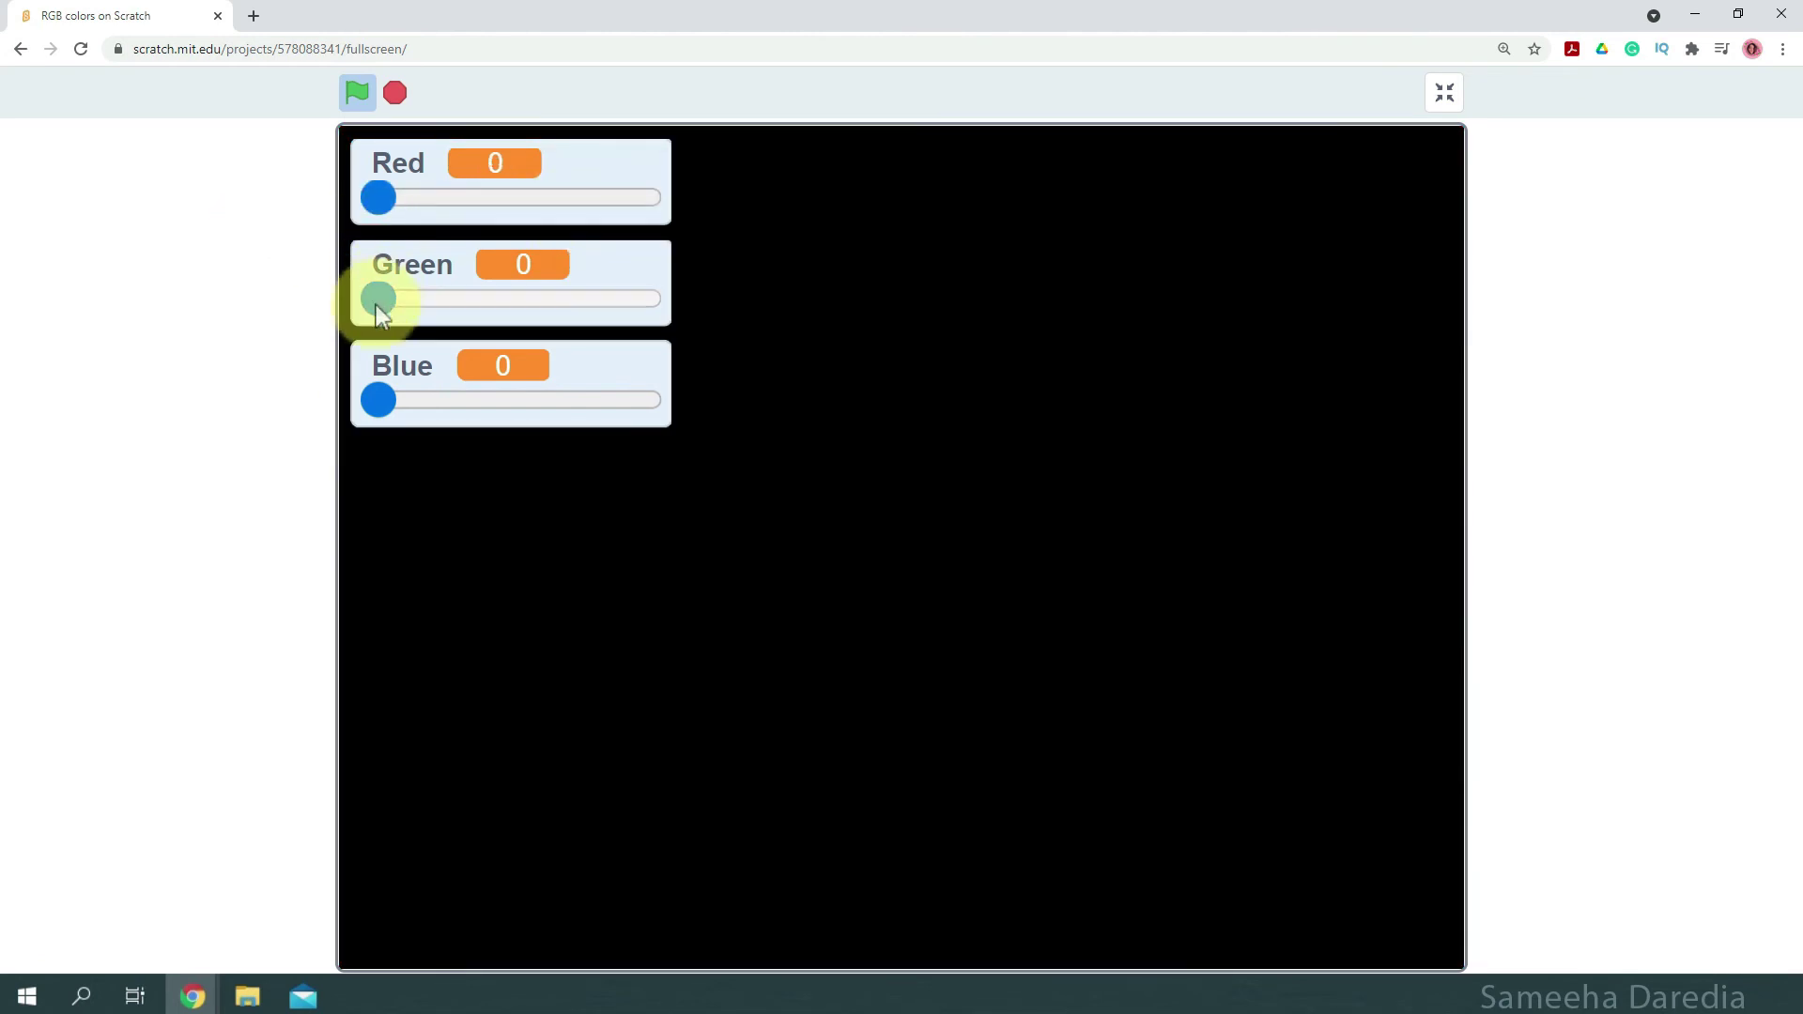
mouse_move(375, 301)
left_mouse_down()
mouse_move(648, 300)
mouse_move(310, 359)
mouse_move(649, 402)
left_mouse_up()
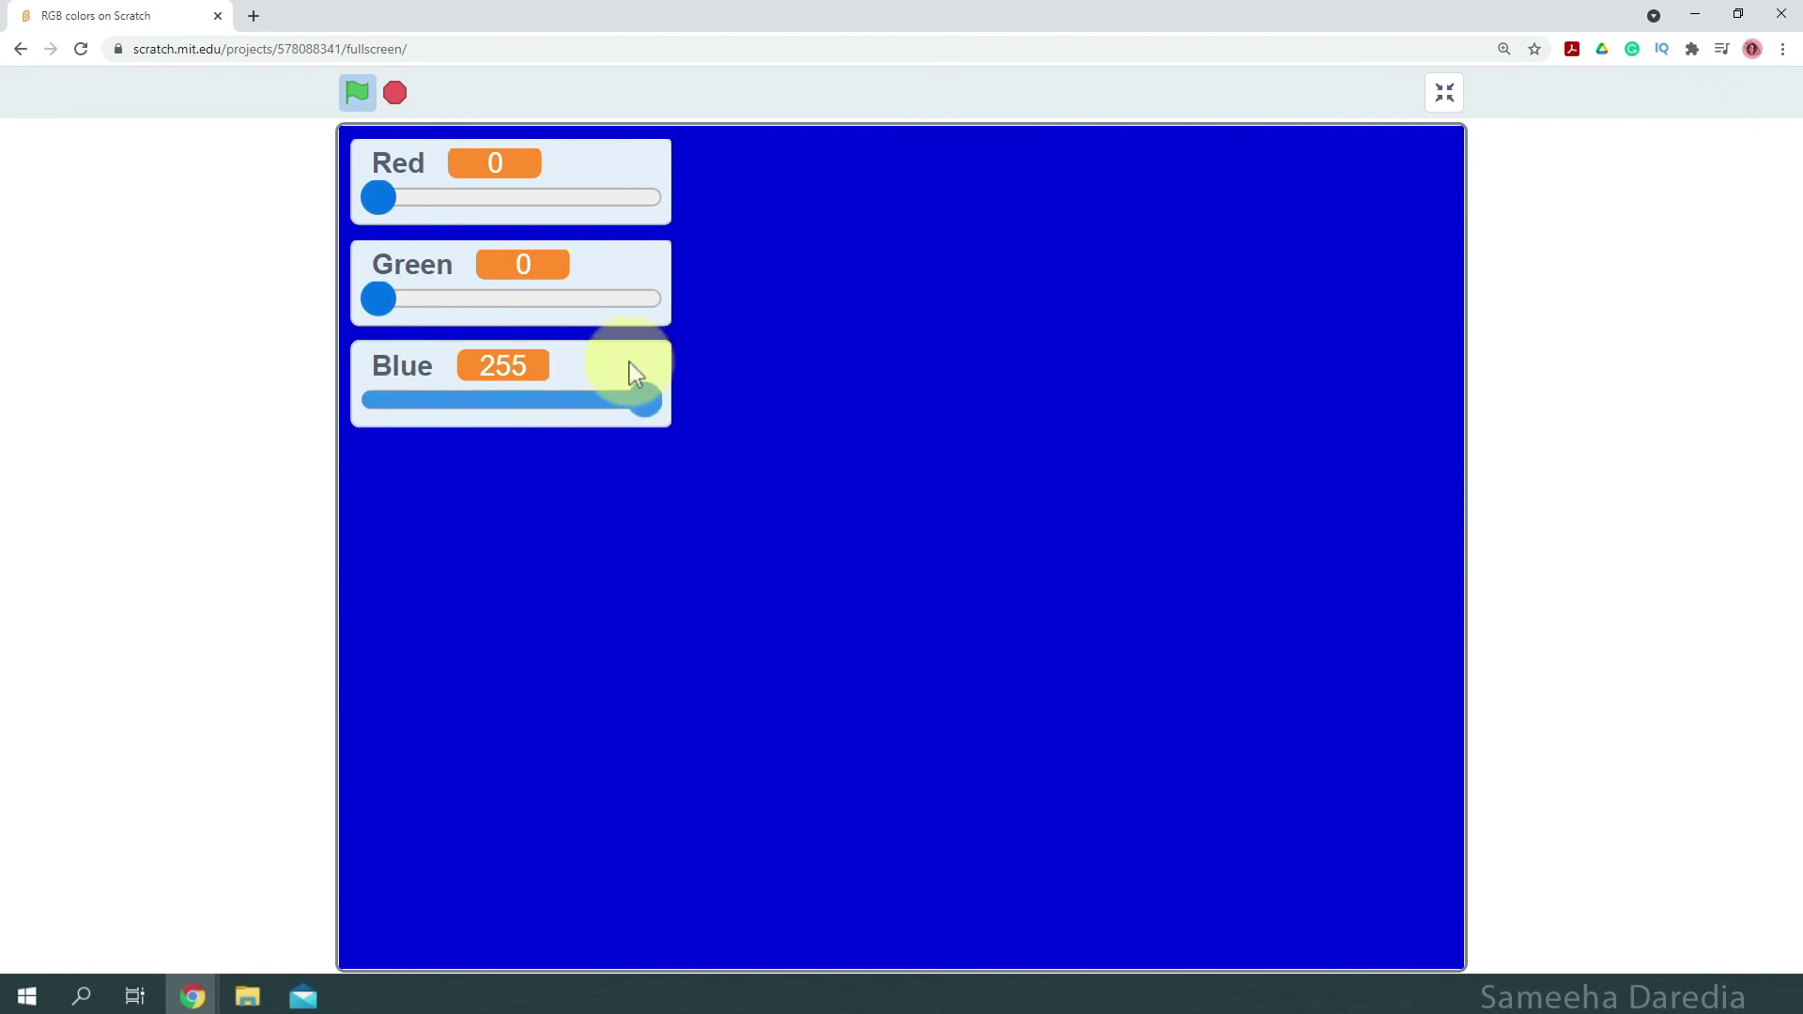
left_click_drag(380, 200, 647, 199)
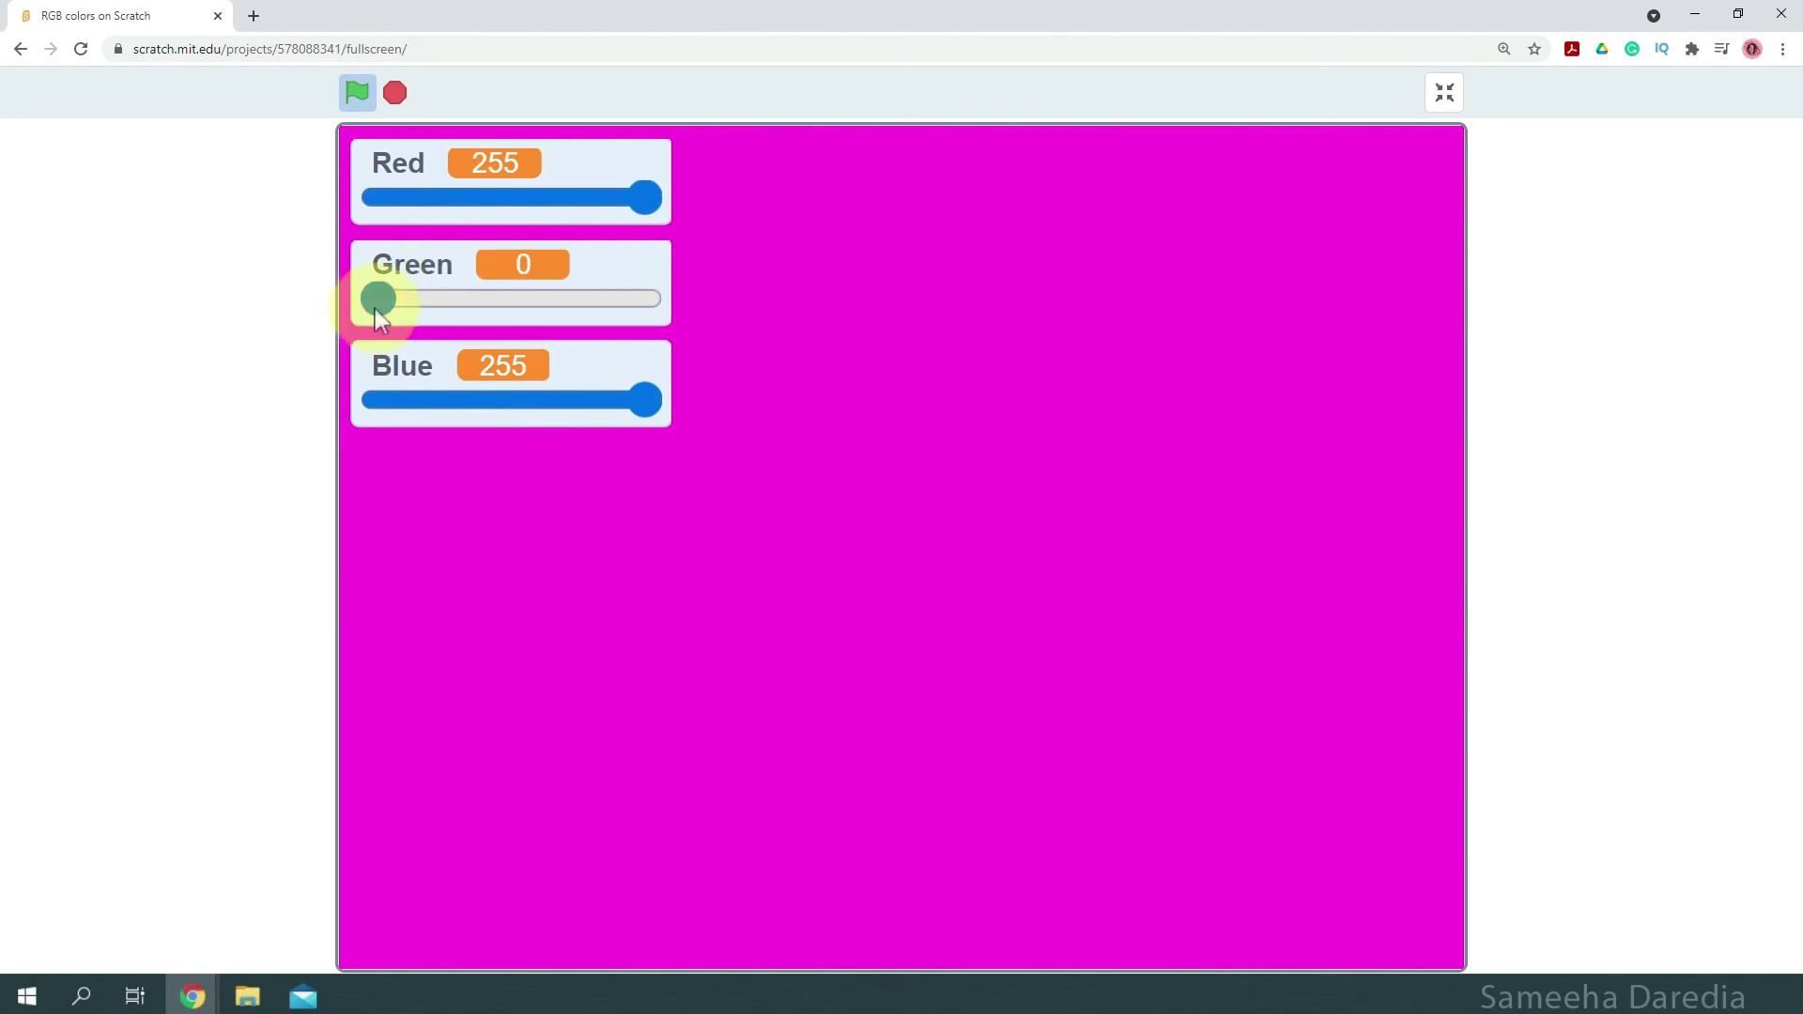
left_click_drag(375, 300, 648, 300)
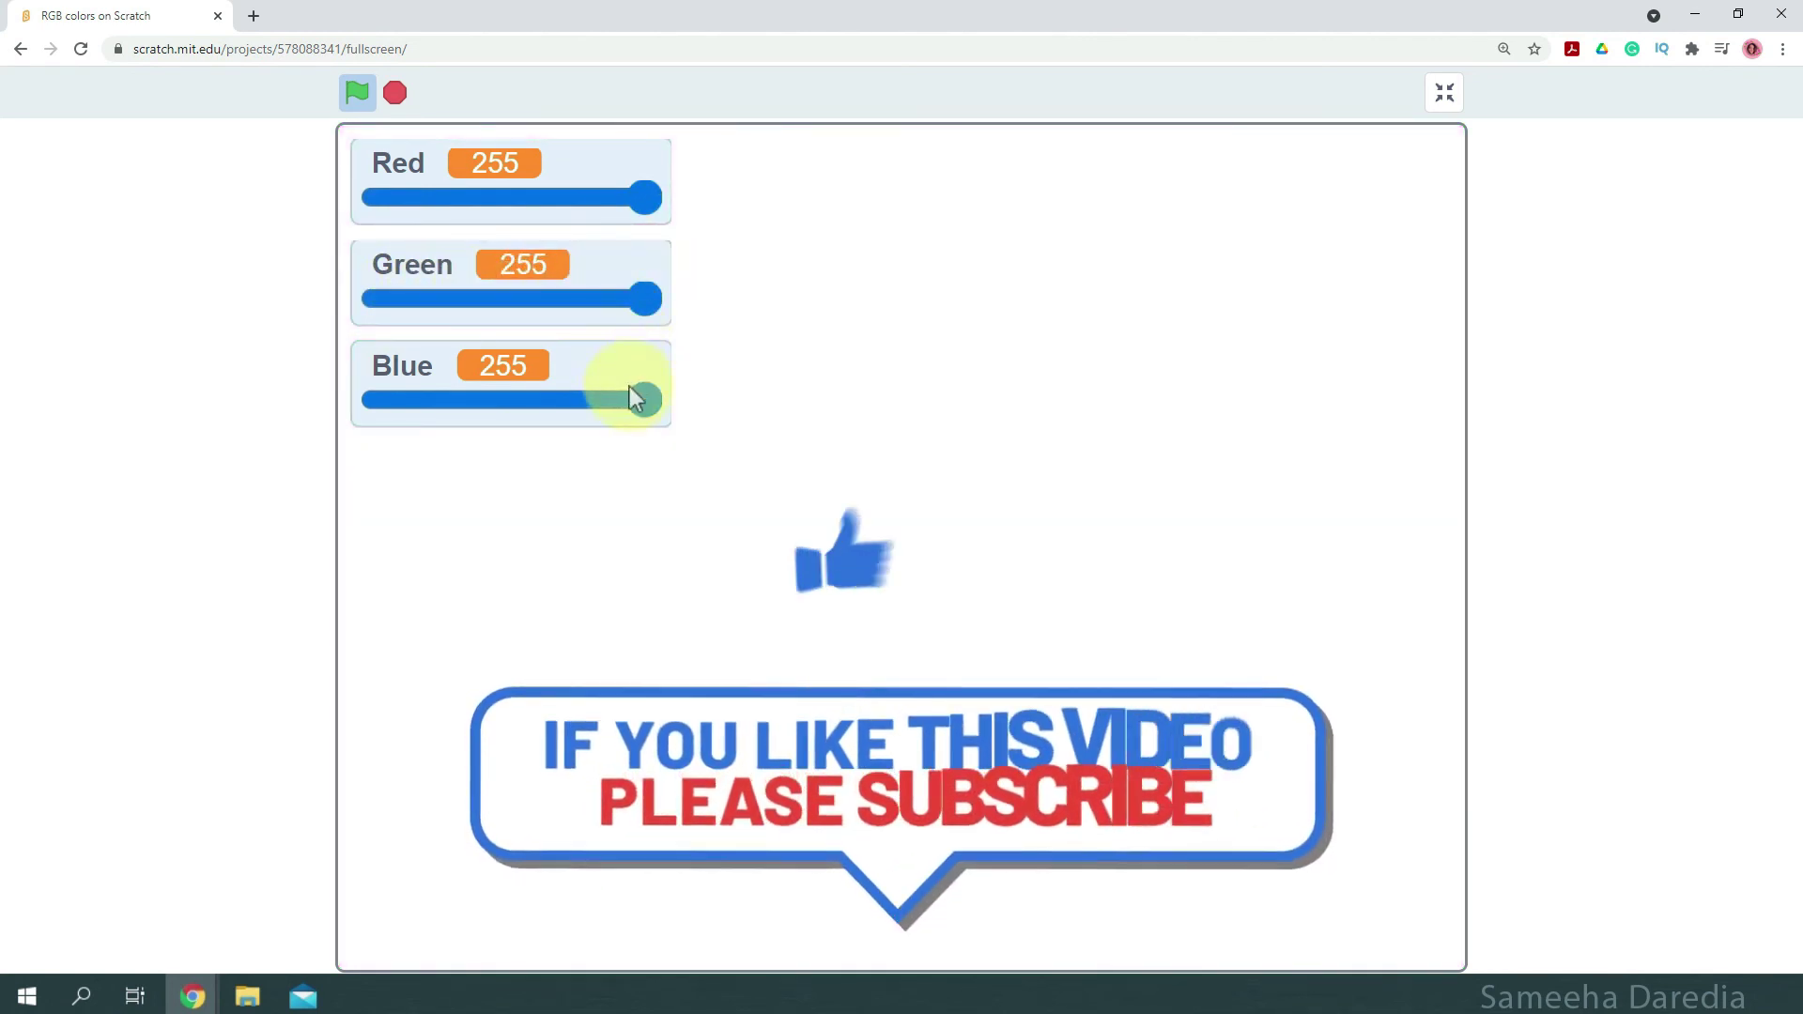
Drop Blue to 0 and lower Green partway to mix a green stage colour.
left_click_drag(642, 400, 375, 402)
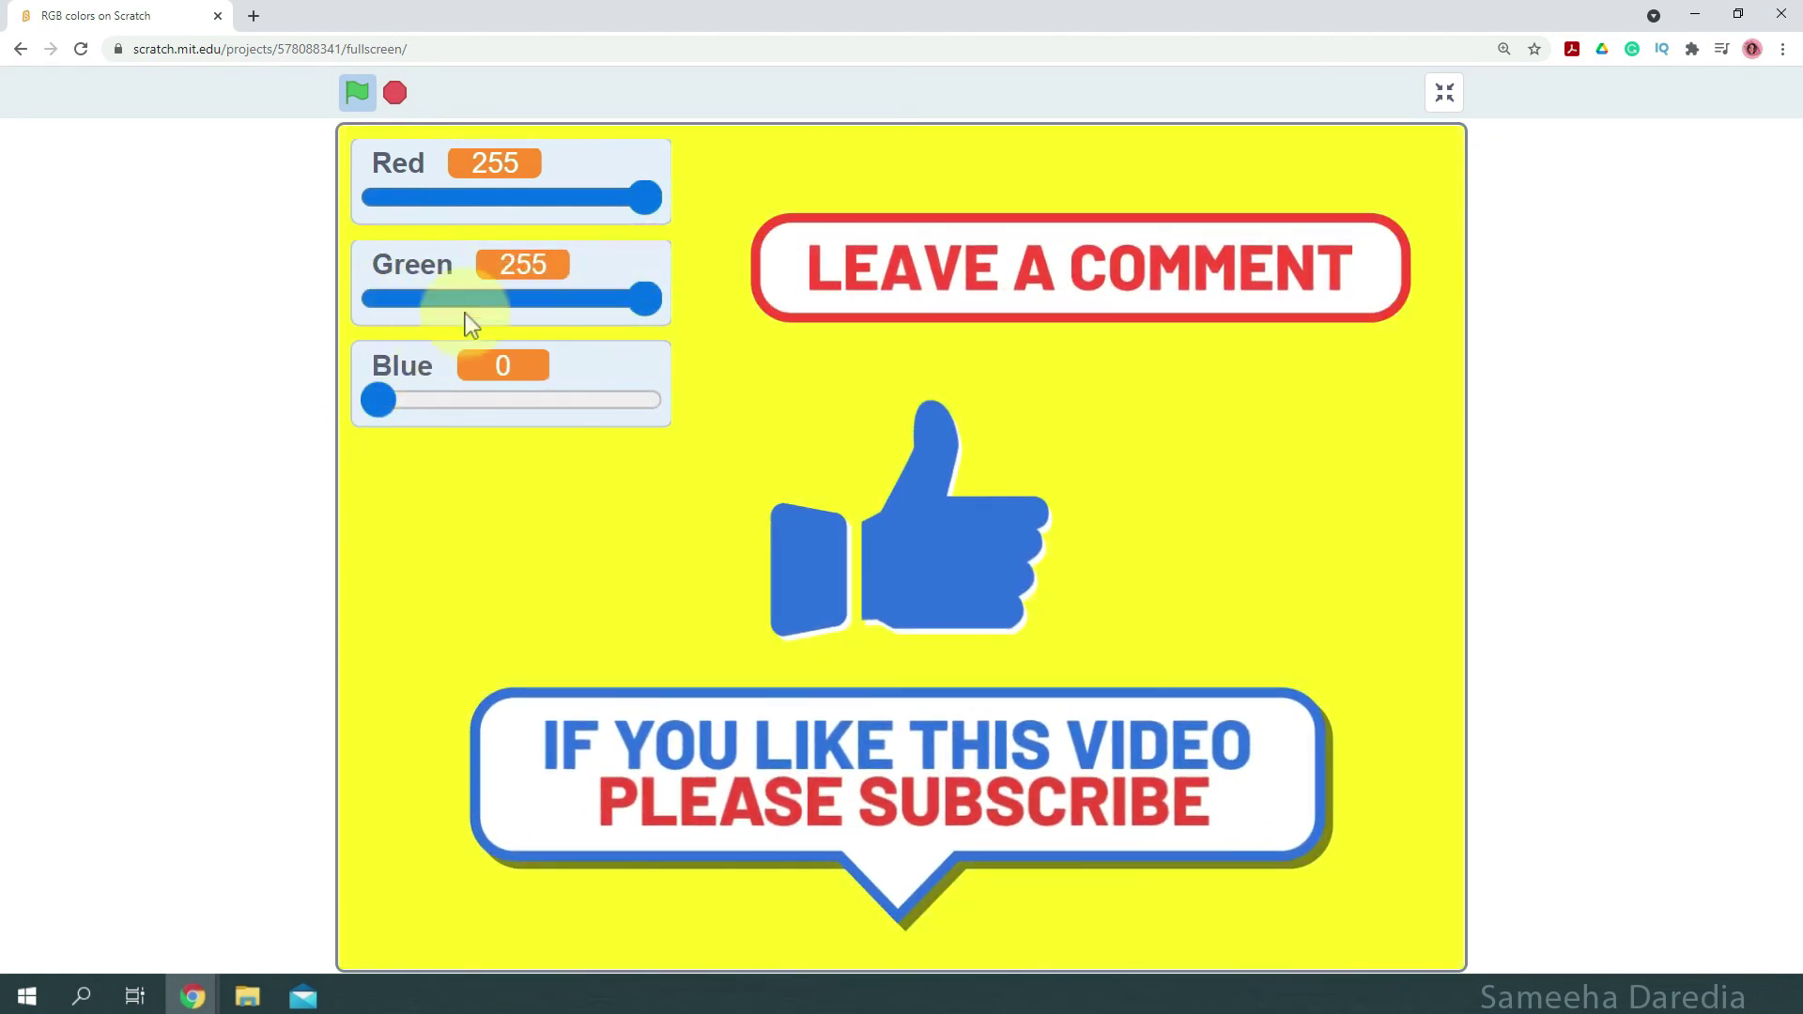
mouse_move(646, 301)
left_mouse_down()
mouse_move(506, 302)
mouse_move(564, 301)
left_mouse_up()
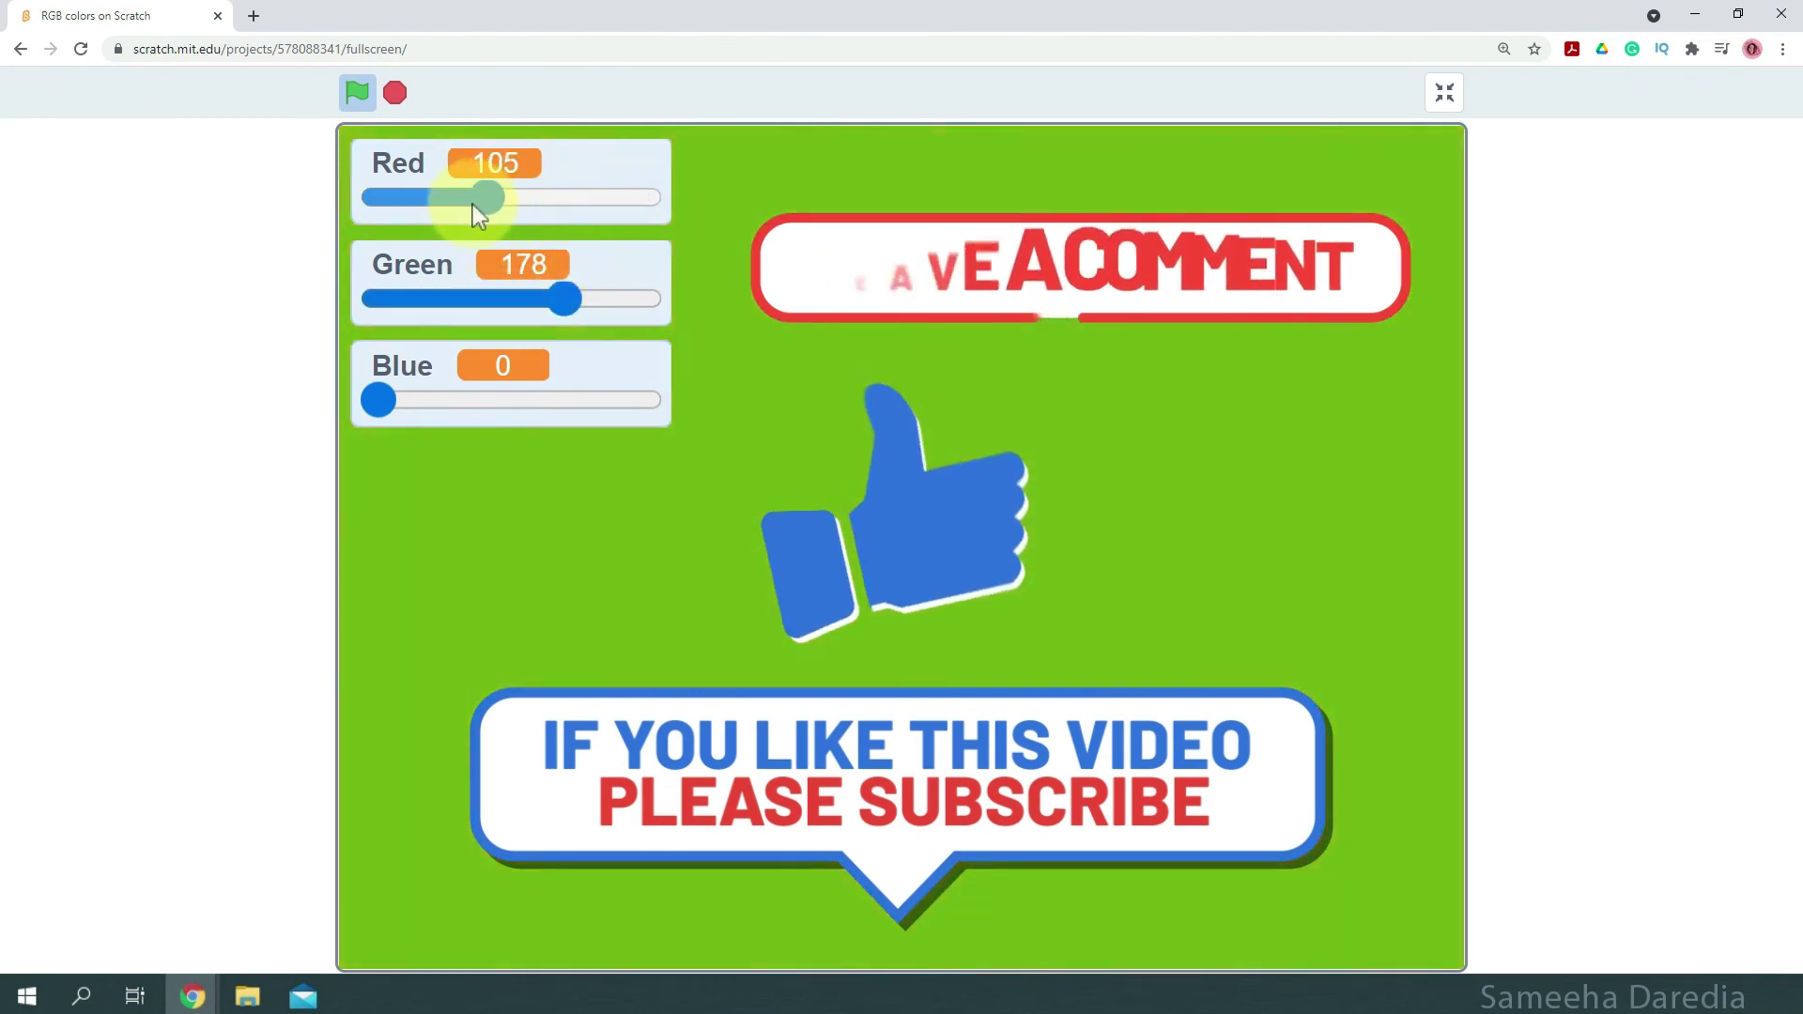